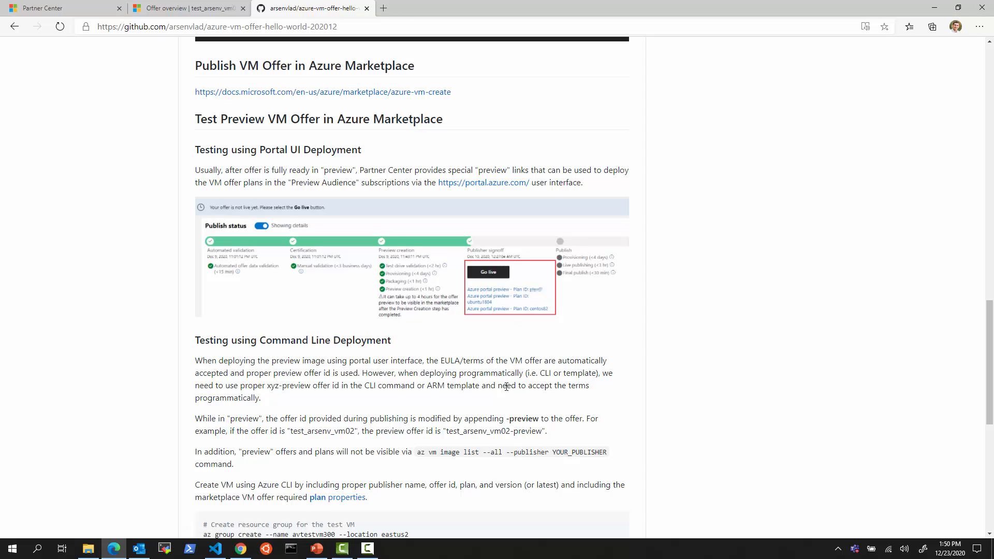
Find the test_arsenv_vm02 offer row in Partner Center and open its offer overview
{"action": "scroll", "coordinate": [507, 386], "scroll_direction": "down", "scroll_amount": 3}
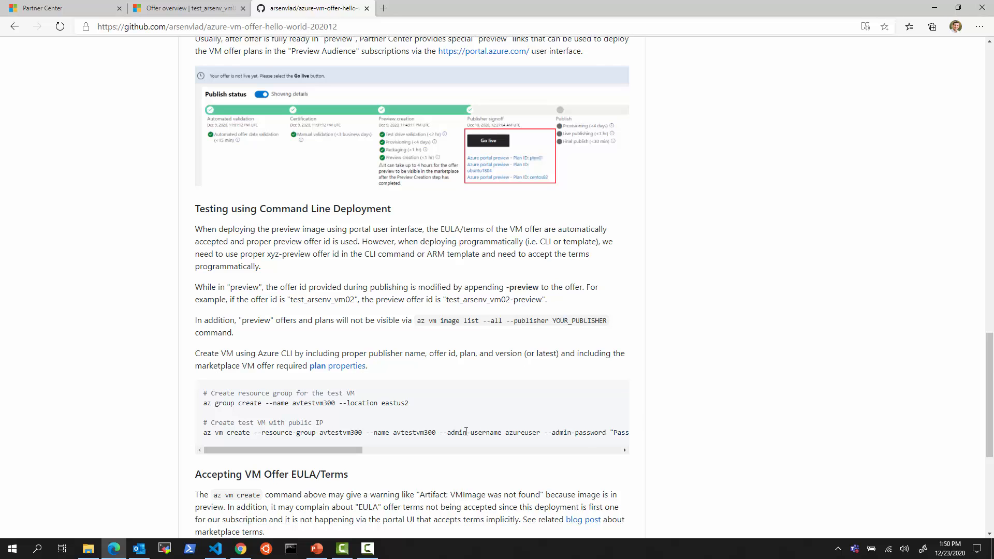
{"action": "scroll", "coordinate": [466, 431], "scroll_direction": "down", "scroll_amount": 3}
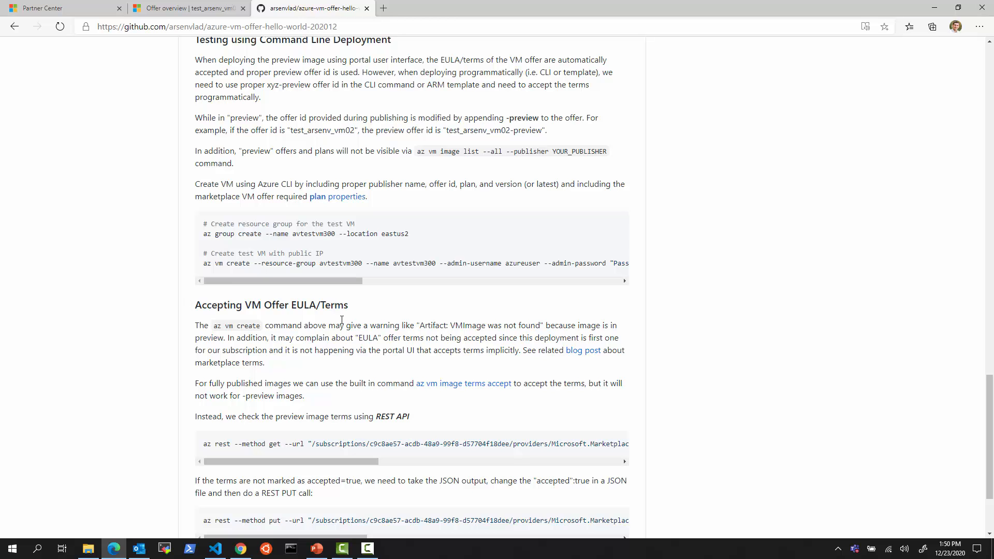
{"action": "scroll", "coordinate": [361, 322], "scroll_direction": "up", "scroll_amount": 6}
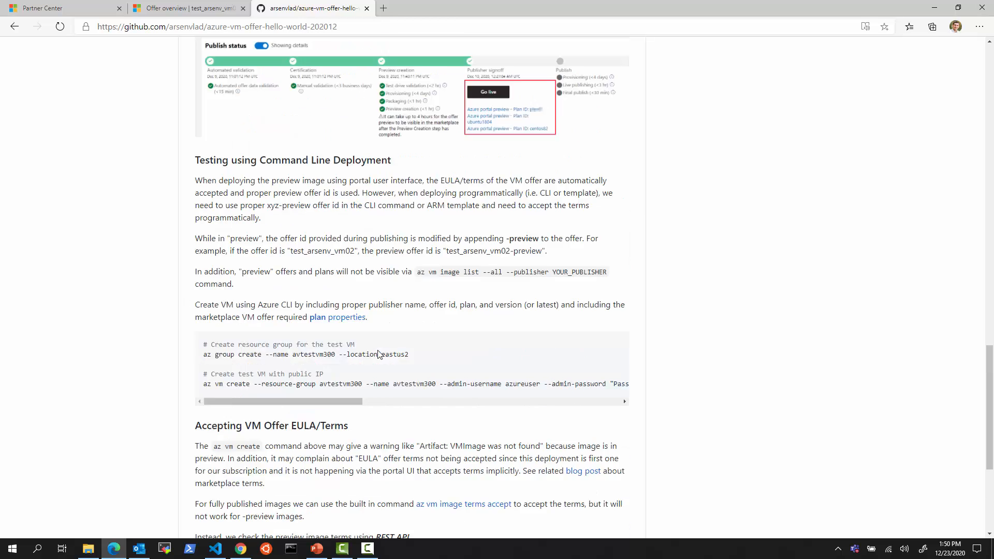
{"action": "scroll", "coordinate": [383, 359], "scroll_direction": "down", "scroll_amount": 1}
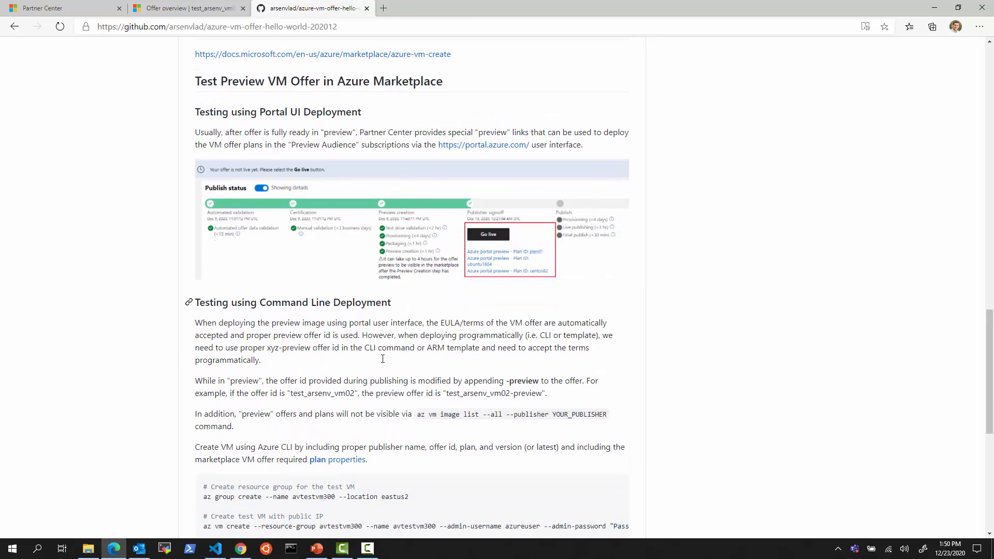
{"action": "left_click", "coordinate": [65, 9]}
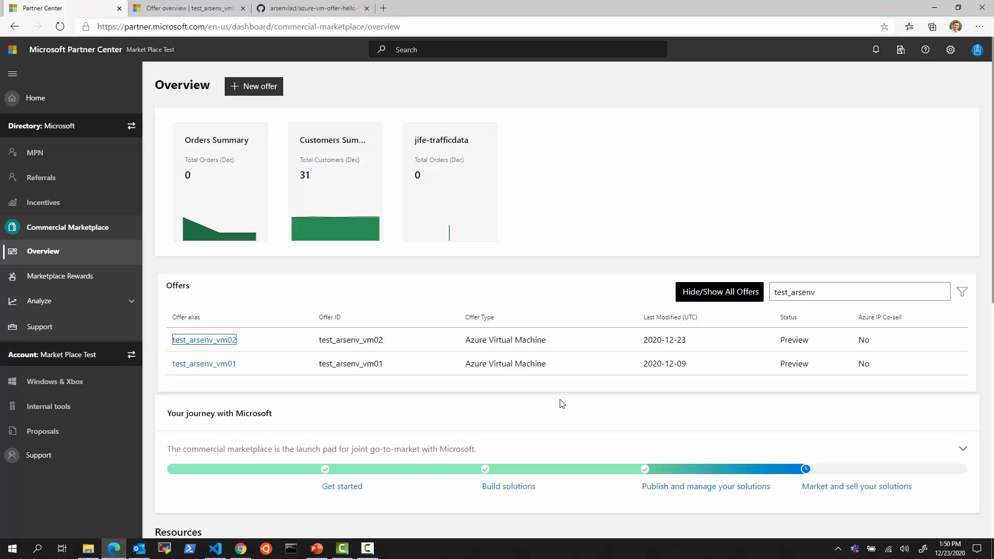
{"action": "left_click_drag", "start_coordinate": [160, 328], "coordinate": [817, 352]}
{"action": "left_click", "coordinate": [194, 13]}
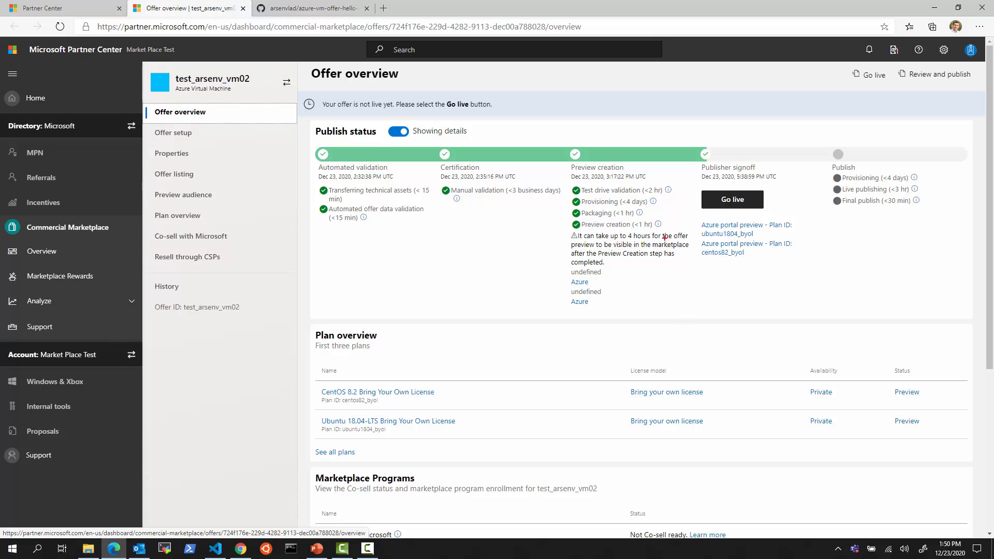
Highlight the Publisher signoff preview links and the note about the 4-hour preview delay
{"action": "mouse_move", "coordinate": [694, 143]}
{"action": "left_mouse_down"}
{"action": "mouse_move", "coordinate": [774, 180]}
{"action": "mouse_move", "coordinate": [817, 274]}
{"action": "left_mouse_up"}
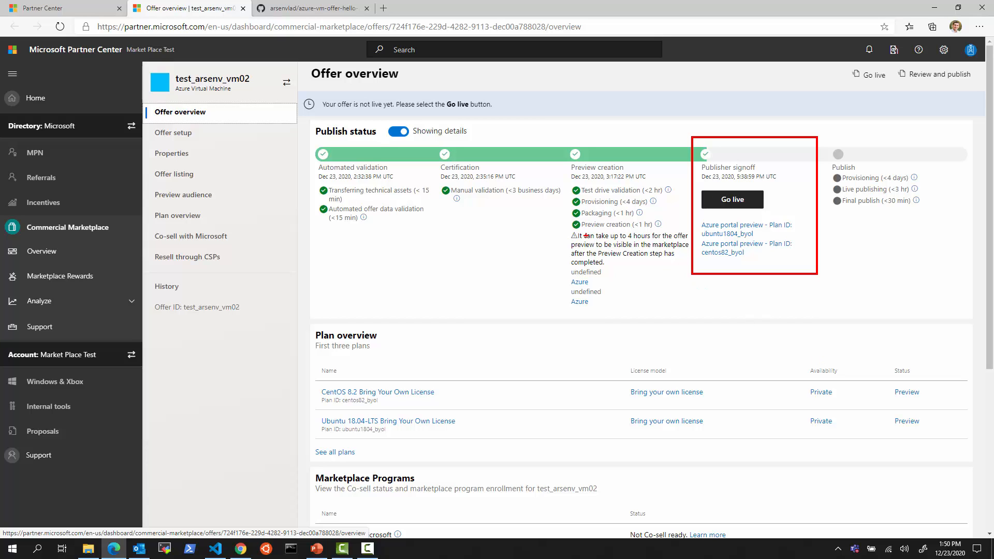
{"action": "key", "text": "Escape"}
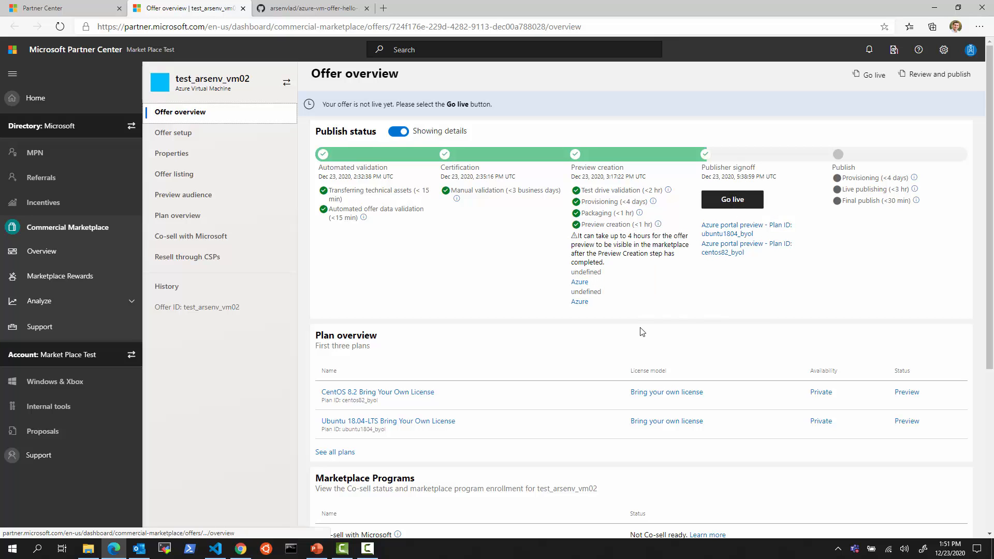
{"action": "key", "text": "ctrl+2"}
{"action": "mouse_move", "coordinate": [568, 229]}
{"action": "left_mouse_down"}
{"action": "mouse_move", "coordinate": [618, 233]}
{"action": "mouse_move", "coordinate": [693, 267]}
{"action": "left_mouse_up"}
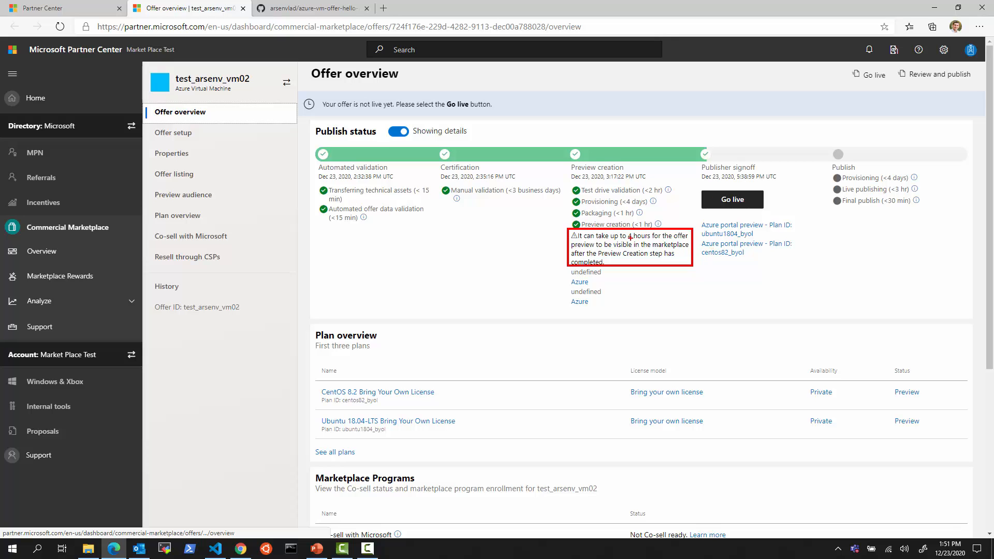
{"action": "left_click_drag", "start_coordinate": [627, 239], "coordinate": [640, 237]}
{"action": "key", "text": "Escape"}
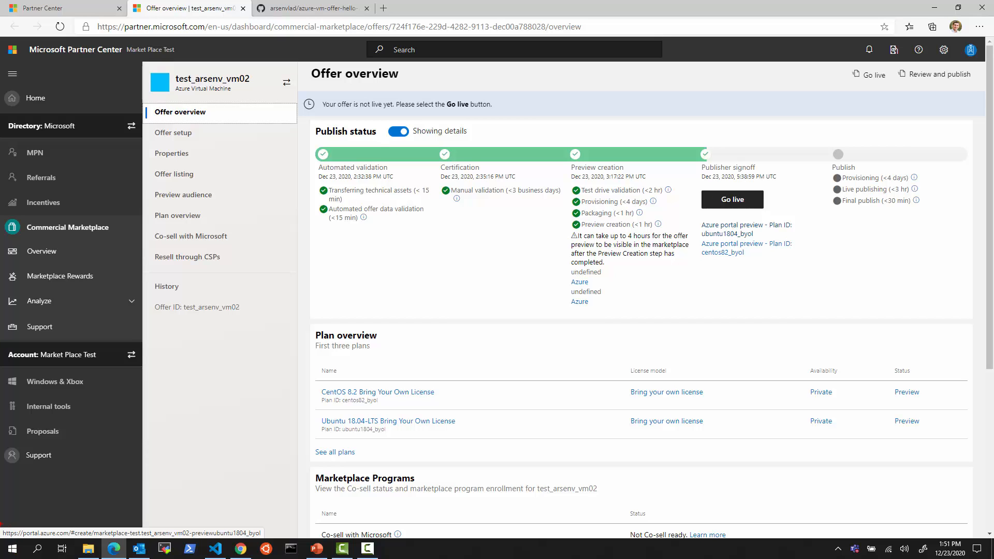
Mark the preview link's address, then open the ubuntu1804_byol Azure portal preview
{"action": "left_click_drag", "start_coordinate": [1, 522], "coordinate": [264, 540]}
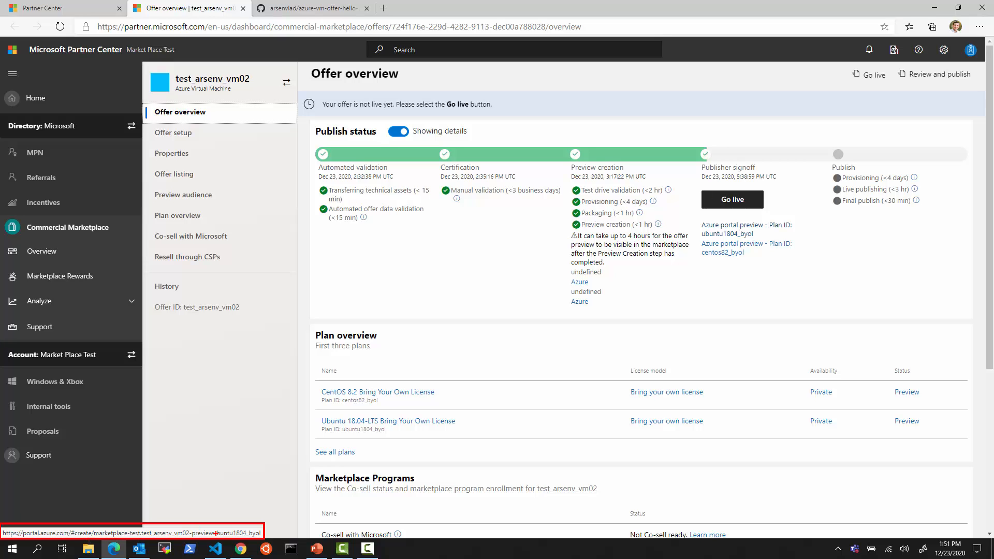
{"action": "key", "text": "Escape"}
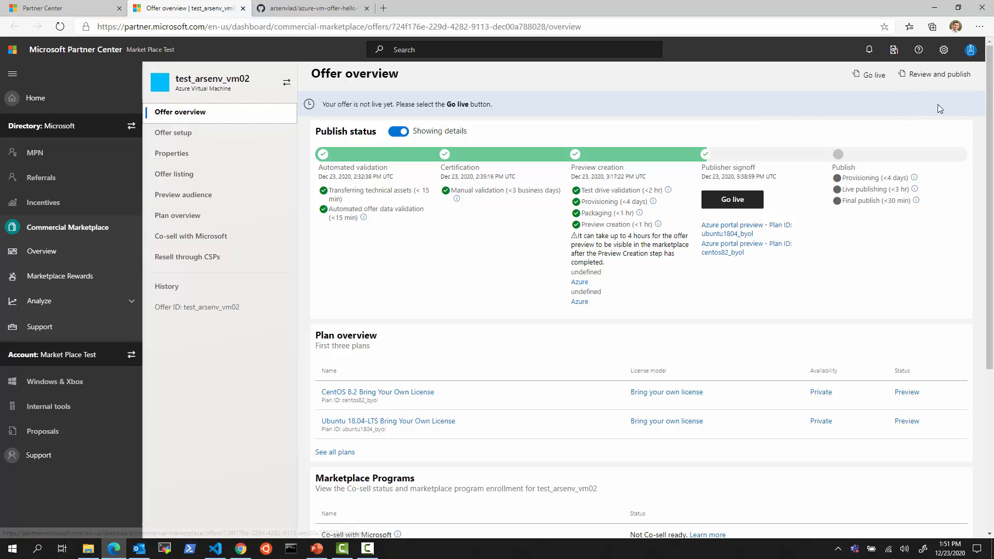
{"action": "left_click", "coordinate": [740, 236]}
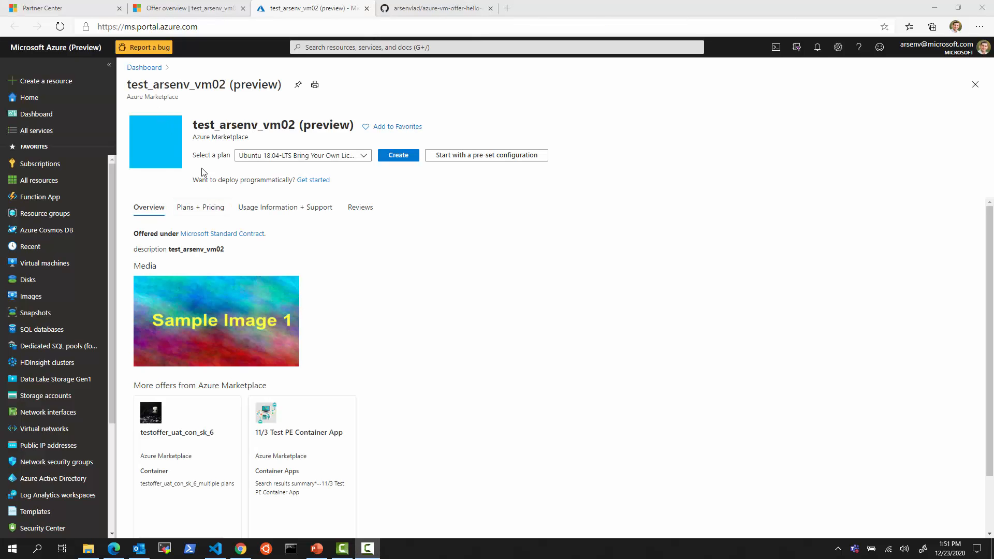
Keep the Ubuntu 18.04-LTS plan and view Plans + Pricing, then Usage Information + Support
{"action": "left_click", "coordinate": [364, 157]}
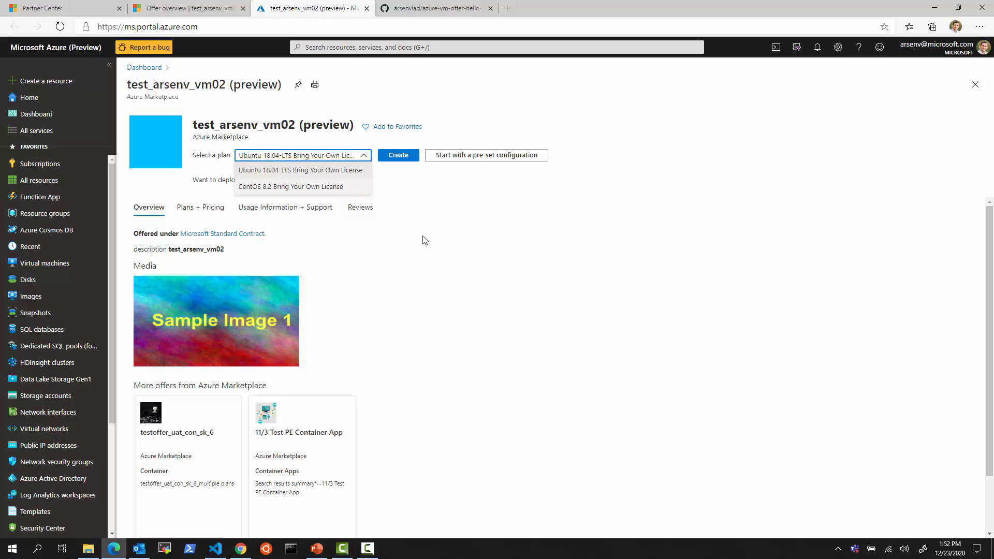
{"action": "left_click", "coordinate": [529, 343]}
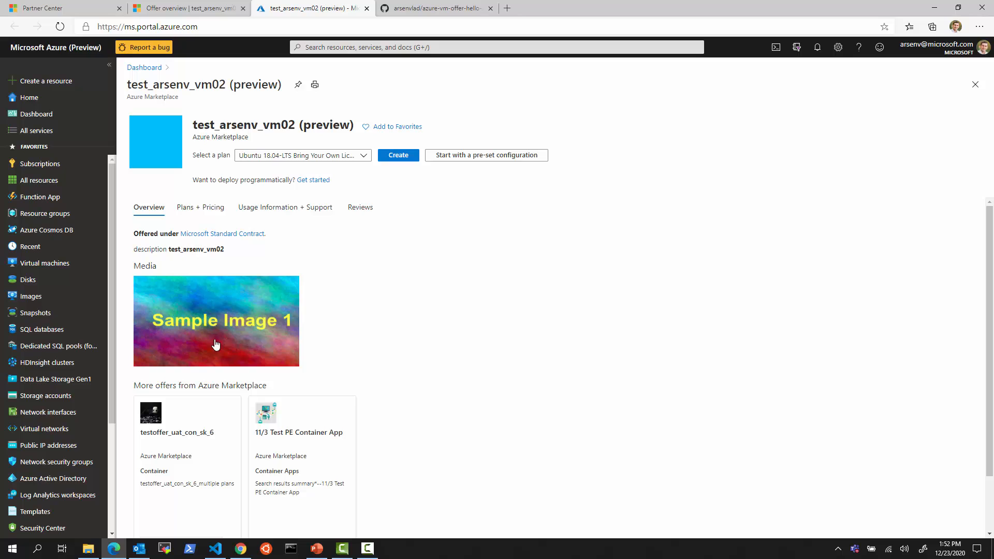
{"action": "left_click", "coordinate": [200, 216]}
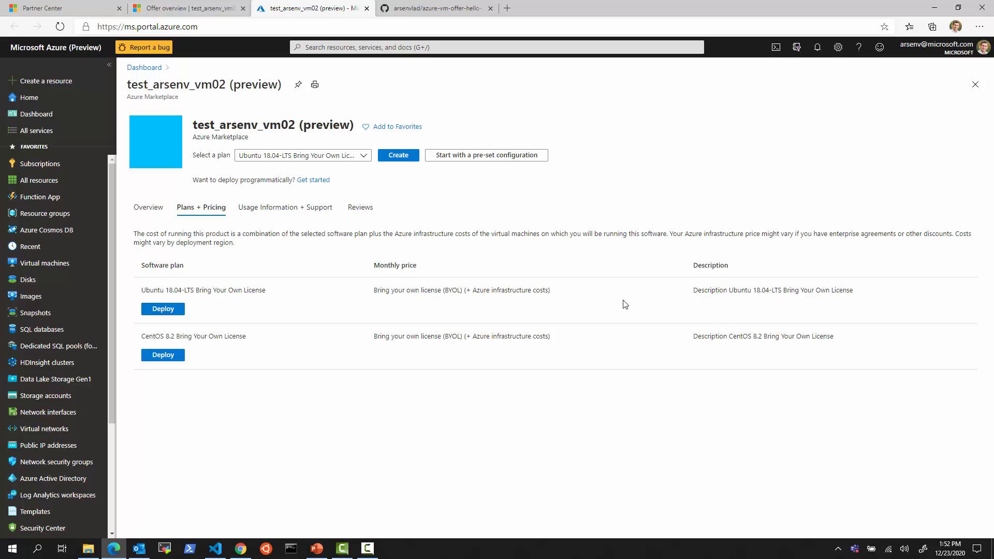
{"action": "left_click", "coordinate": [285, 208]}
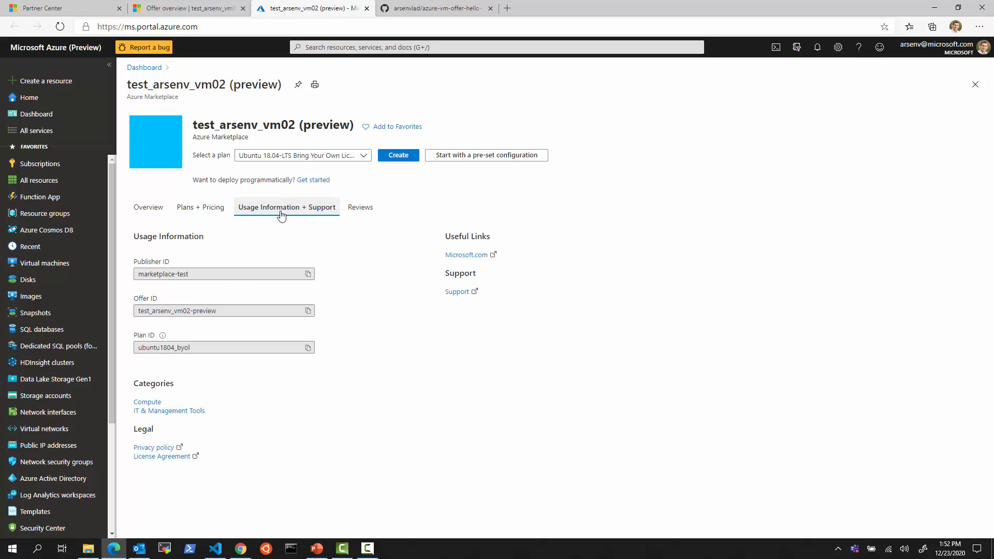
Mark the Offer ID and Plan ID values, highlighting the offer ID's -preview suffix
{"action": "left_click", "coordinate": [222, 274]}
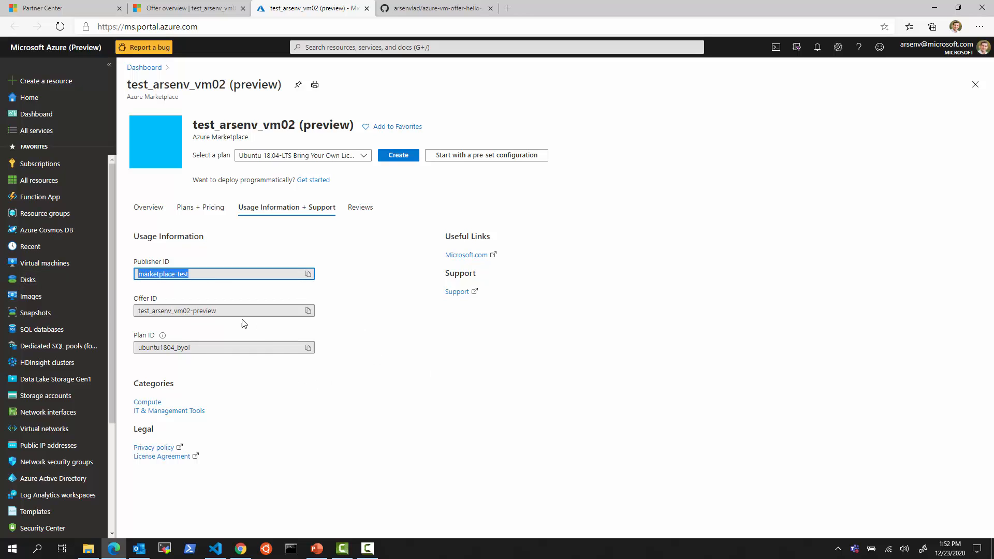
{"action": "left_click", "coordinate": [222, 310]}
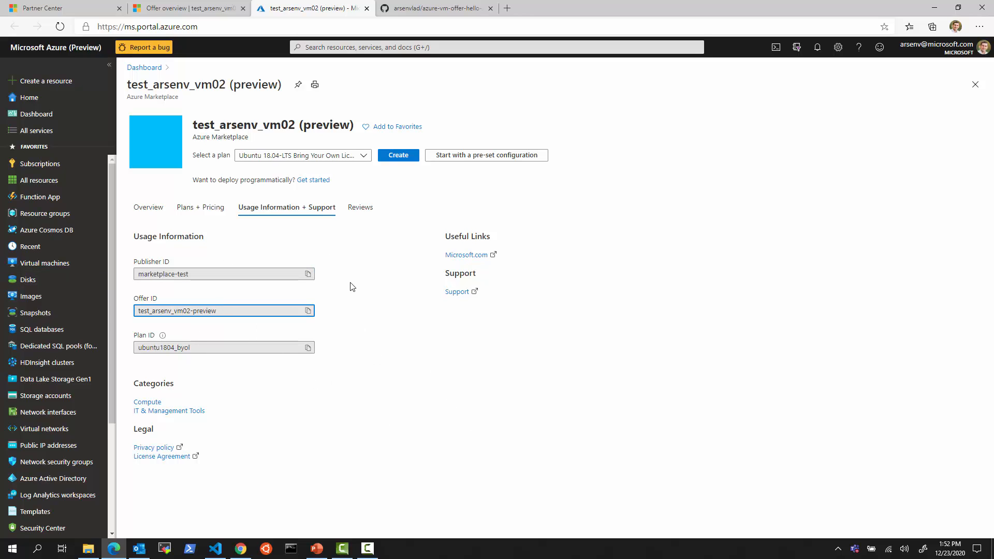
{"action": "key", "text": "ctrl+2"}
{"action": "left_click_drag", "start_coordinate": [230, 194], "coordinate": [346, 220]}
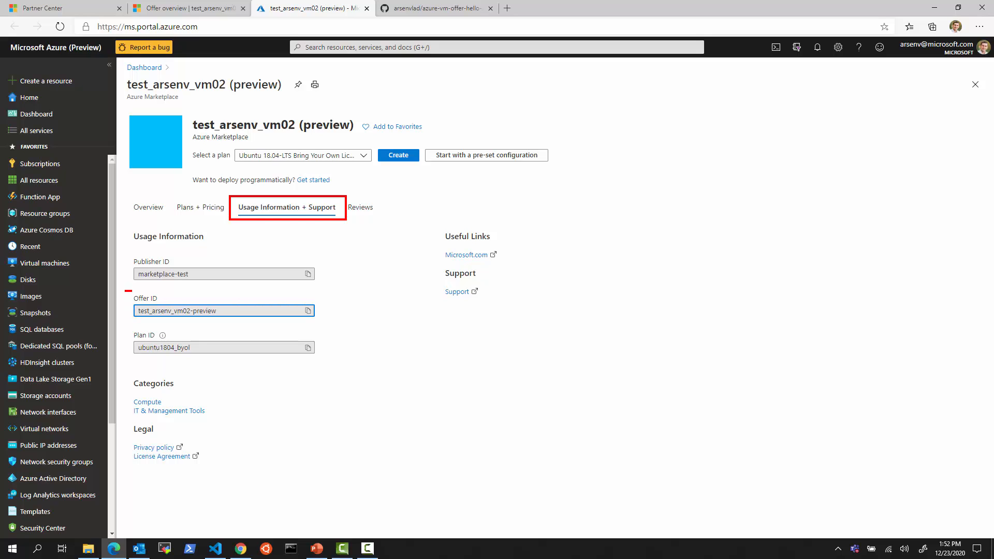
{"action": "mouse_move", "coordinate": [132, 290]}
{"action": "left_mouse_down"}
{"action": "mouse_move", "coordinate": [347, 327]}
{"action": "mouse_move", "coordinate": [344, 368]}
{"action": "left_mouse_up"}
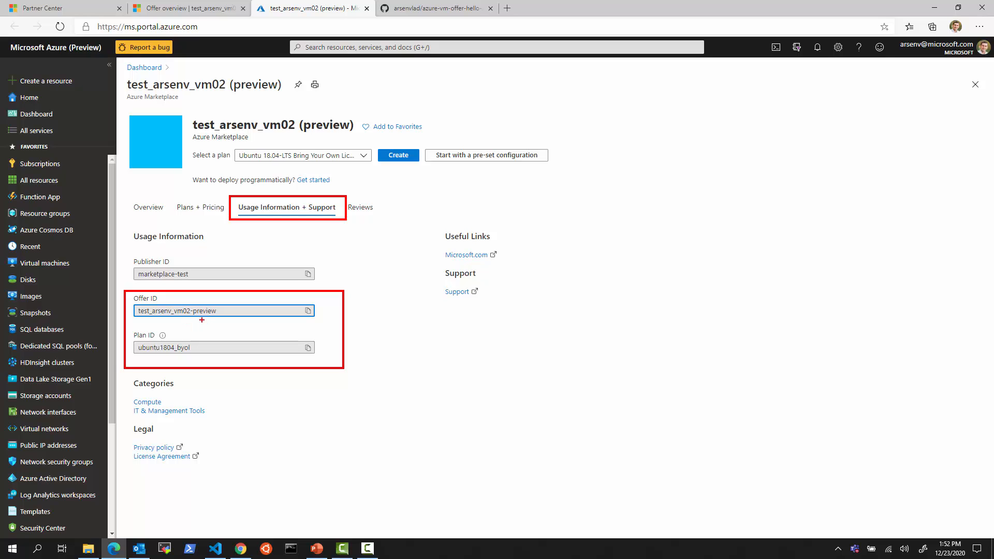
{"action": "left_click_drag", "start_coordinate": [191, 300], "coordinate": [226, 320]}
{"action": "key", "text": "Escape"}
Select the start of offer ID test_arsenv_vm02-preview, then go back to Partner Center's offer overview
{"action": "left_click_drag", "start_coordinate": [139, 310], "coordinate": [216, 311]}
{"action": "left_click", "coordinate": [191, 312]}
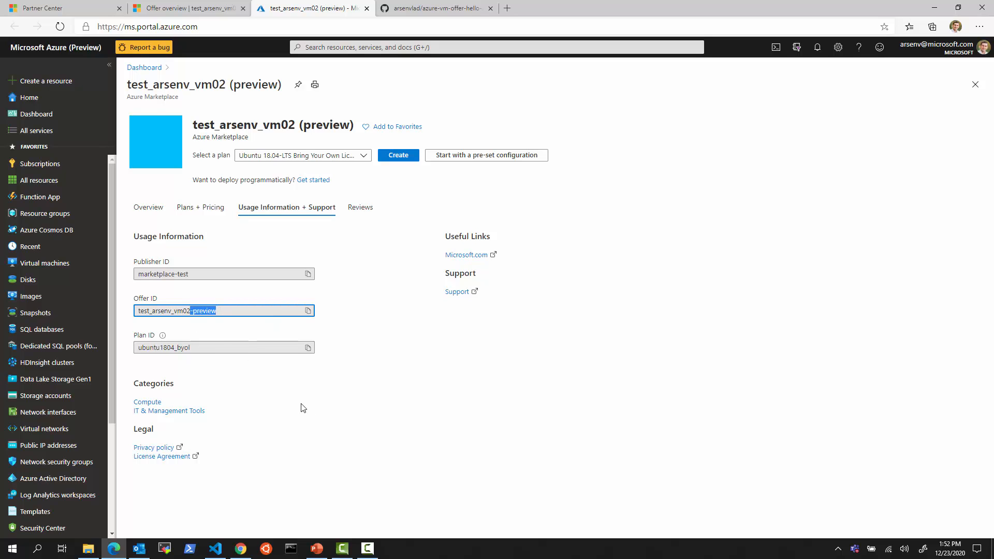
{"action": "left_click", "coordinate": [178, 13]}
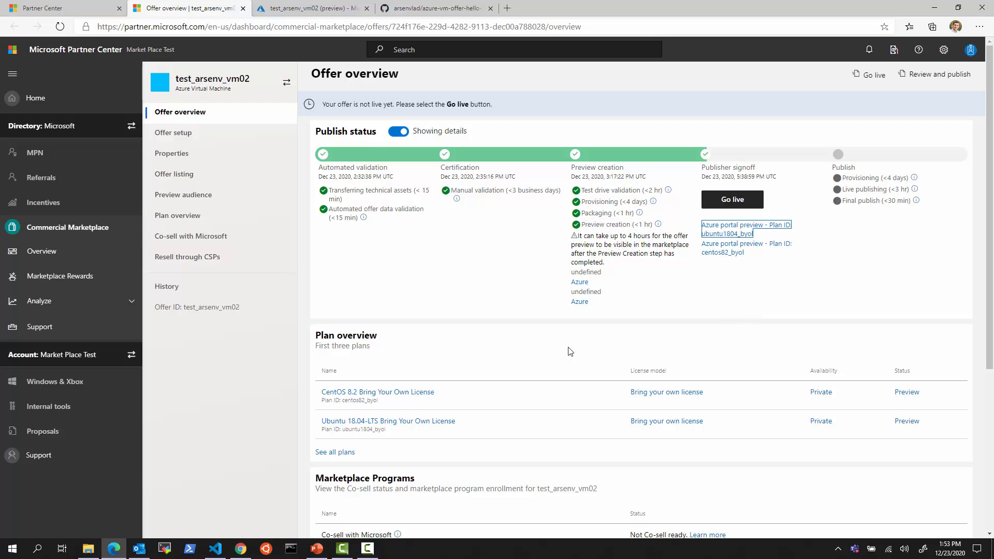
Select the Partner Center offer ID test_arsenv_vm02
{"action": "left_click_drag", "start_coordinate": [241, 308], "coordinate": [185, 309]}
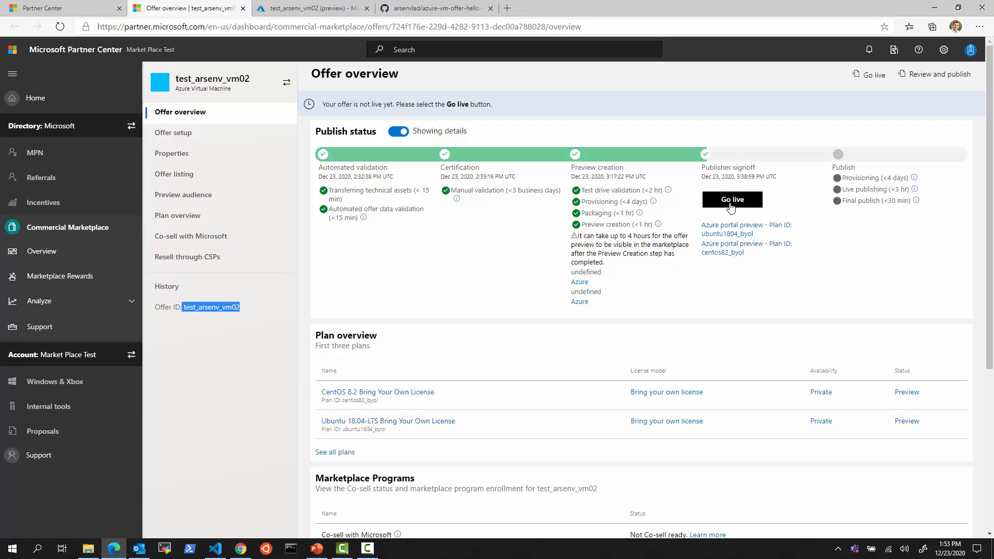
{"action": "left_click", "coordinate": [229, 337]}
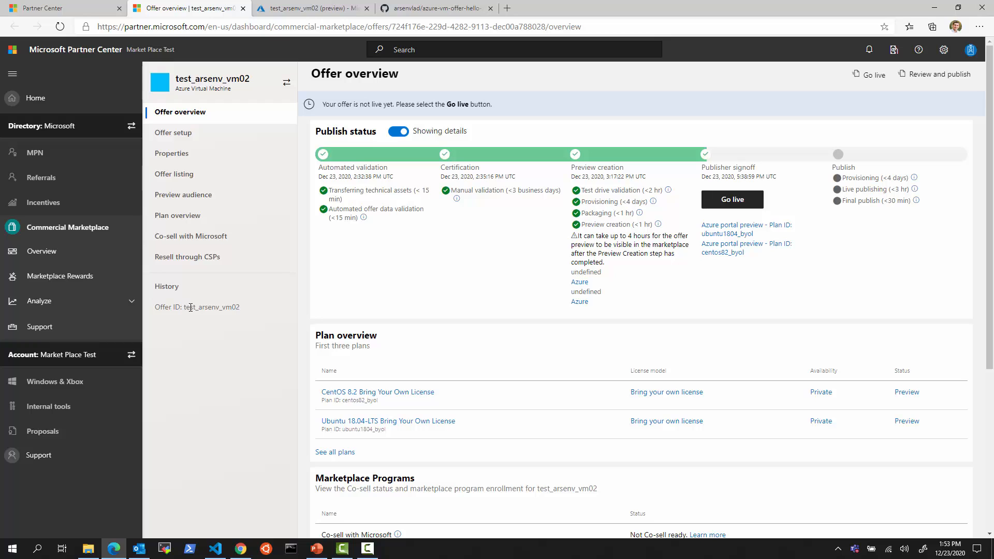
{"action": "left_click_drag", "start_coordinate": [185, 307], "coordinate": [235, 307]}
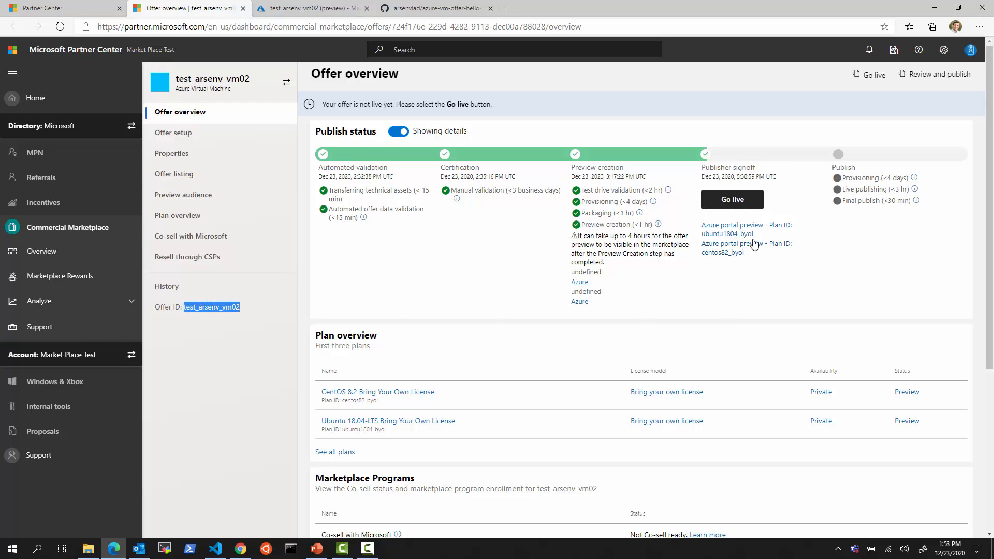
{"action": "double_click", "coordinate": [220, 306]}
Compare it with the Azure portal's -preview offer ID, then go back to the GitHub README
{"action": "left_click", "coordinate": [326, 10]}
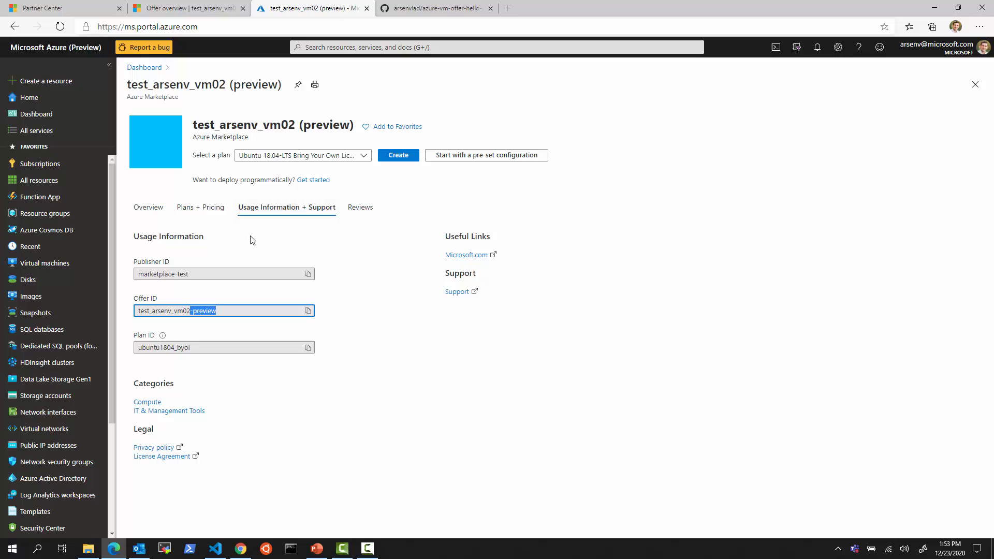
{"action": "left_click", "coordinate": [231, 311]}
{"action": "left_click", "coordinate": [408, 14]}
Highlight the xyz-preview offer id, the -preview suffix and the az vm image list command in the README
{"action": "scroll", "coordinate": [510, 370], "scroll_direction": "up", "scroll_amount": 1}
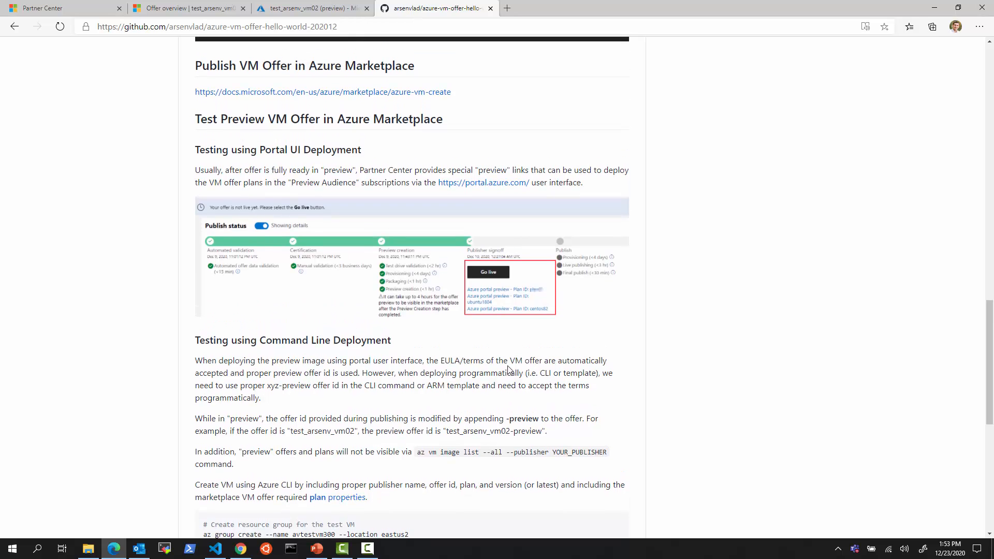
{"action": "scroll", "coordinate": [510, 371], "scroll_direction": "down", "scroll_amount": 1}
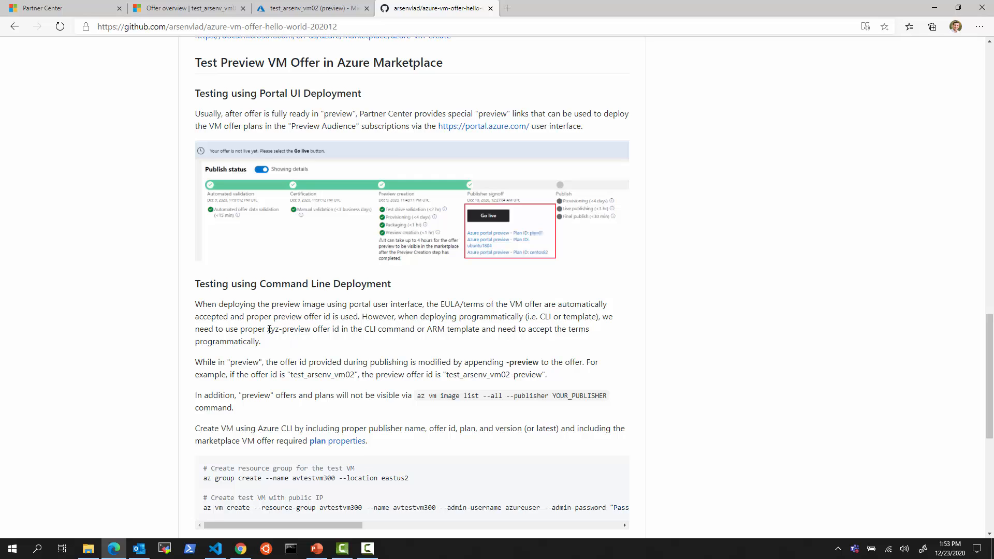
{"action": "left_click_drag", "start_coordinate": [269, 329], "coordinate": [309, 330]}
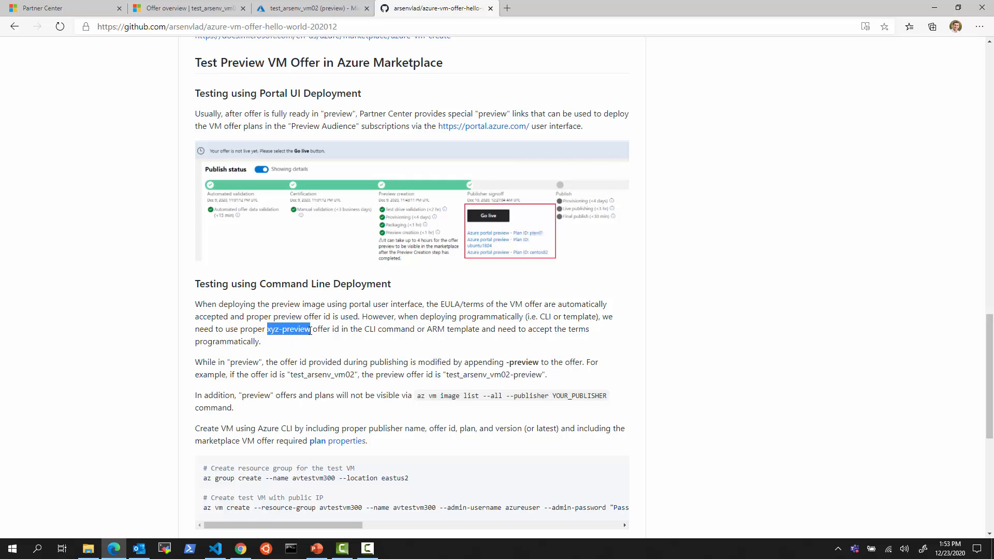
{"action": "left_click_drag", "start_coordinate": [507, 362], "coordinate": [530, 364]}
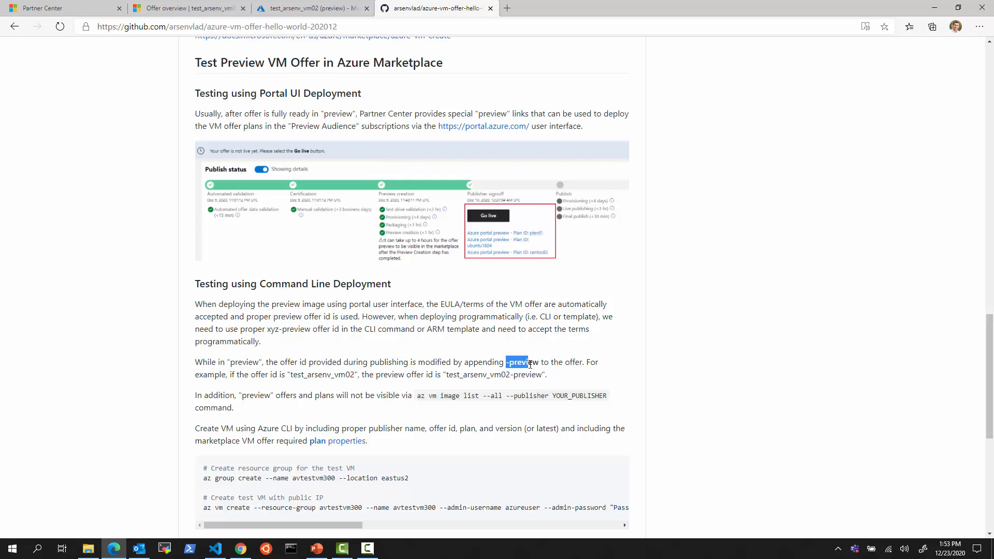
{"action": "scroll", "coordinate": [303, 402], "scroll_direction": "down", "scroll_amount": 2}
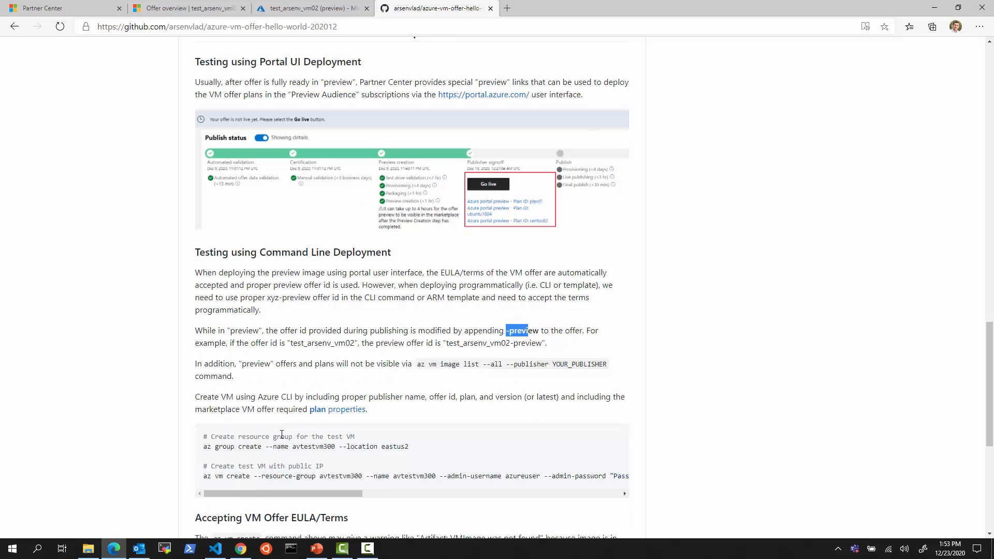
{"action": "left_click_drag", "start_coordinate": [417, 304], "coordinate": [600, 300]}
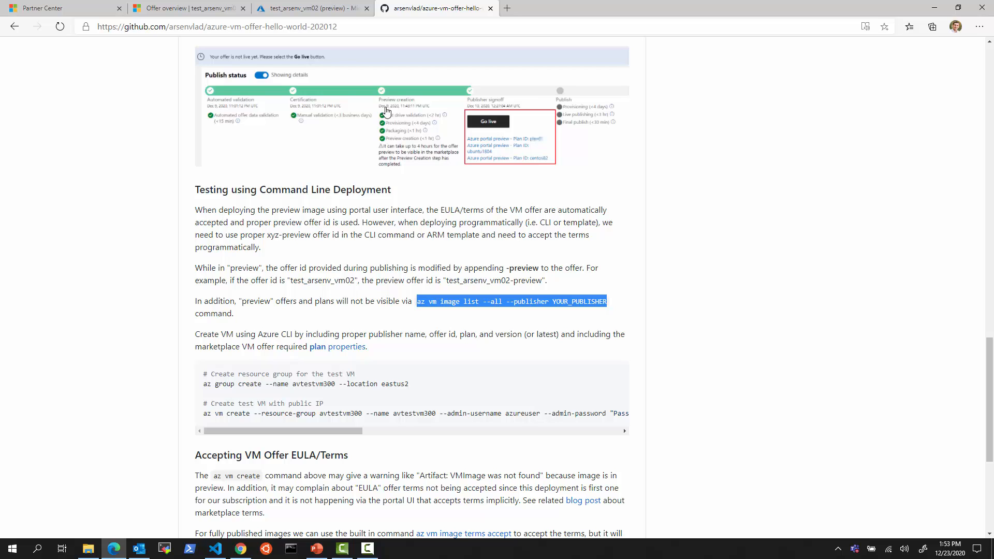
In the Azure portal, highlight the -preview part of Offer ID test_arsenv_vm02-preview
{"action": "left_click", "coordinate": [336, 8]}
{"action": "mouse_move", "coordinate": [228, 316]}
{"action": "left_mouse_down"}
{"action": "mouse_move", "coordinate": [133, 313]}
{"action": "mouse_move", "coordinate": [234, 313]}
{"action": "left_mouse_up"}
{"action": "left_click", "coordinate": [188, 315]}
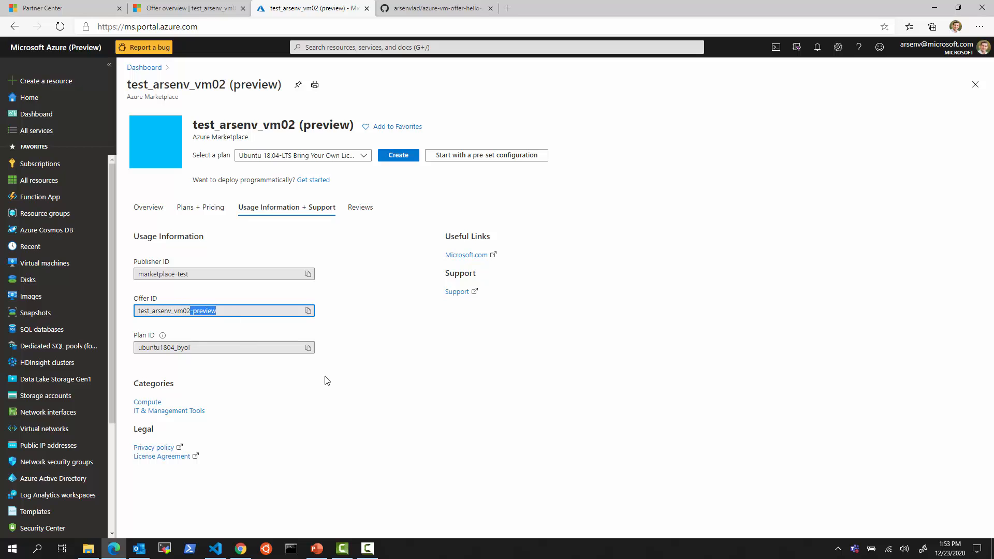
Go from Plan overview to the Preview audience page and mark its two subscription IDs
{"action": "left_click", "coordinate": [159, 9]}
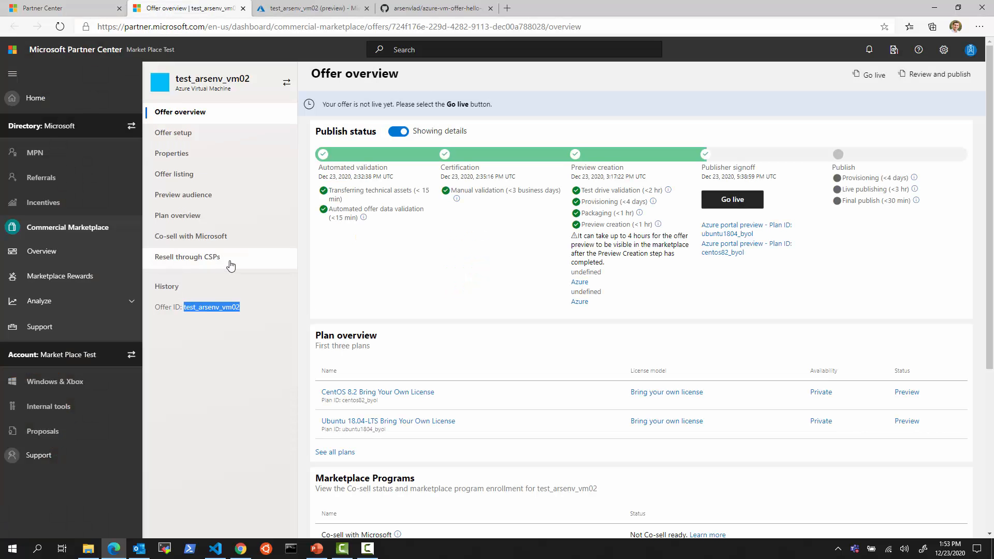
{"action": "left_click", "coordinate": [214, 219]}
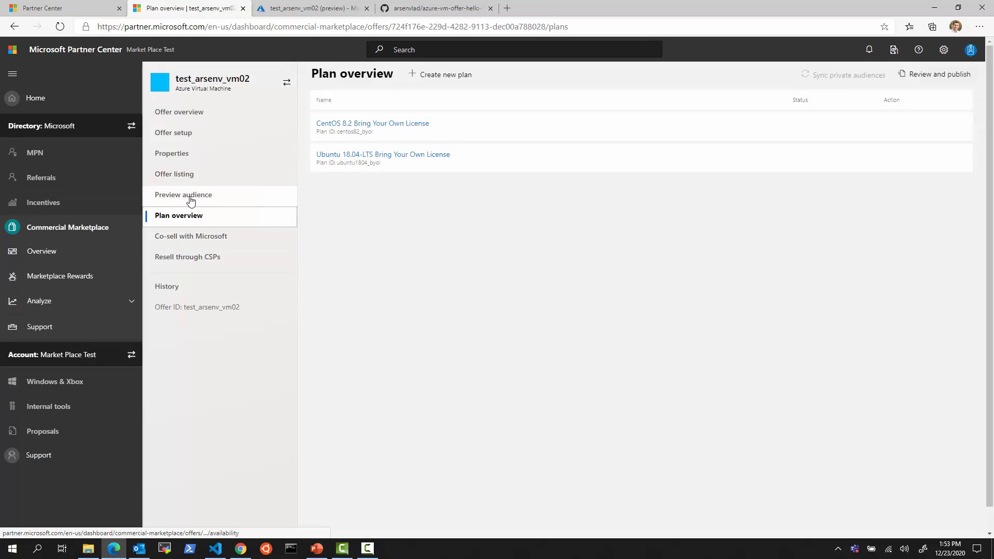
{"action": "left_click", "coordinate": [189, 195]}
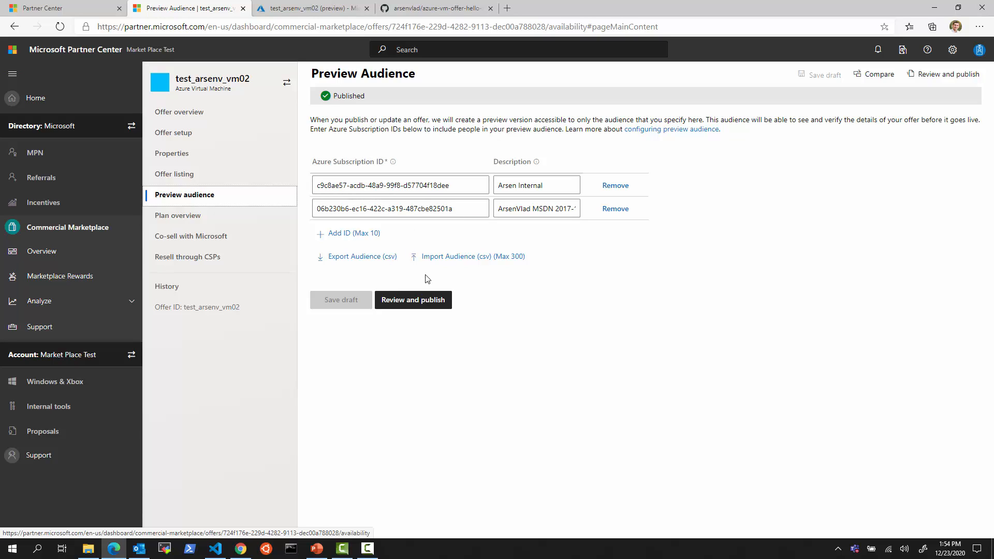
{"action": "left_click_drag", "start_coordinate": [149, 184], "coordinate": [231, 209]}
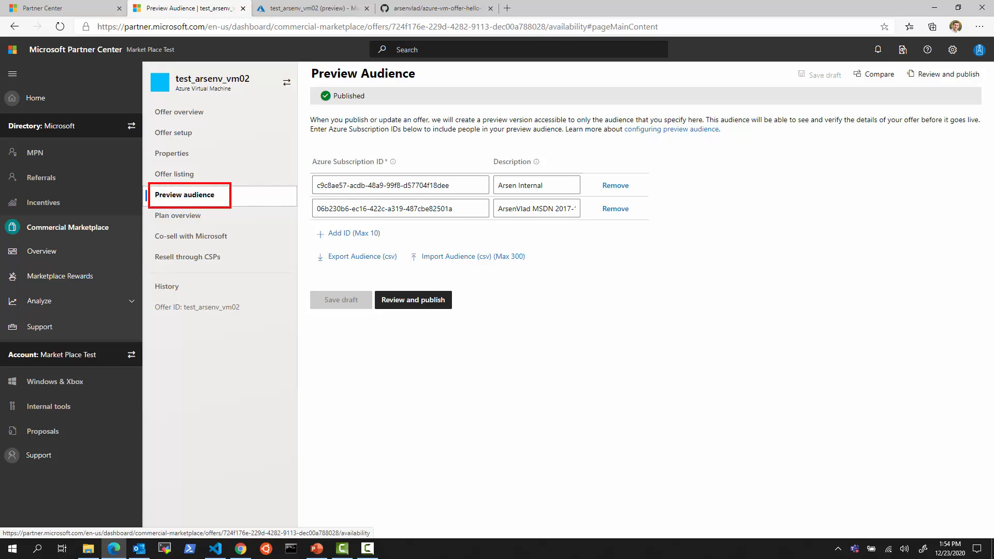
{"action": "mouse_move", "coordinate": [303, 169]}
{"action": "left_mouse_down"}
{"action": "mouse_move", "coordinate": [472, 188]}
{"action": "mouse_move", "coordinate": [487, 226]}
{"action": "left_mouse_up"}
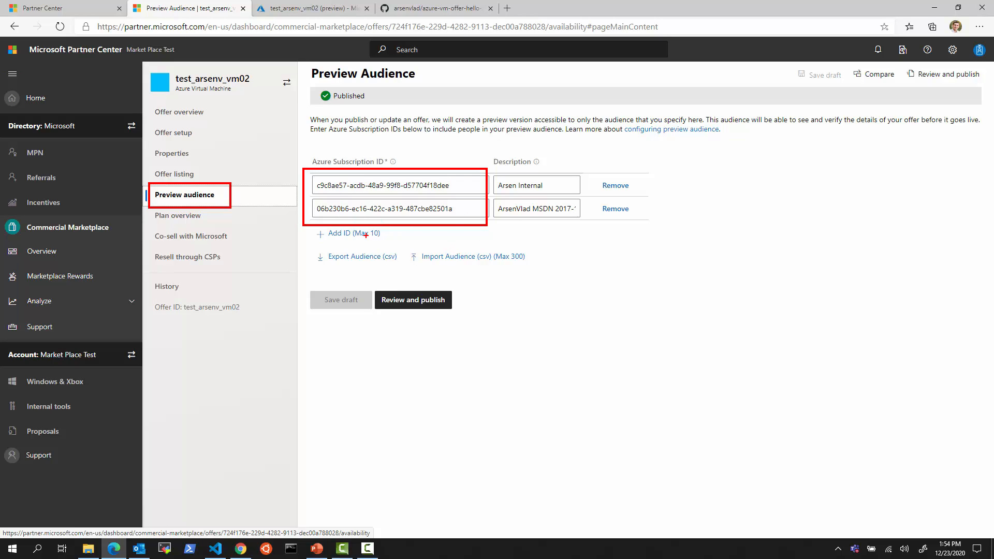
{"action": "key", "text": "Escape"}
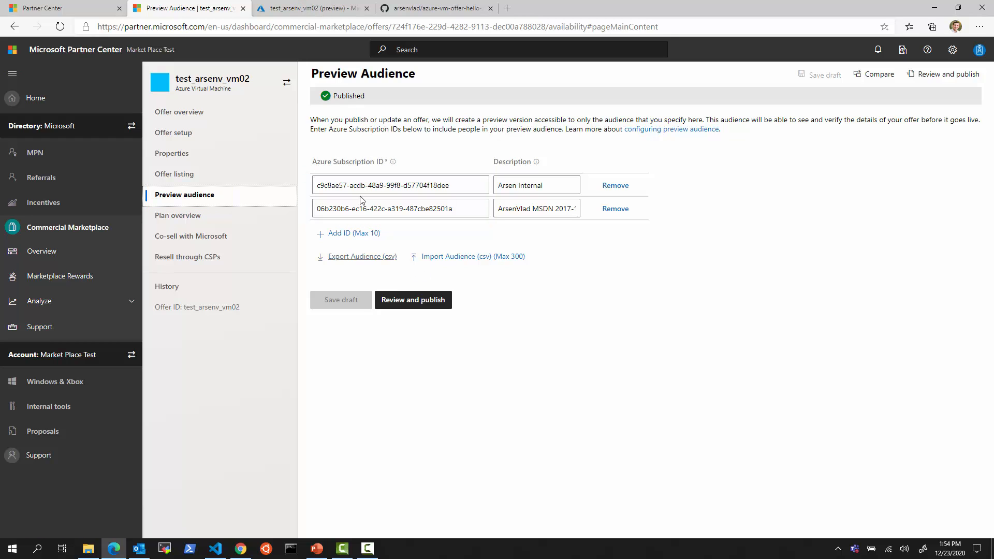
Start creating a VM from the preview offer with new resource group avtestvm02
{"action": "left_click", "coordinate": [310, 8]}
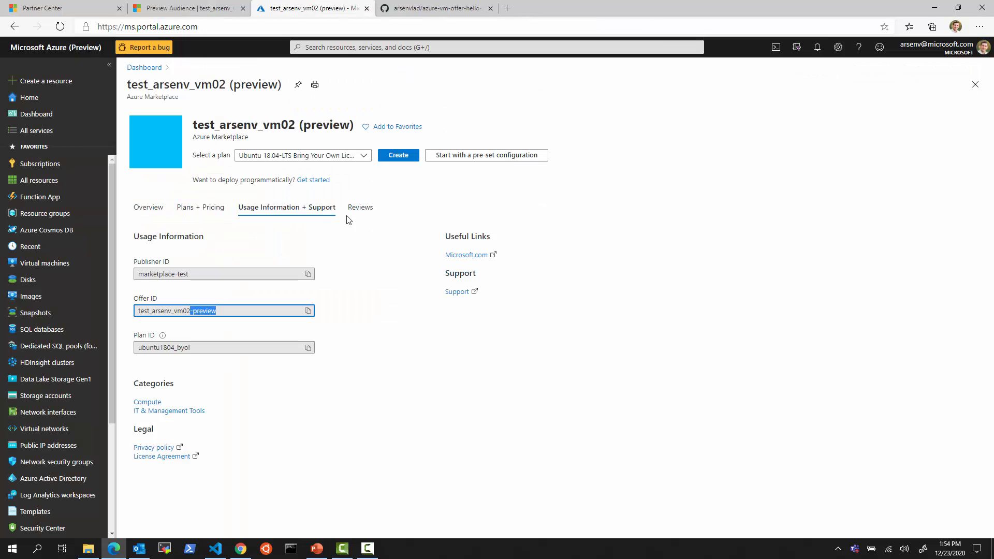
{"action": "left_click", "coordinate": [148, 207]}
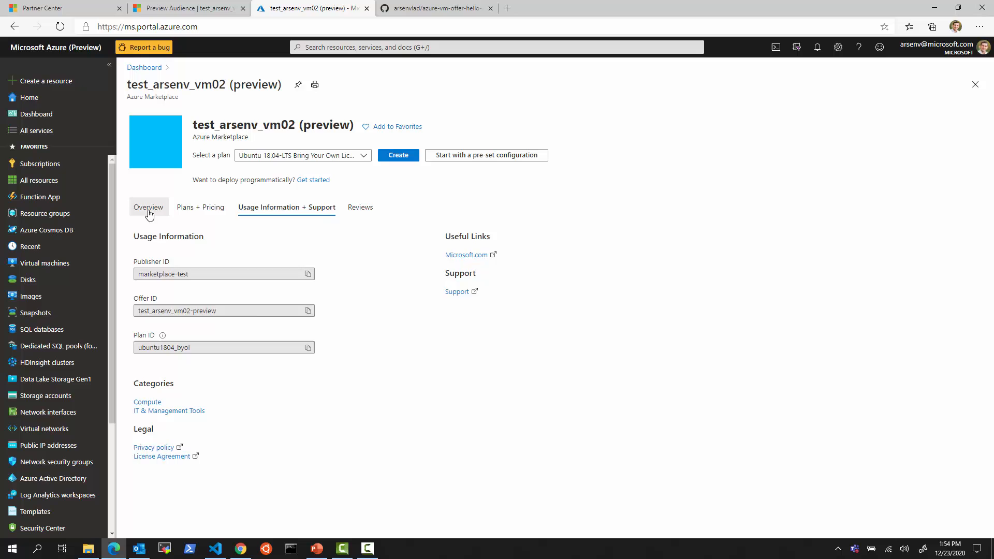
{"action": "left_click", "coordinate": [397, 156]}
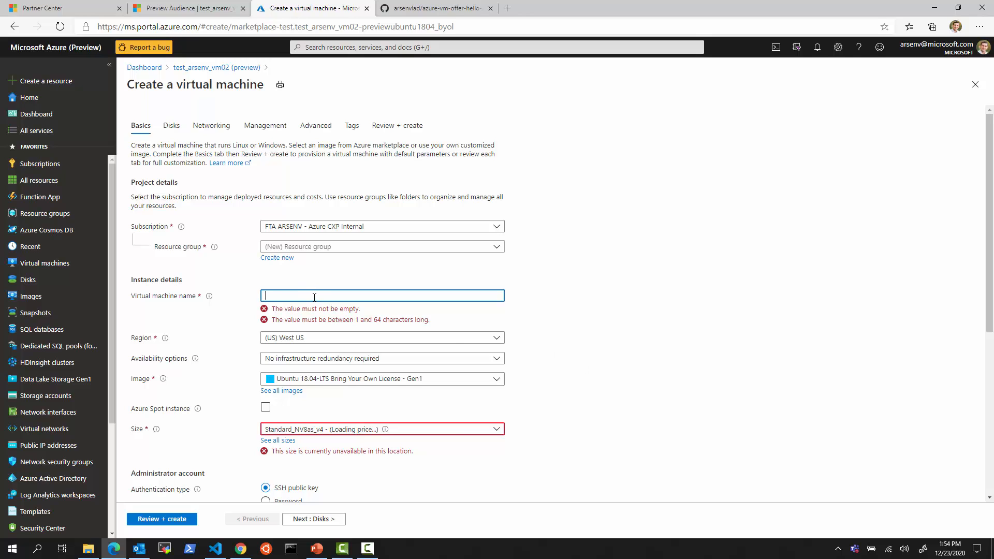
{"action": "left_click", "coordinate": [277, 257]}
{"action": "type", "text": "av"}
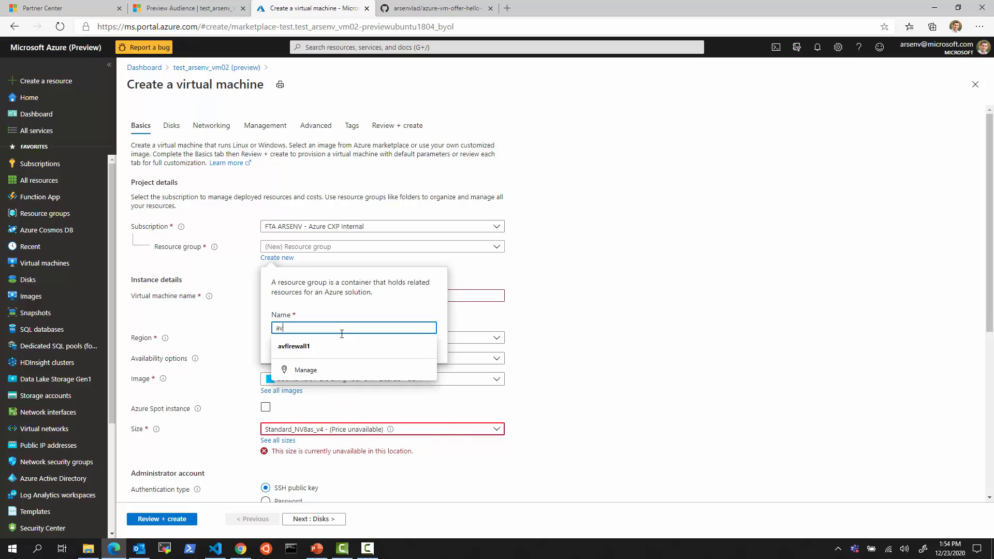
{"action": "type", "text": "testvm"}
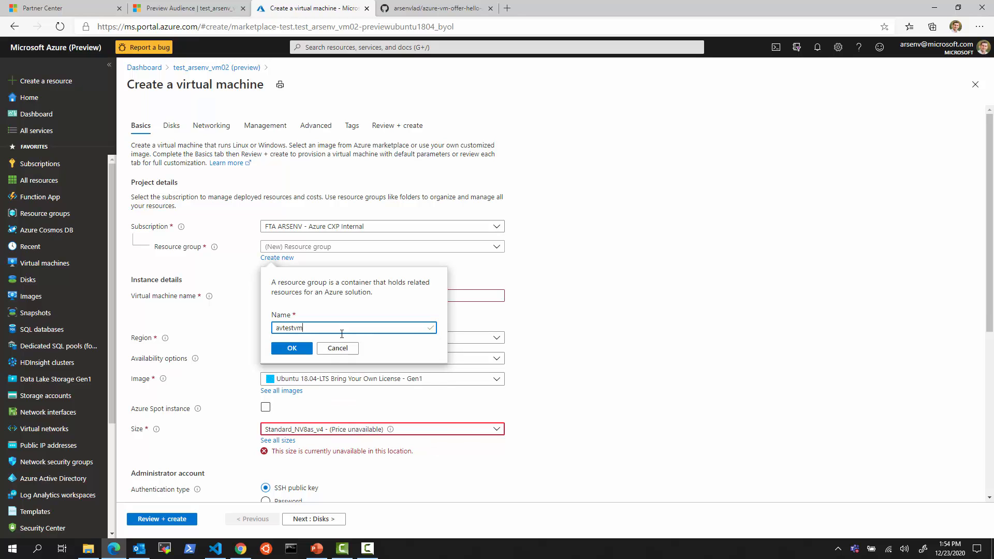
{"action": "type", "text": "02"}
{"action": "left_click", "coordinate": [292, 348]}
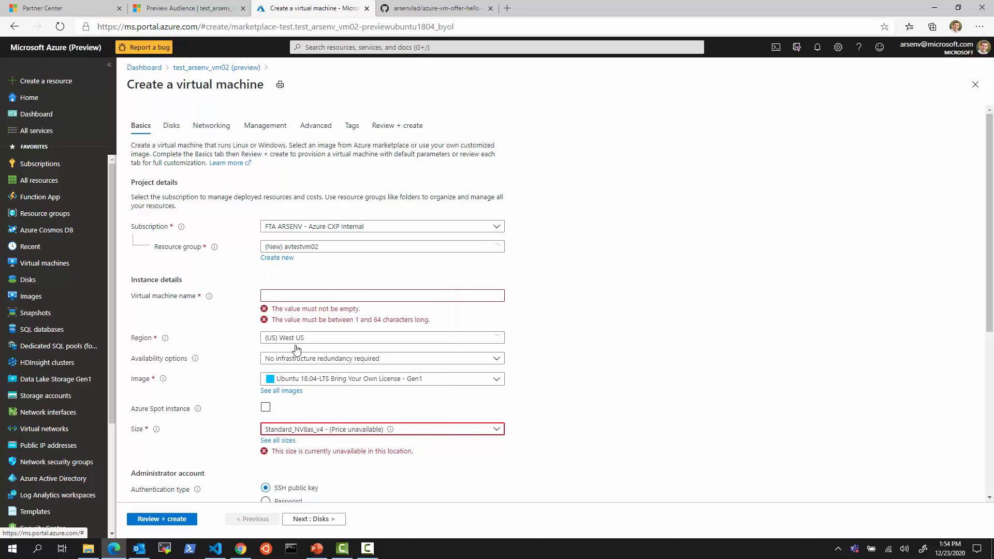
Name the VM avtestvm02 and choose size Standard_D2s_v3
{"action": "left_click", "coordinate": [295, 295]}
{"action": "type", "text": "avte"}
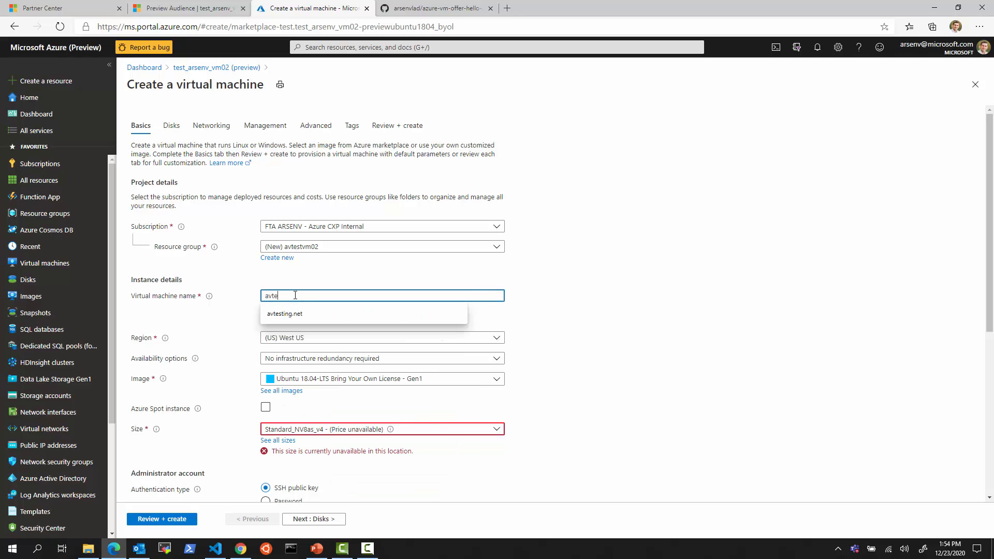
{"action": "type", "text": "stvm02"}
{"action": "left_click", "coordinate": [612, 331]}
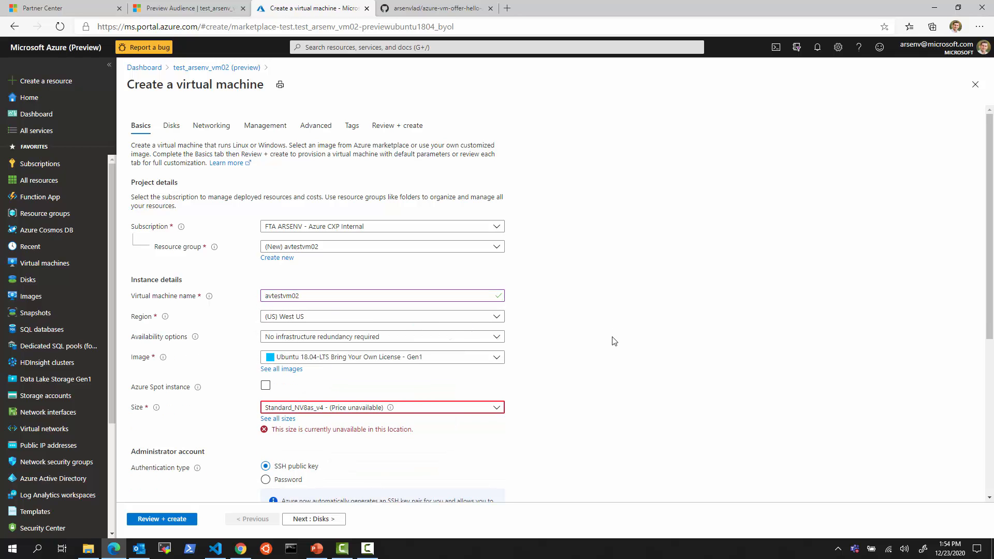
{"action": "left_click", "coordinate": [328, 408]}
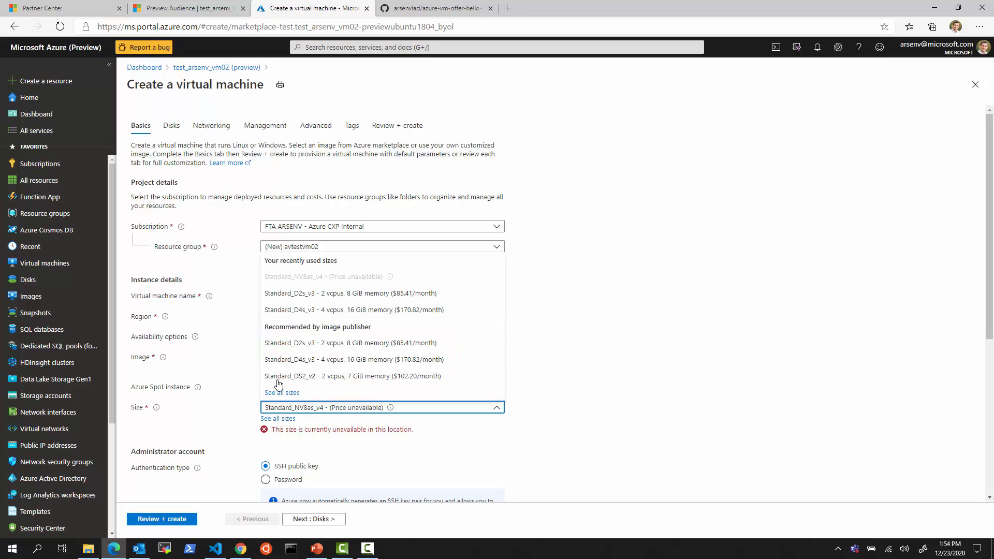
{"action": "left_click", "coordinate": [328, 348]}
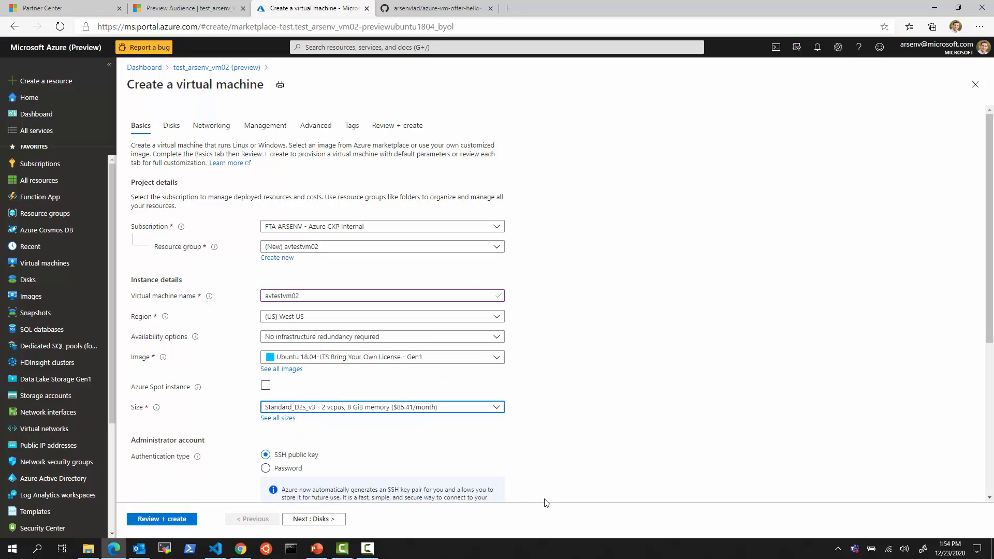
Use password authentication with admin username azureuser and enter the password
{"action": "scroll", "coordinate": [576, 438], "scroll_direction": "down", "scroll_amount": 2}
{"action": "left_click", "coordinate": [266, 349]}
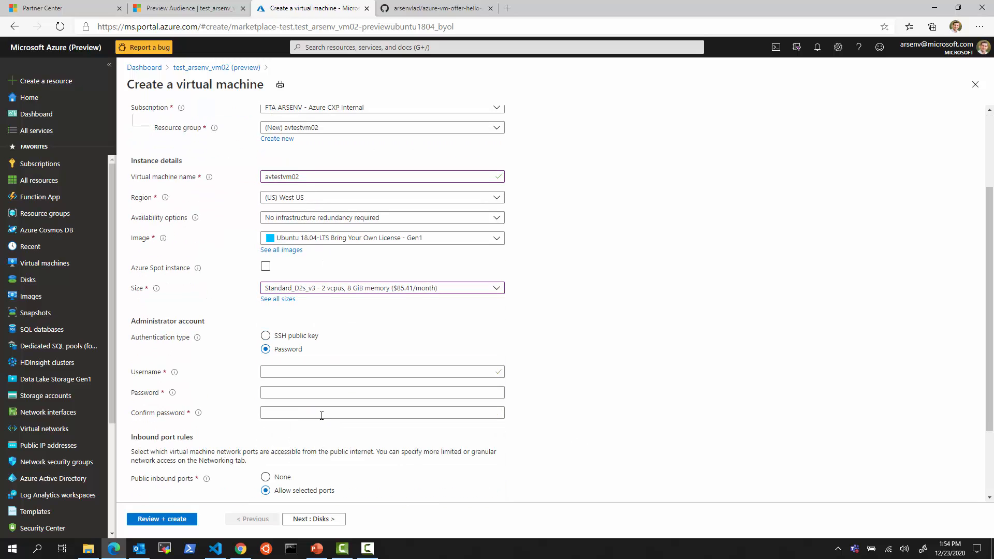
{"action": "left_click", "coordinate": [293, 371]}
{"action": "type", "text": "azureuser"}
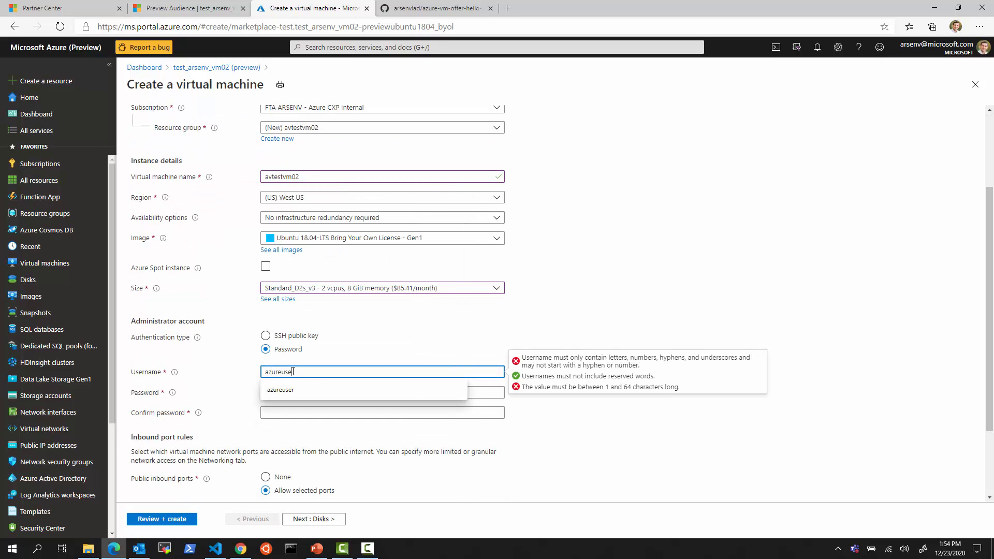
{"action": "key", "text": "Tab"}
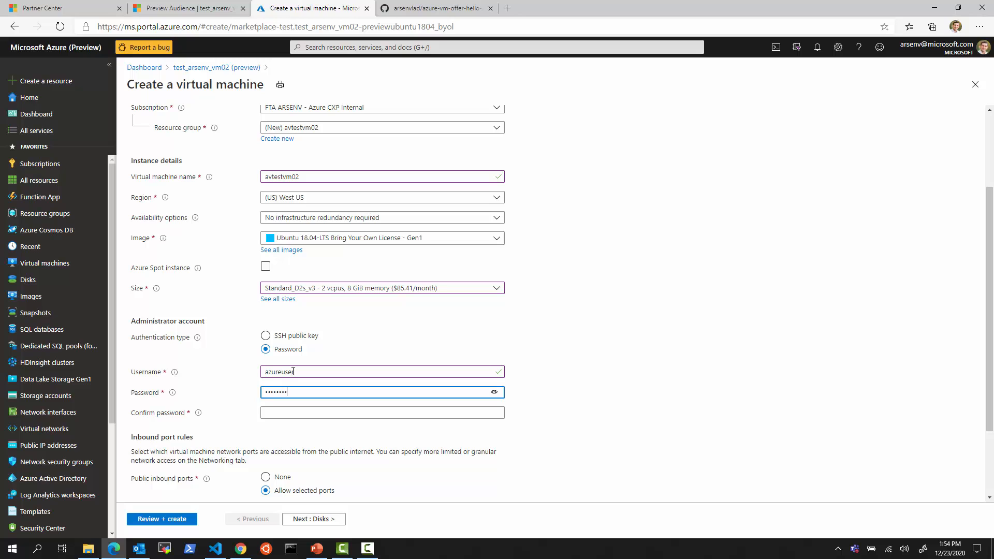
{"action": "key", "text": "Tab"}
{"action": "type", "text": "Pas"}
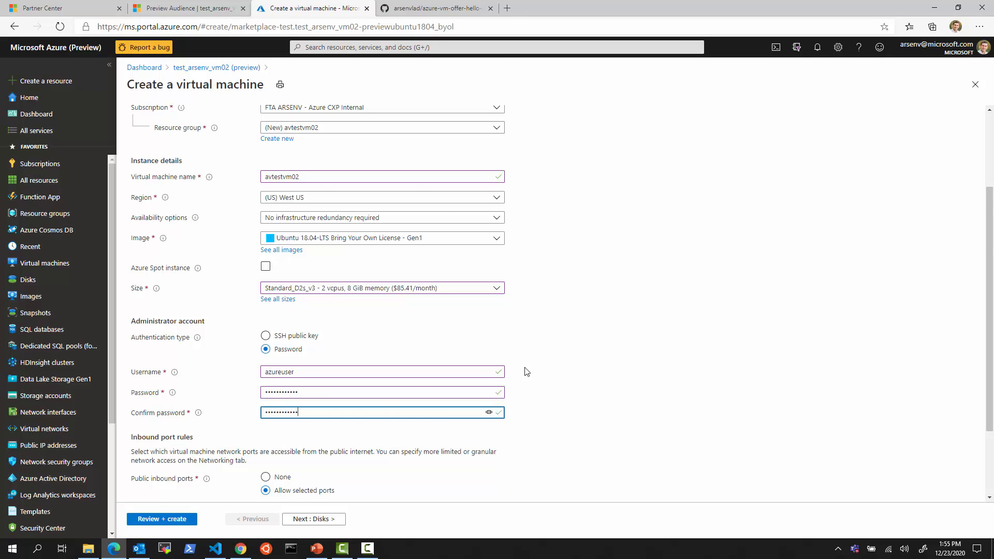
{"action": "scroll", "coordinate": [526, 371], "scroll_direction": "down", "scroll_amount": 2}
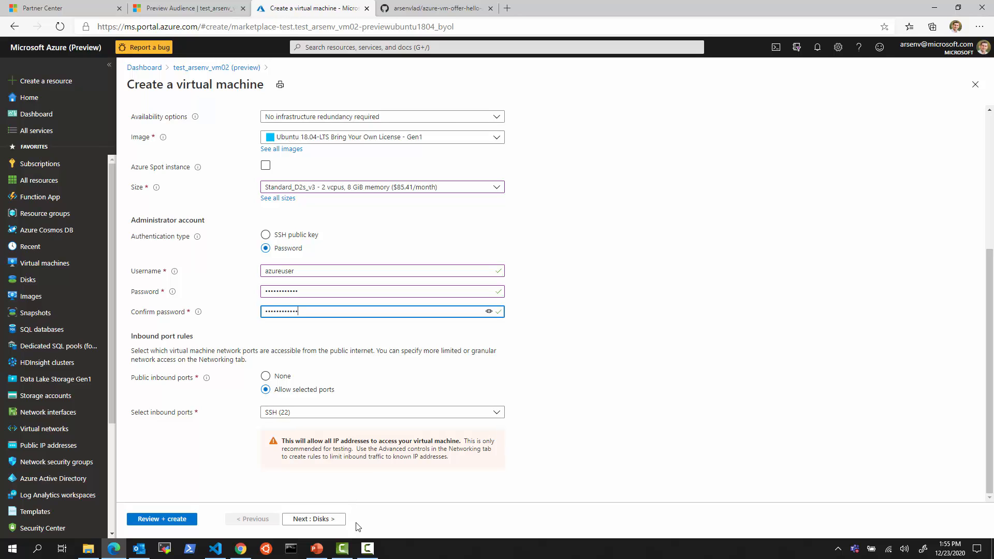
Look at the Disks and Networking steps, then return to Basics and pick a different VM size
{"action": "left_click", "coordinate": [330, 519]}
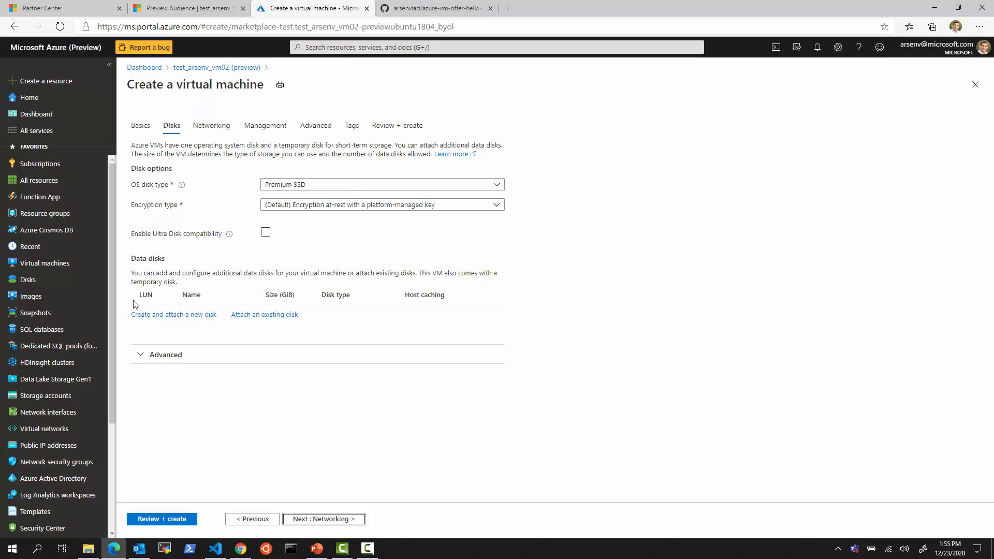
{"action": "left_click", "coordinate": [322, 519]}
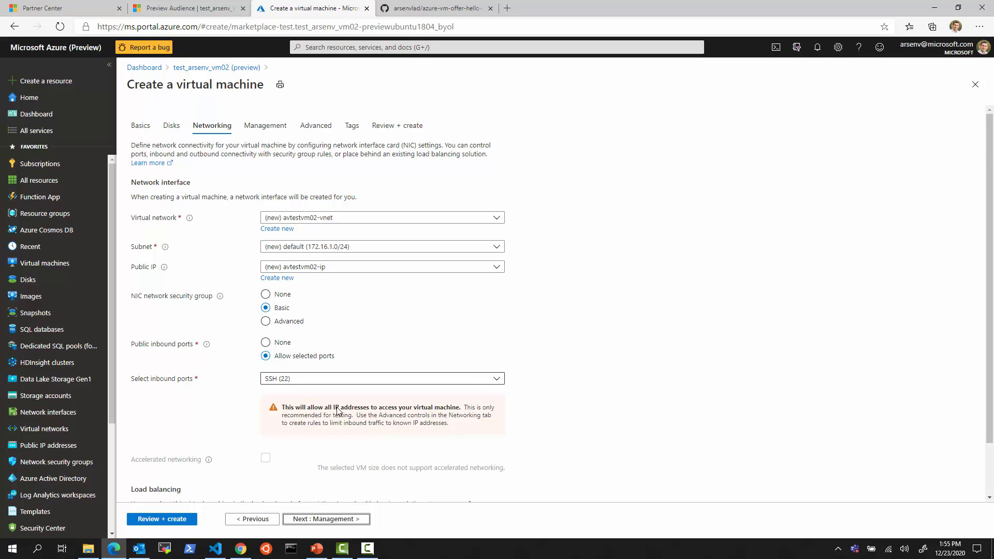
{"action": "scroll", "coordinate": [473, 479], "scroll_direction": "down", "scroll_amount": 2}
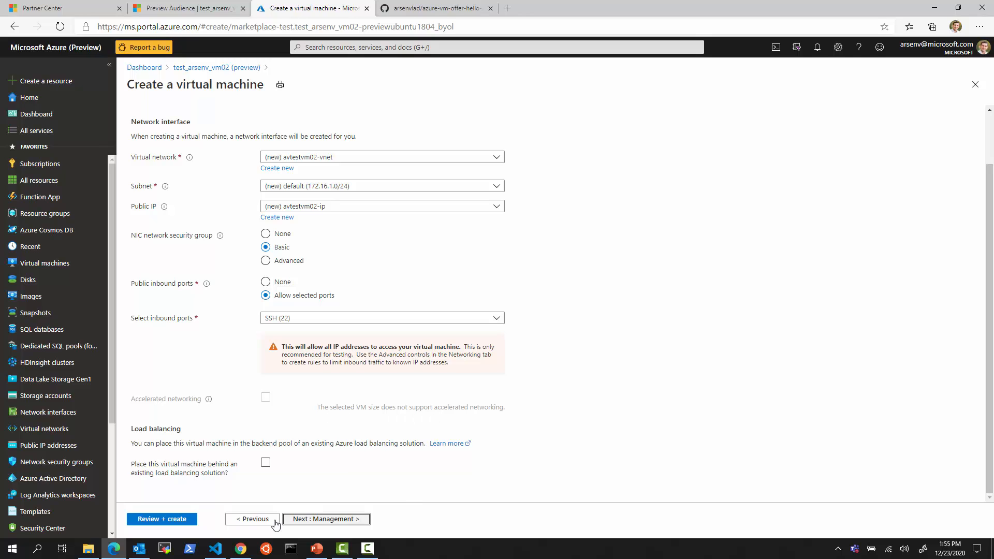
{"action": "left_click", "coordinate": [259, 520]}
{"action": "left_click", "coordinate": [259, 519]}
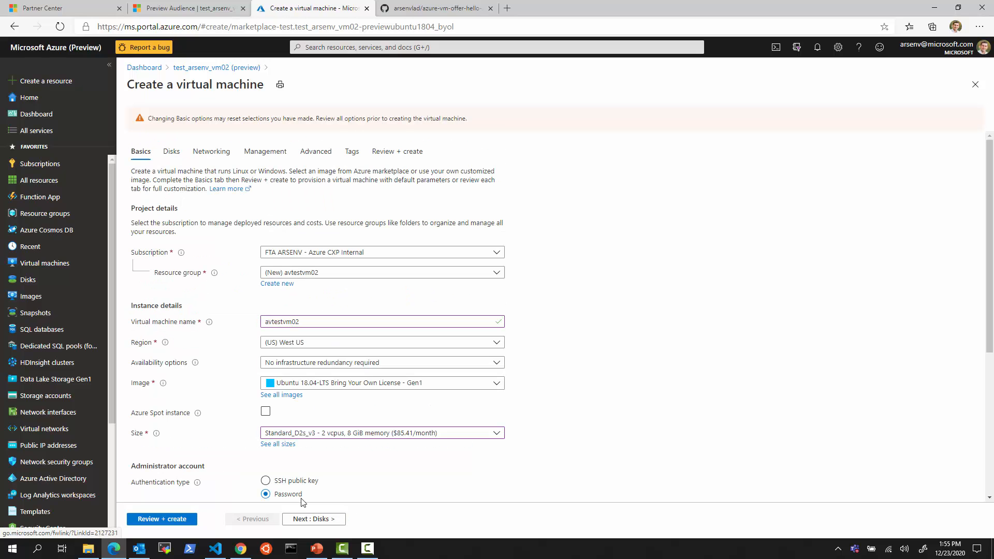
{"action": "left_click", "coordinate": [318, 437]}
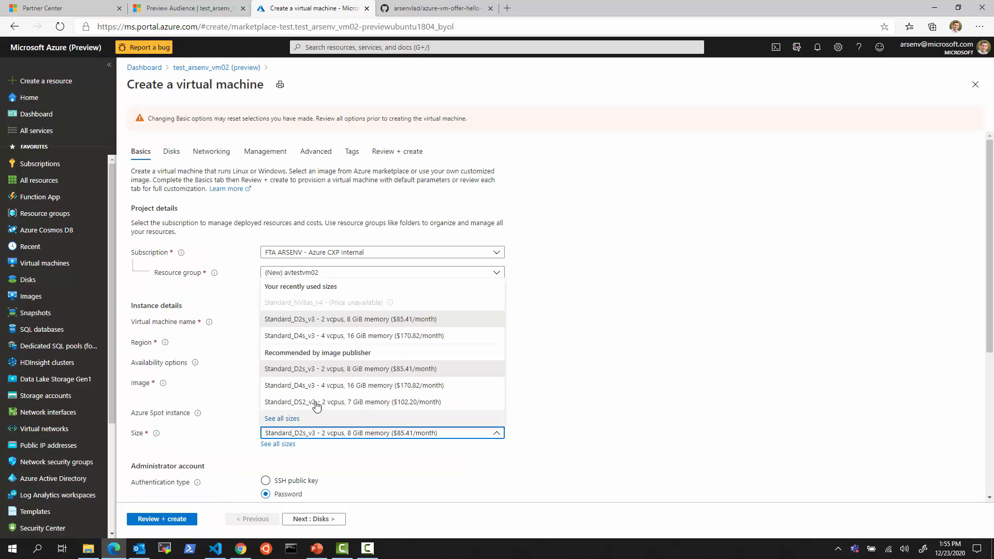
{"action": "left_click", "coordinate": [320, 386]}
Move forward through Disks, Networking and Management to the Advanced settings
{"action": "left_click", "coordinate": [325, 520]}
{"action": "left_click", "coordinate": [327, 520]}
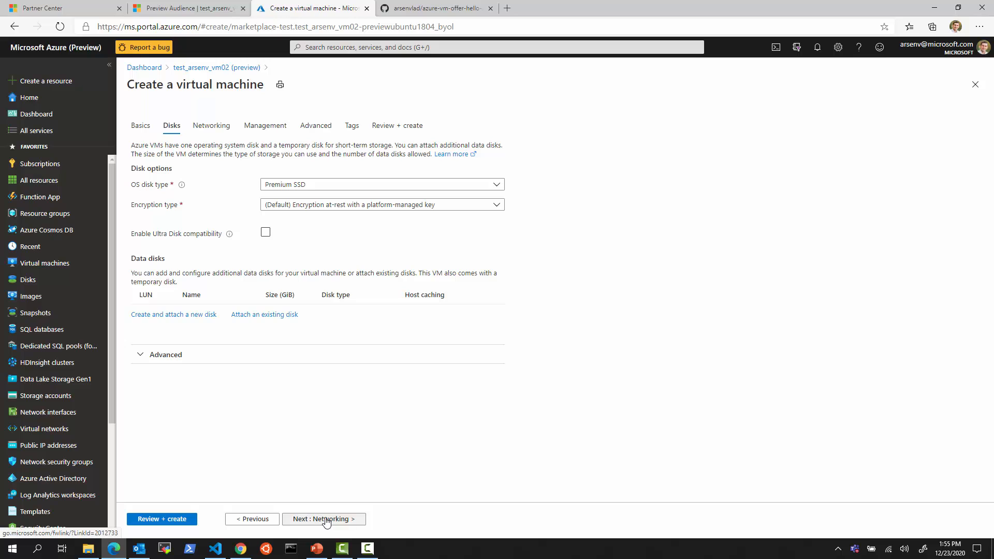
{"action": "left_click", "coordinate": [337, 520]}
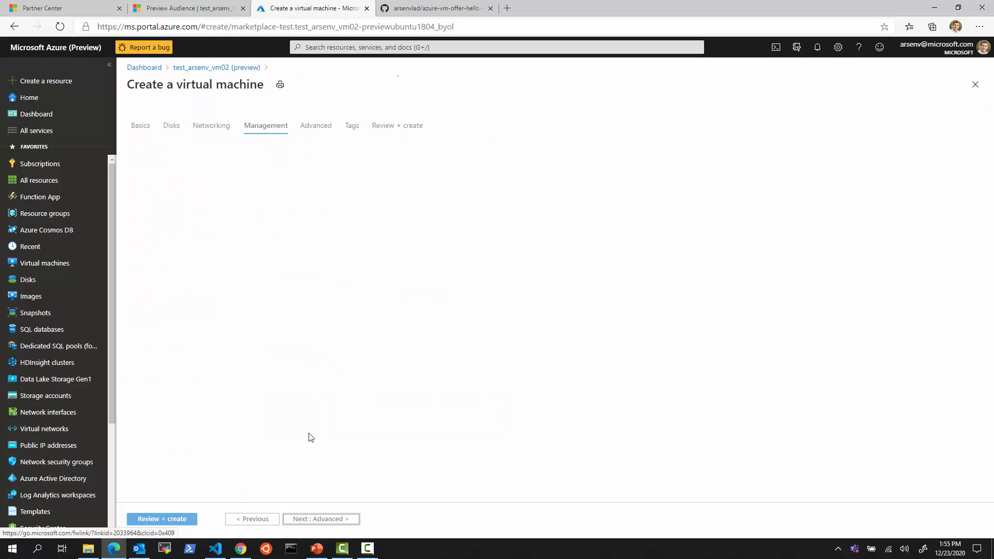
{"action": "scroll", "coordinate": [321, 434], "scroll_direction": "down", "scroll_amount": 2}
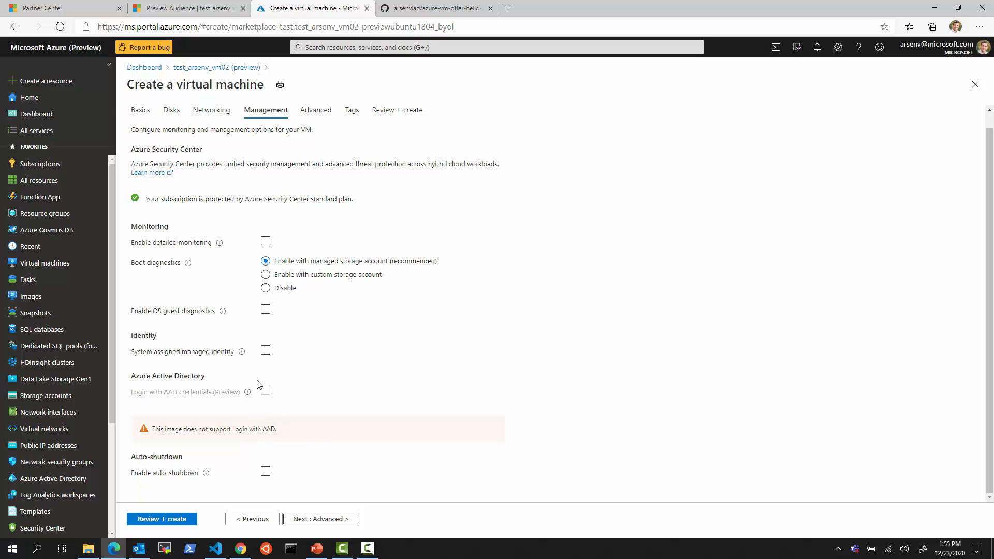
{"action": "left_click", "coordinate": [212, 111]}
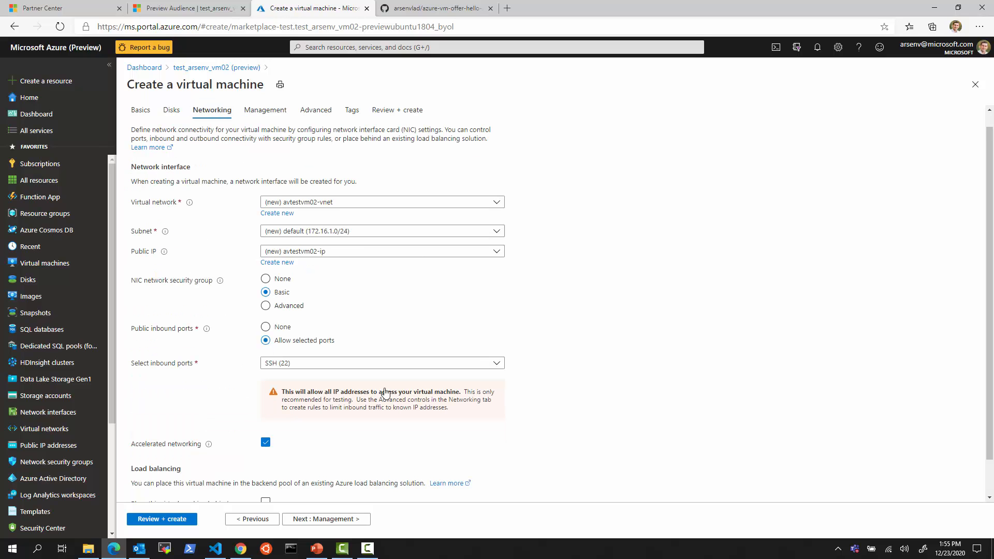
{"action": "scroll", "coordinate": [403, 440], "scroll_direction": "down", "scroll_amount": 2}
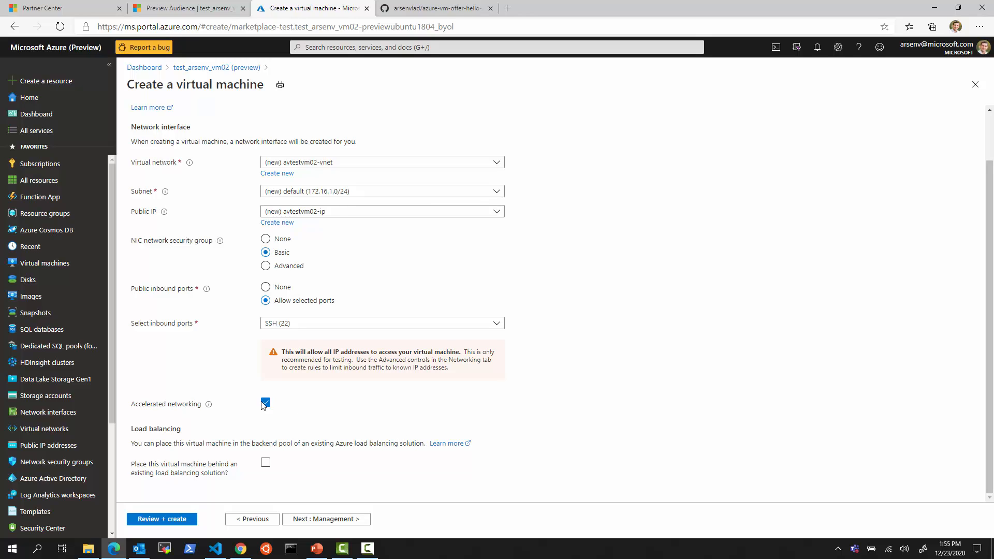
{"action": "left_click", "coordinate": [344, 519]}
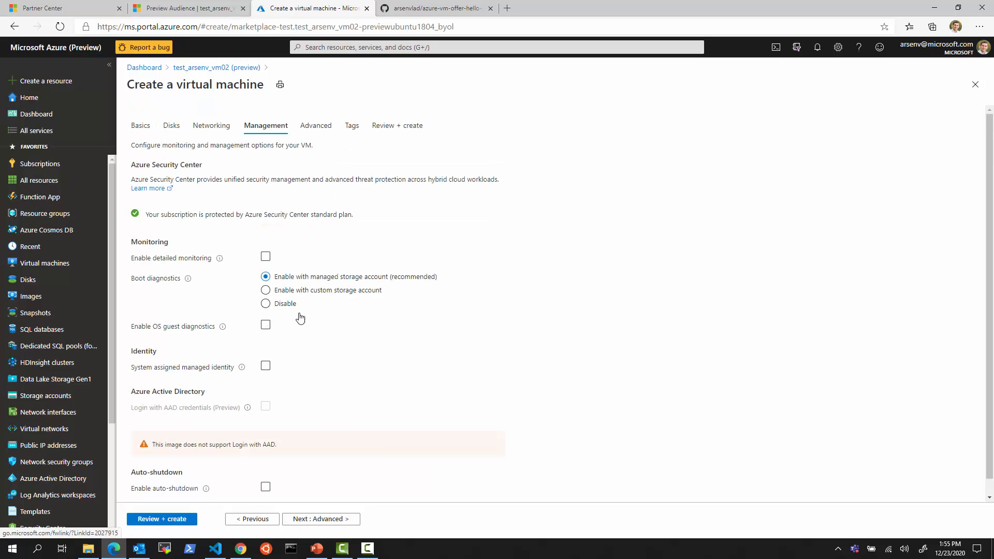
{"action": "left_click", "coordinate": [335, 520]}
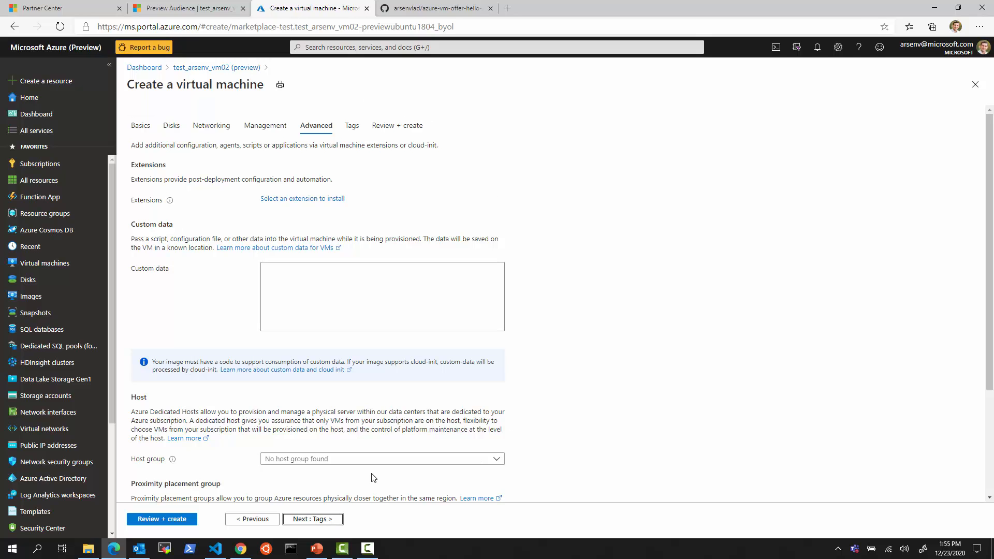
Confirm the Ubuntu 18.04-LTS Bring Your Own License image on Basics, then advance to Tags
{"action": "left_click", "coordinate": [140, 125]}
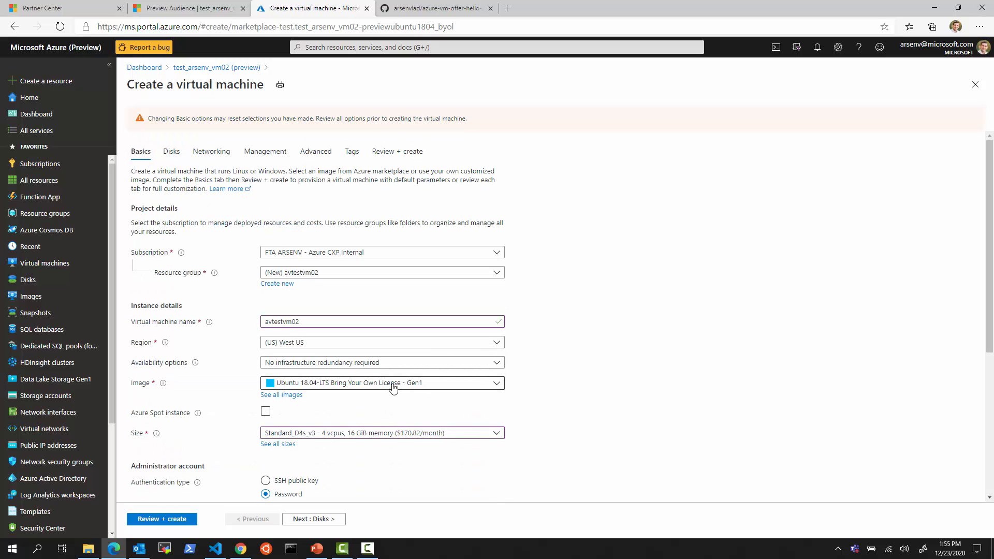
{"action": "left_click", "coordinate": [390, 389]}
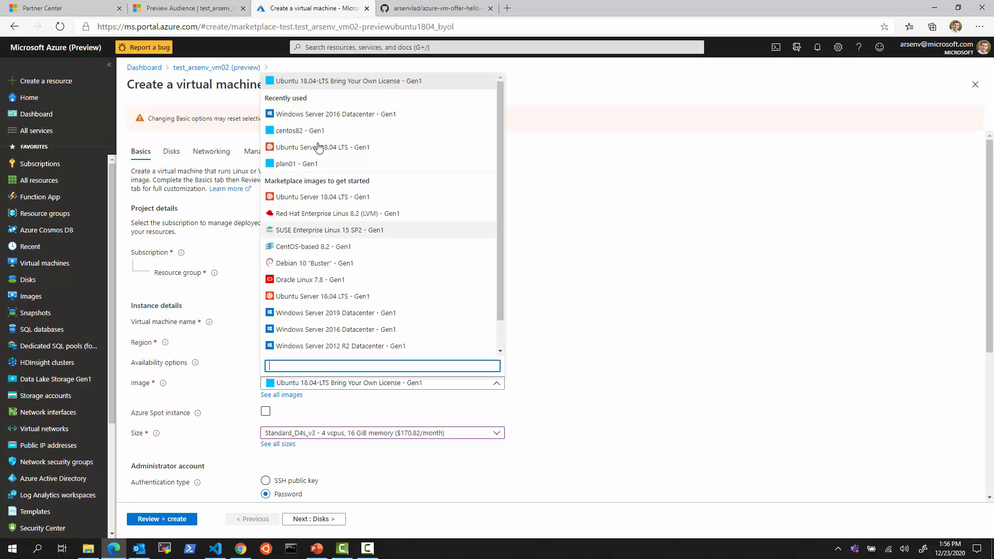
{"action": "left_click", "coordinate": [329, 83]}
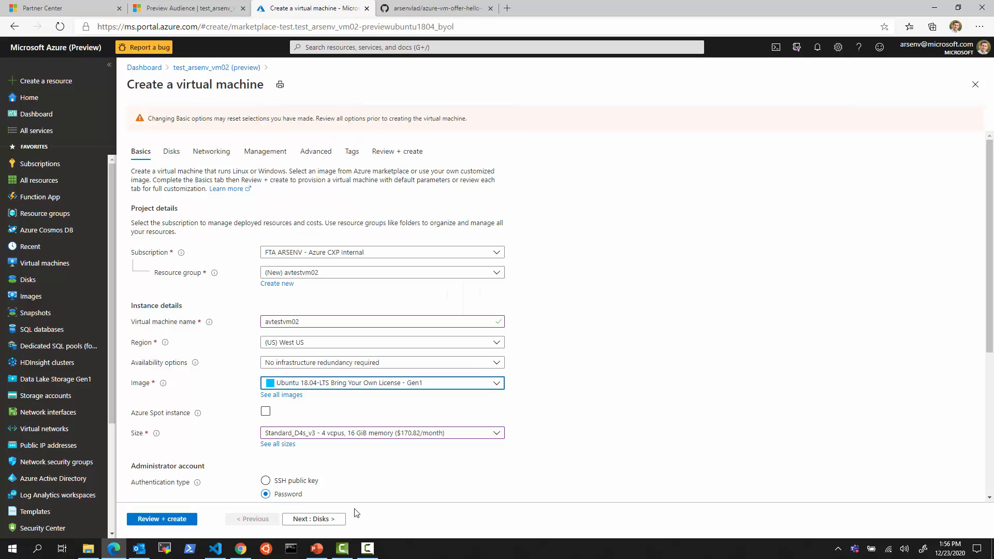
{"action": "left_click", "coordinate": [337, 519]}
{"action": "left_click", "coordinate": [334, 520]}
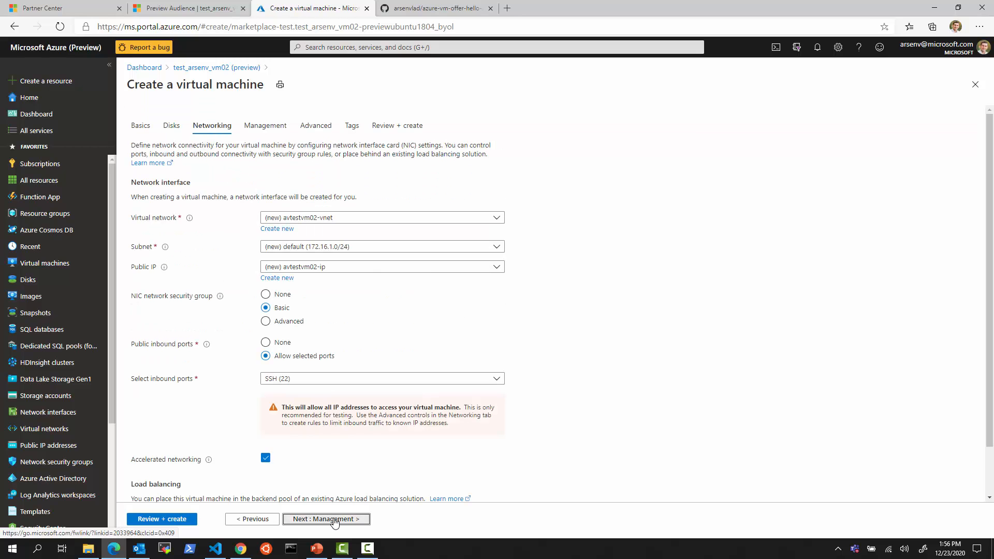
{"action": "left_click", "coordinate": [334, 520]}
{"action": "left_click", "coordinate": [325, 519]}
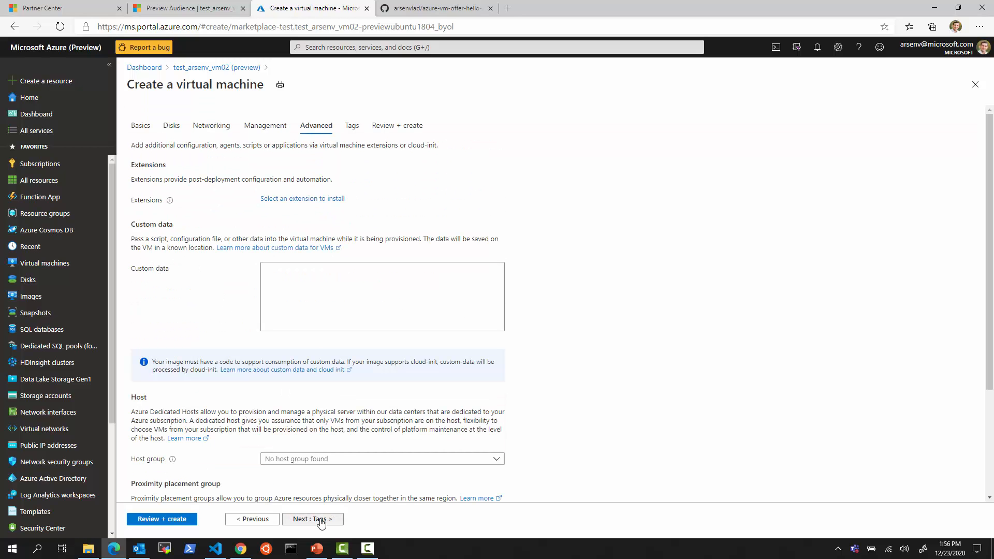
{"action": "left_click", "coordinate": [321, 520]}
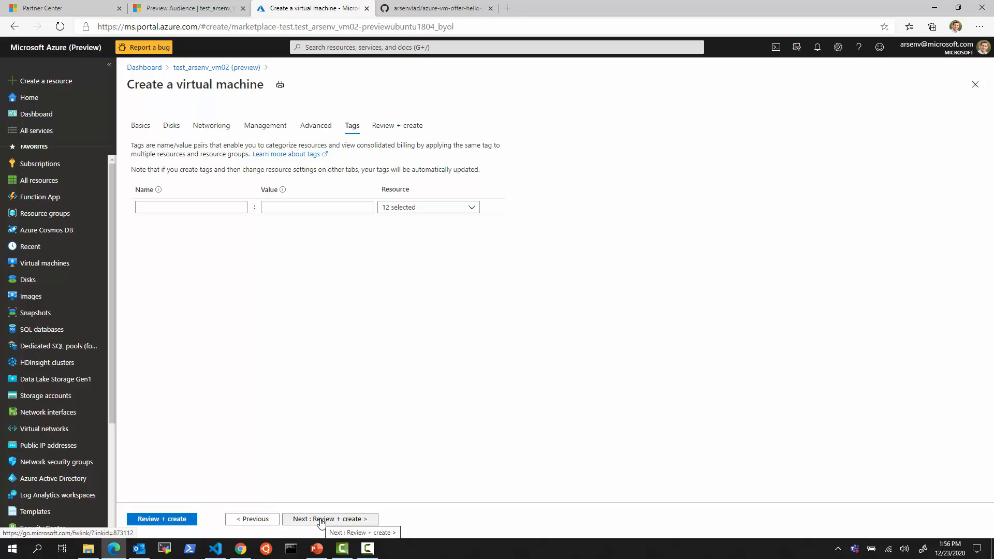
Reach Review + create and highlight the Standard D4s v3 pricing and the 0.0000 USD/hr offer price
{"action": "left_click", "coordinate": [321, 521]}
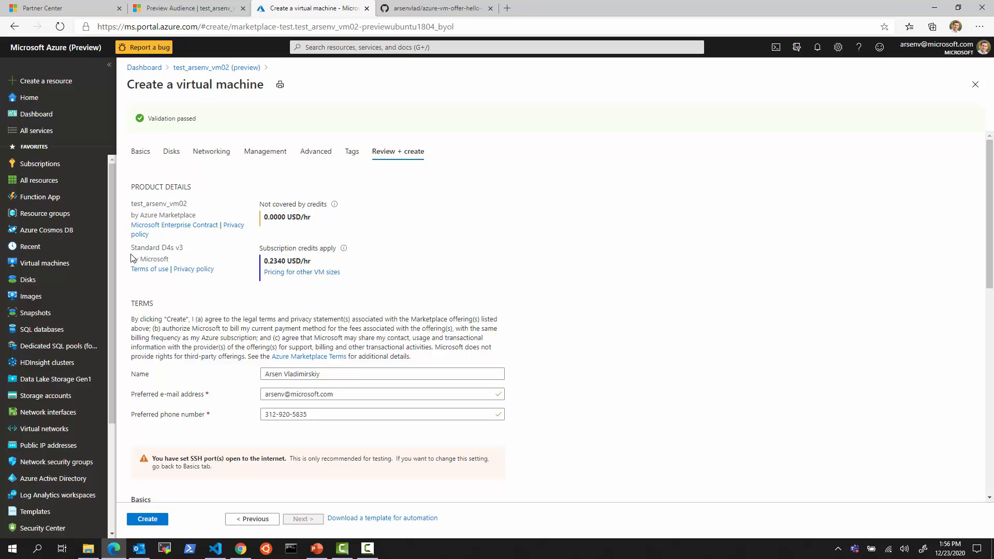
{"action": "left_click_drag", "start_coordinate": [124, 242], "coordinate": [354, 293]}
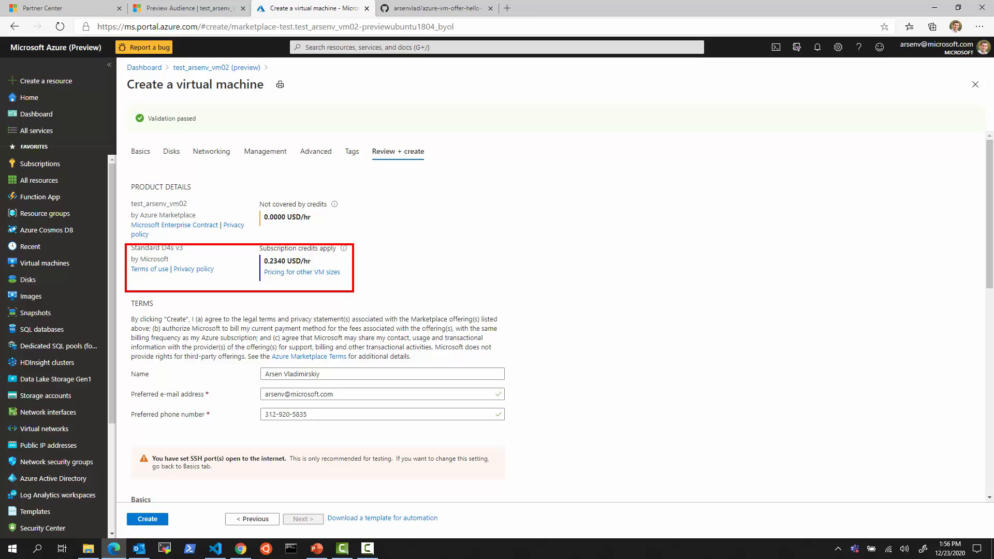
{"action": "mouse_move", "coordinate": [124, 196]}
{"action": "left_mouse_down"}
{"action": "mouse_move", "coordinate": [355, 215]}
{"action": "mouse_move", "coordinate": [360, 241]}
{"action": "left_mouse_up"}
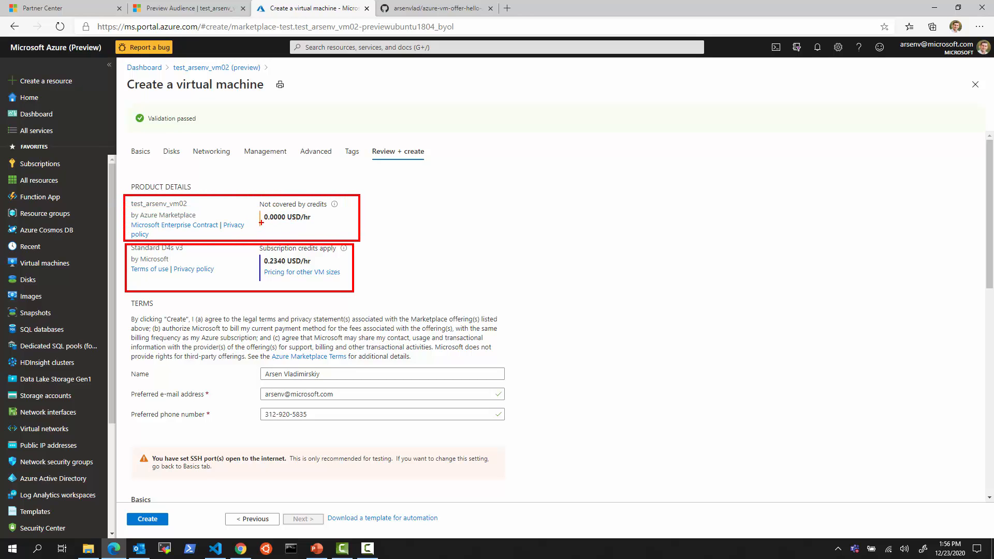
{"action": "left_click_drag", "start_coordinate": [261, 223], "coordinate": [299, 225]}
{"action": "key", "text": "Escape"}
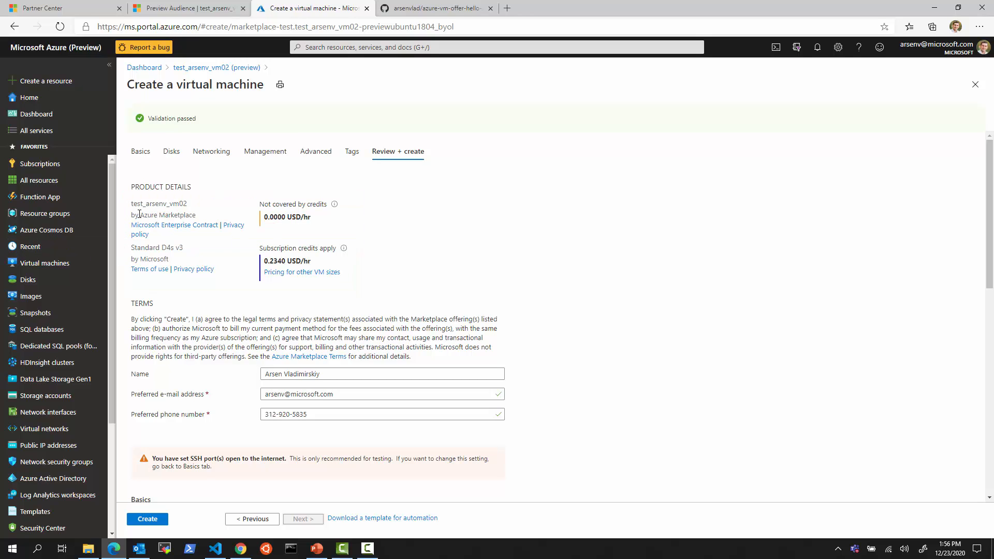
Select the Azure Marketplace text and scroll through the review summary
{"action": "triple_click", "coordinate": [155, 213]}
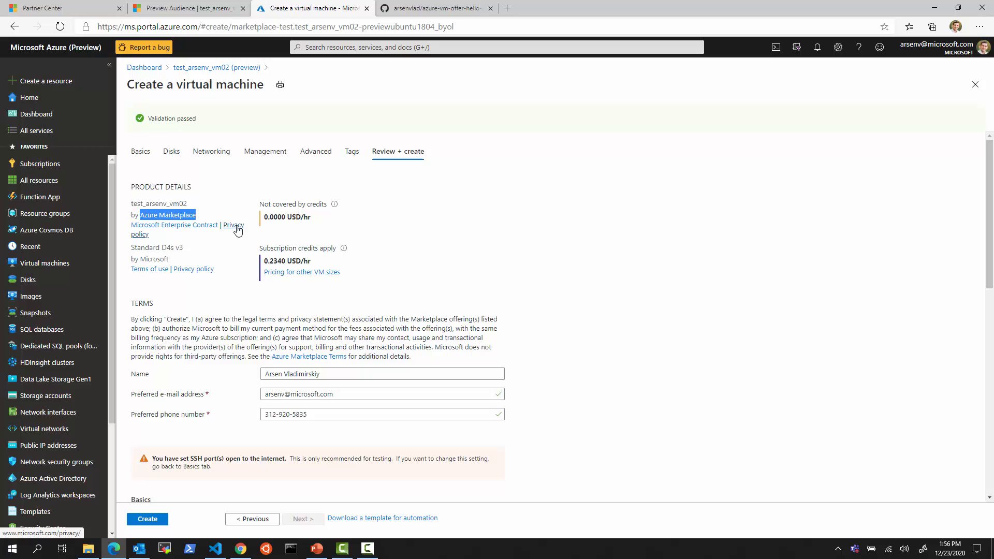
{"action": "scroll", "coordinate": [444, 362], "scroll_direction": "down", "scroll_amount": 3}
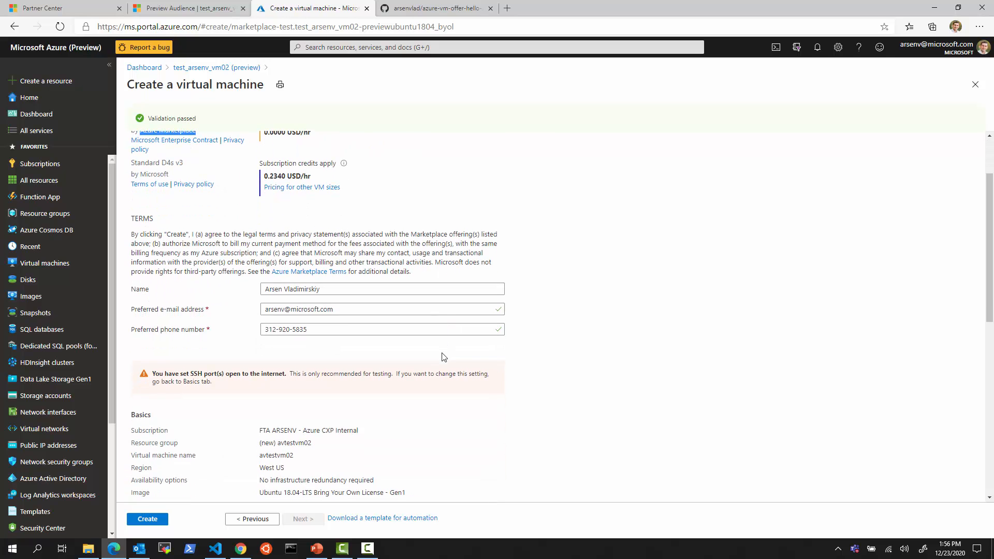
{"action": "scroll", "coordinate": [445, 367], "scroll_direction": "down", "scroll_amount": 7}
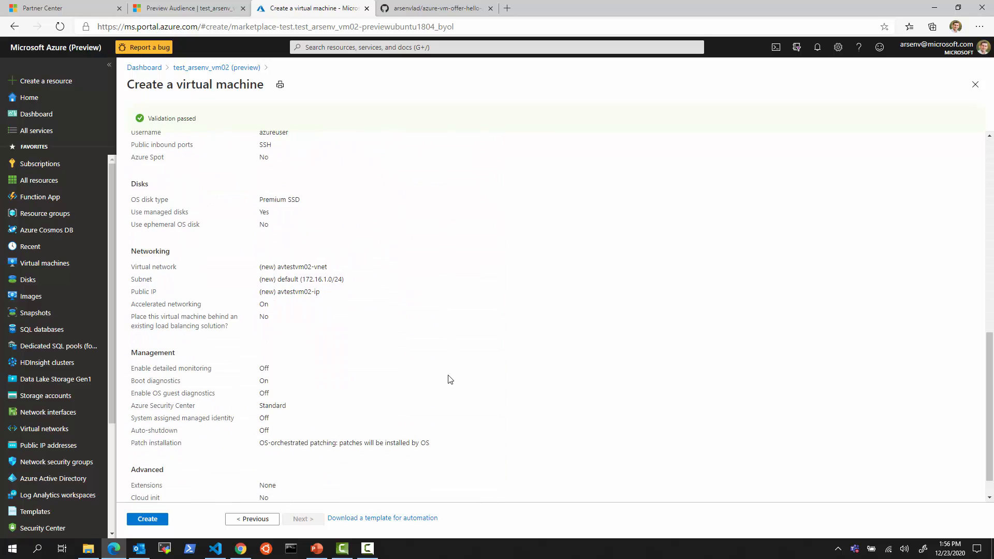
{"action": "scroll", "coordinate": [427, 357], "scroll_direction": "up", "scroll_amount": 10}
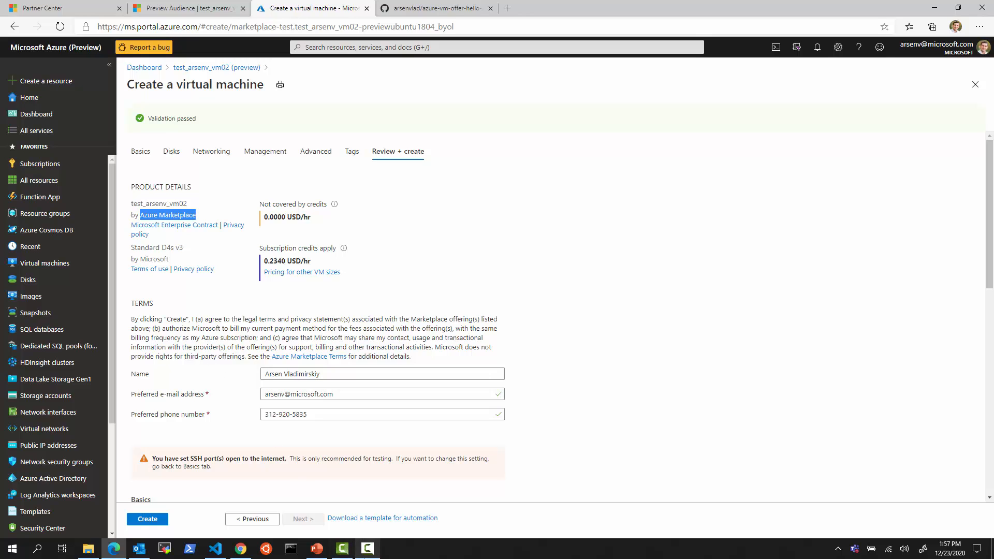
{"action": "left_click", "coordinate": [404, 517]}
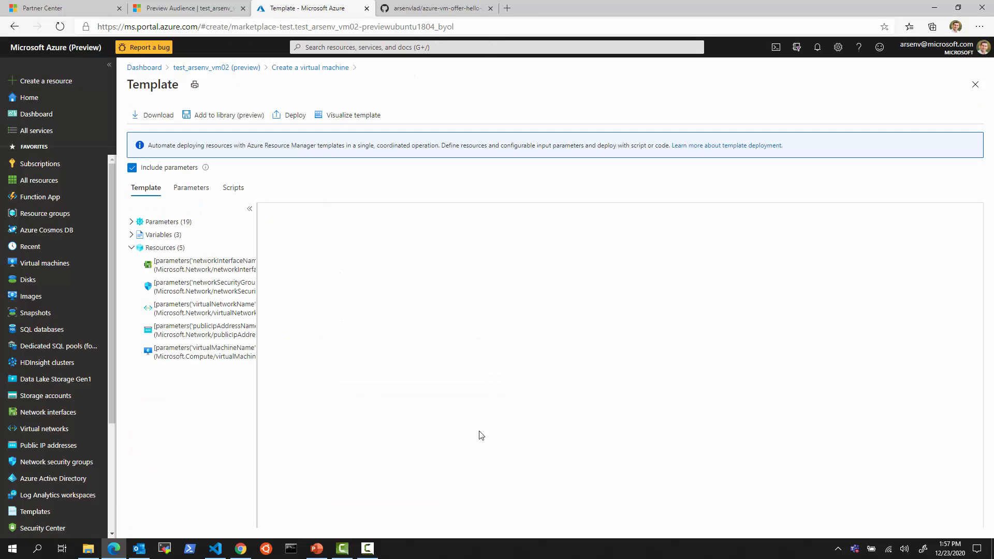
{"action": "scroll", "coordinate": [471, 433], "scroll_direction": "down", "scroll_amount": 12}
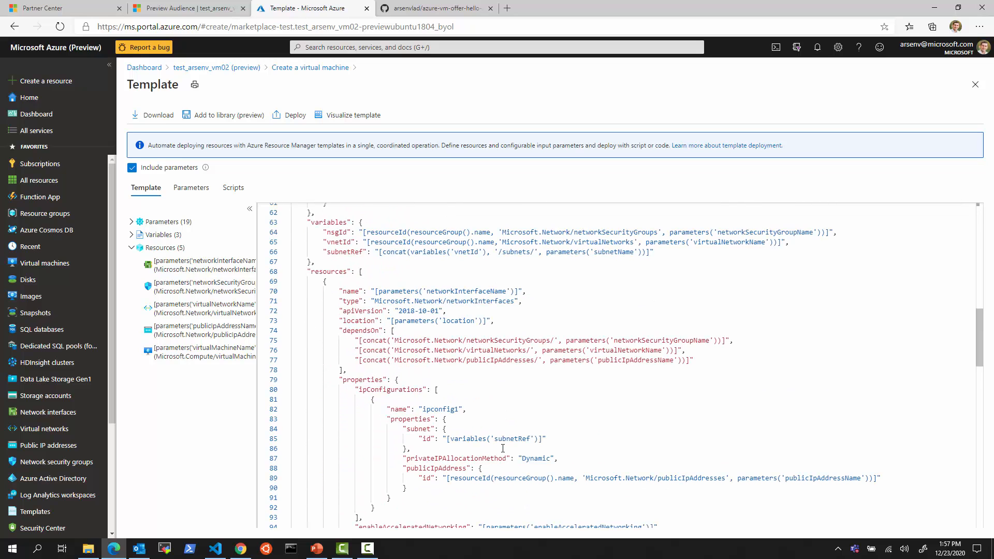
{"action": "scroll", "coordinate": [503, 448], "scroll_direction": "down", "scroll_amount": 11}
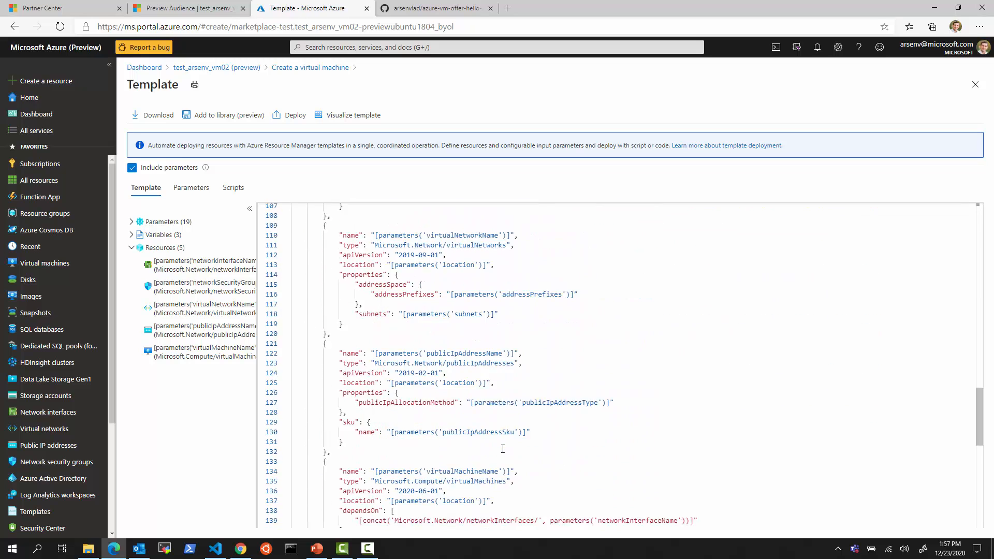
{"action": "scroll", "coordinate": [502, 449], "scroll_direction": "down", "scroll_amount": 5}
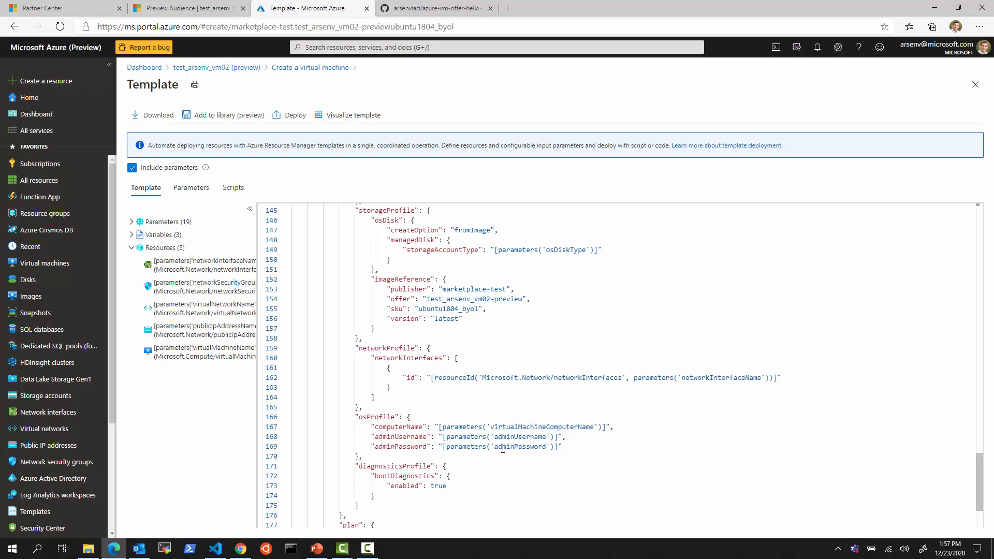
{"action": "mouse_move", "coordinate": [353, 271]}
{"action": "left_mouse_down"}
{"action": "mouse_move", "coordinate": [484, 291]}
{"action": "mouse_move", "coordinate": [561, 337]}
{"action": "left_mouse_up"}
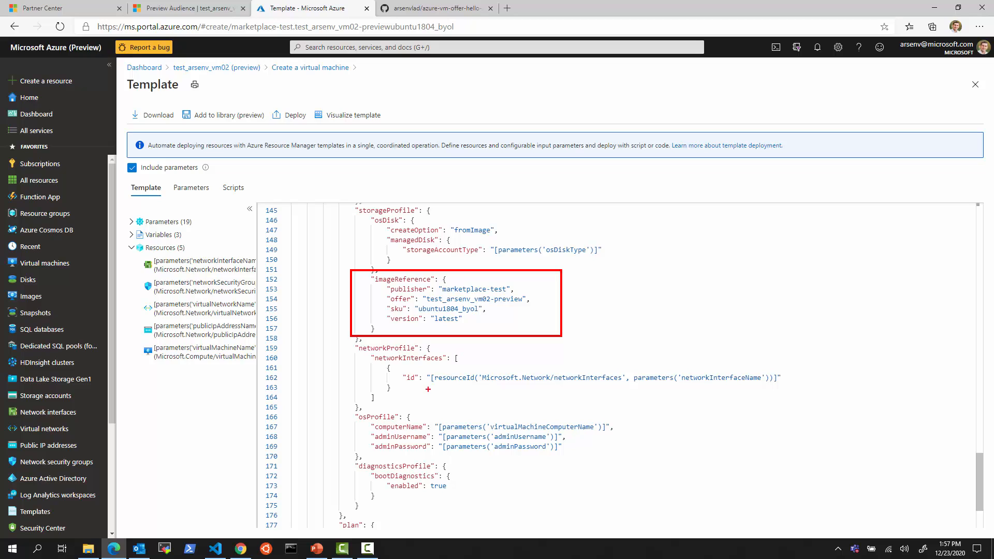
{"action": "key", "text": "Escape"}
{"action": "left_click", "coordinate": [975, 85]}
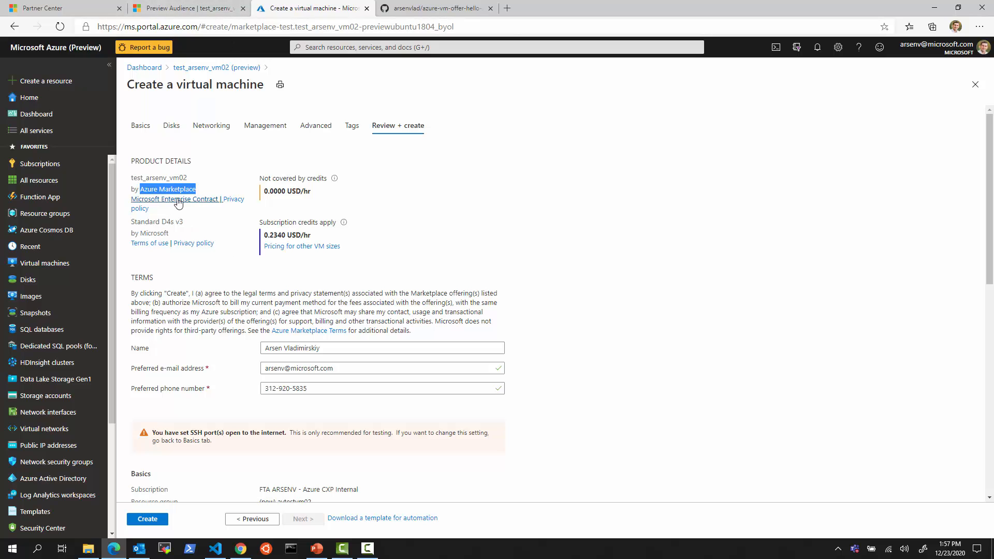
Show the offer overview's two Azure portal preview links and Preview audience section, then return to the VM review
{"action": "left_click", "coordinate": [209, 11]}
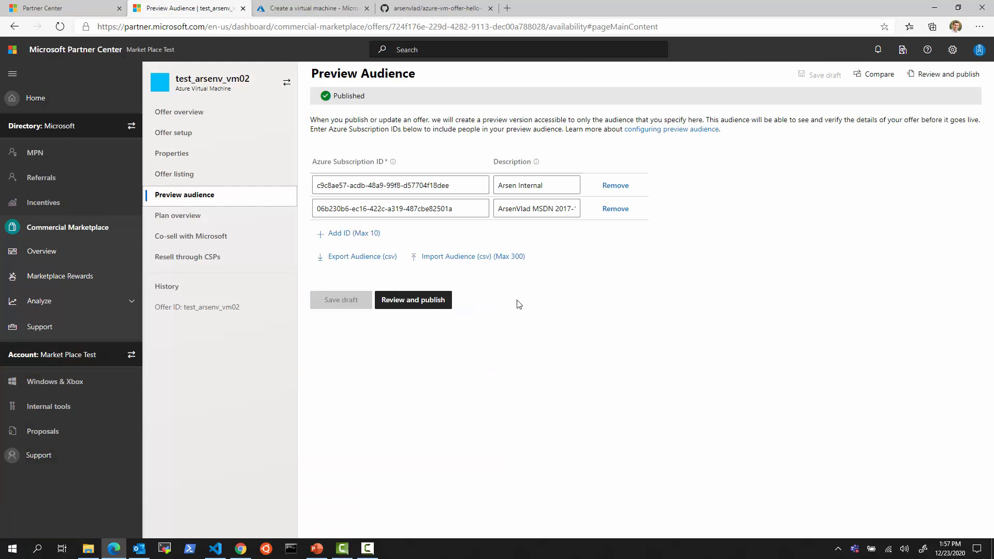
{"action": "left_click", "coordinate": [178, 112]}
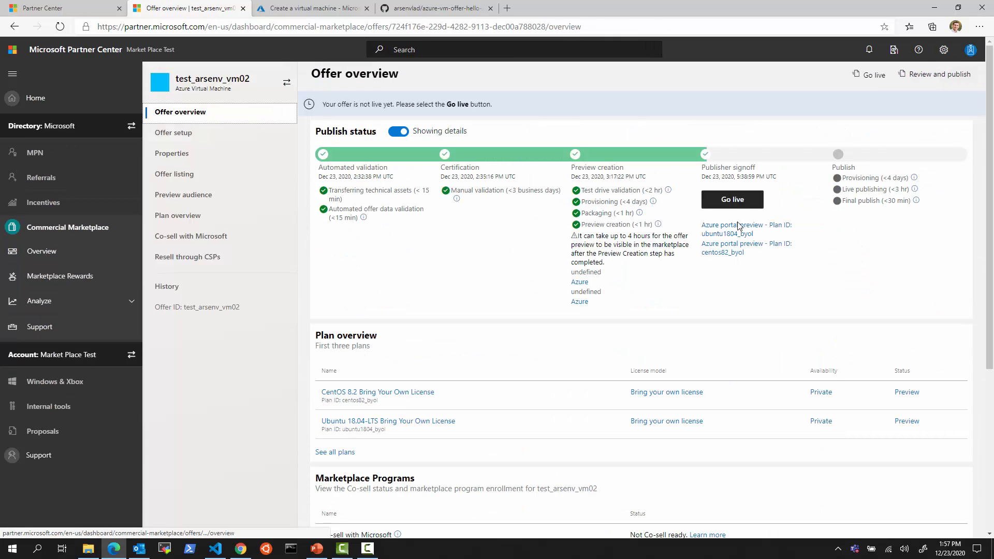
{"action": "mouse_move", "coordinate": [700, 214]}
{"action": "left_mouse_down"}
{"action": "mouse_move", "coordinate": [798, 247]}
{"action": "mouse_move", "coordinate": [804, 261]}
{"action": "left_mouse_up"}
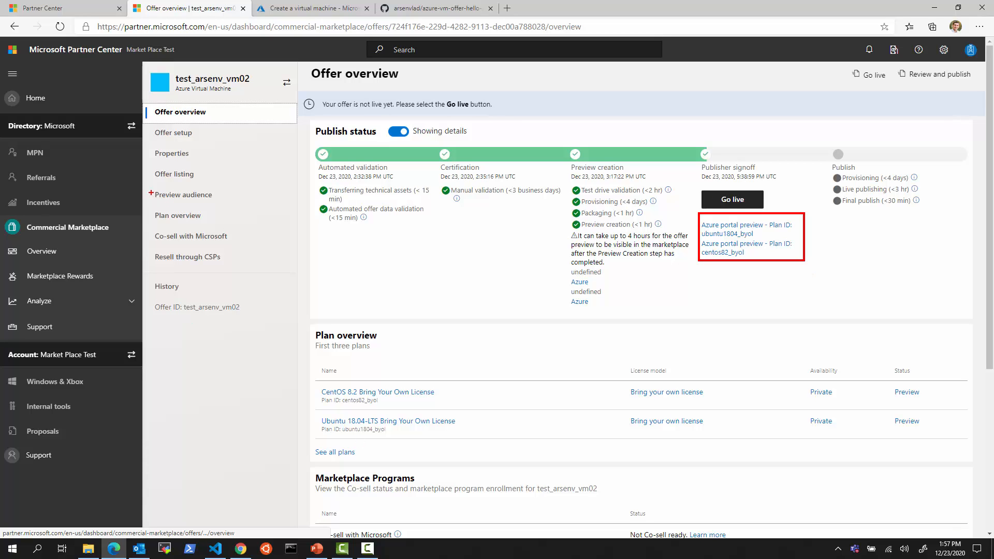
{"action": "left_click_drag", "start_coordinate": [149, 189], "coordinate": [223, 202]}
{"action": "left_click", "coordinate": [730, 225]}
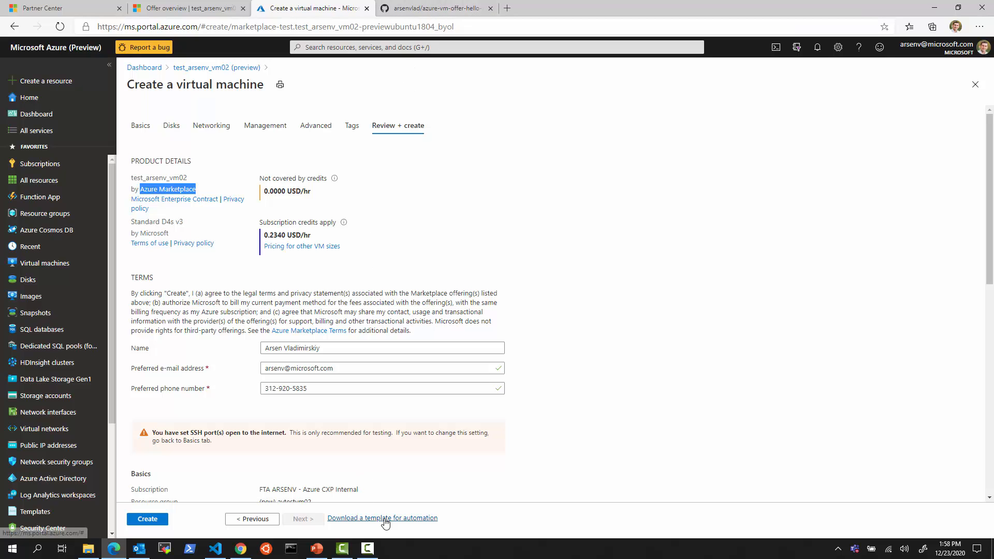
{"action": "left_click", "coordinate": [433, 11]}
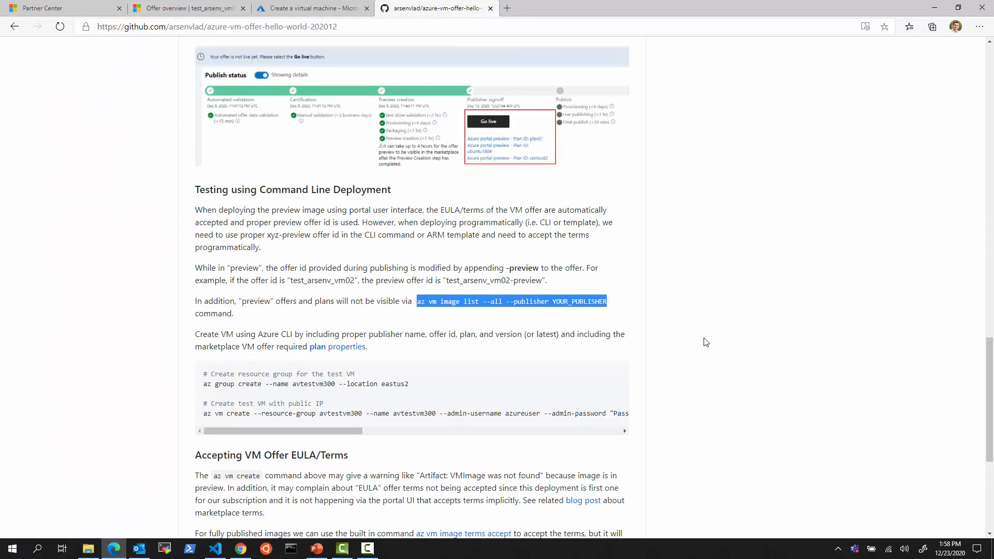
{"action": "scroll", "coordinate": [701, 341], "scroll_direction": "down", "scroll_amount": 1}
{"action": "left_click", "coordinate": [458, 337]}
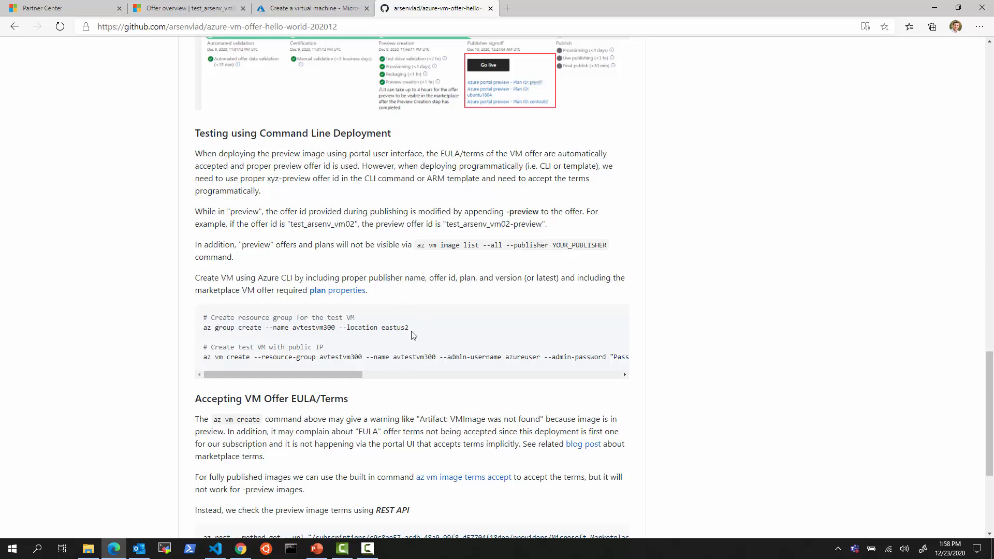
{"action": "left_click_drag", "start_coordinate": [411, 334], "coordinate": [197, 331]}
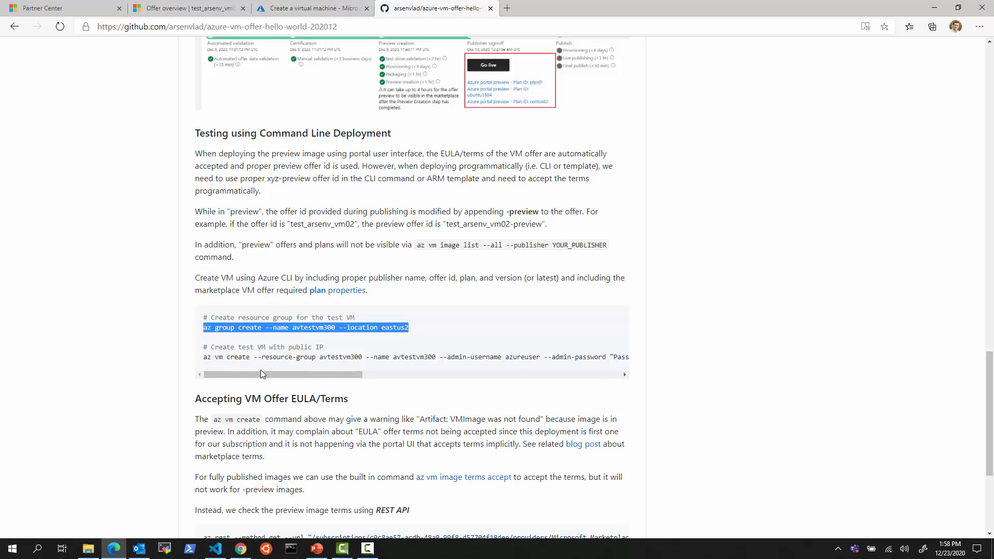
{"action": "left_click_drag", "start_coordinate": [268, 373], "coordinate": [453, 377]}
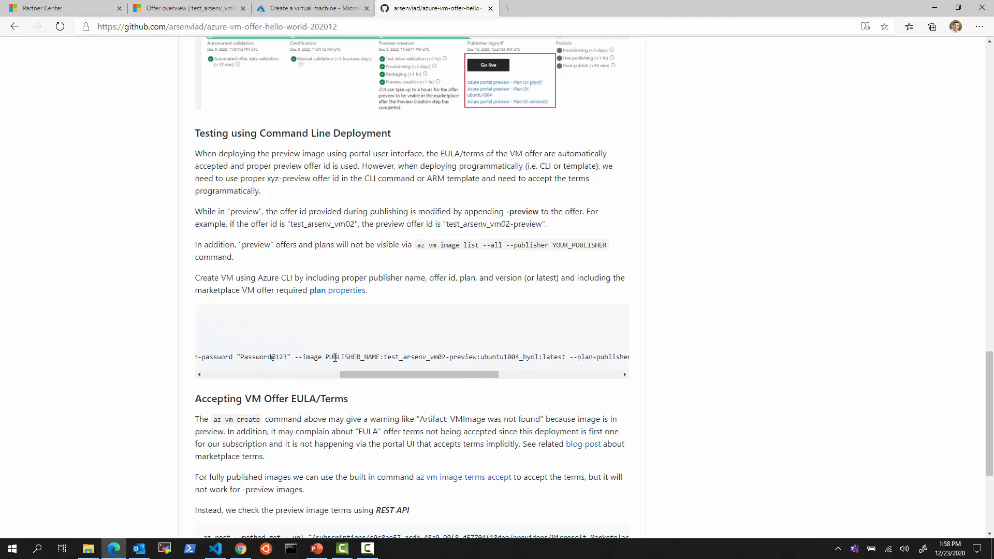
{"action": "left_click_drag", "start_coordinate": [335, 357], "coordinate": [566, 356]}
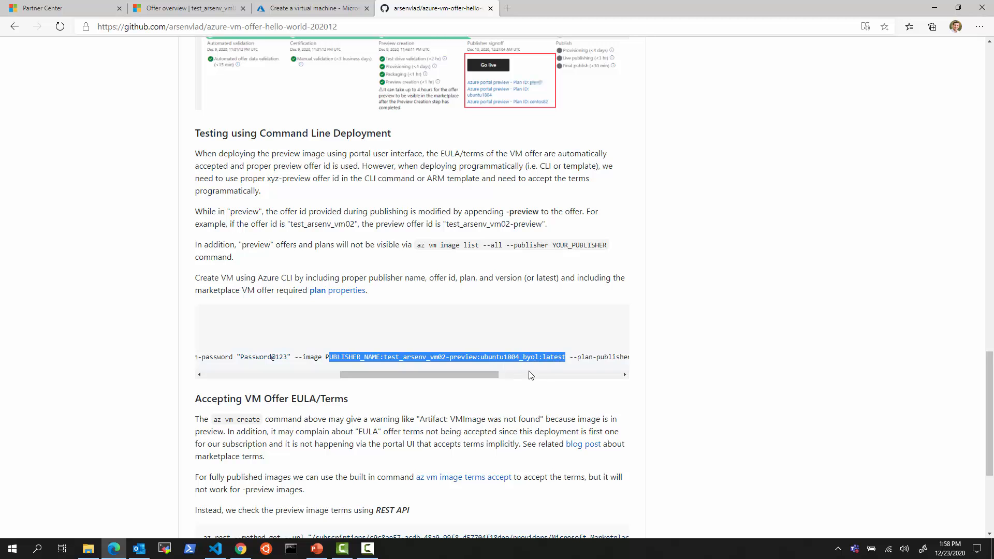
{"action": "left_click", "coordinate": [291, 9]}
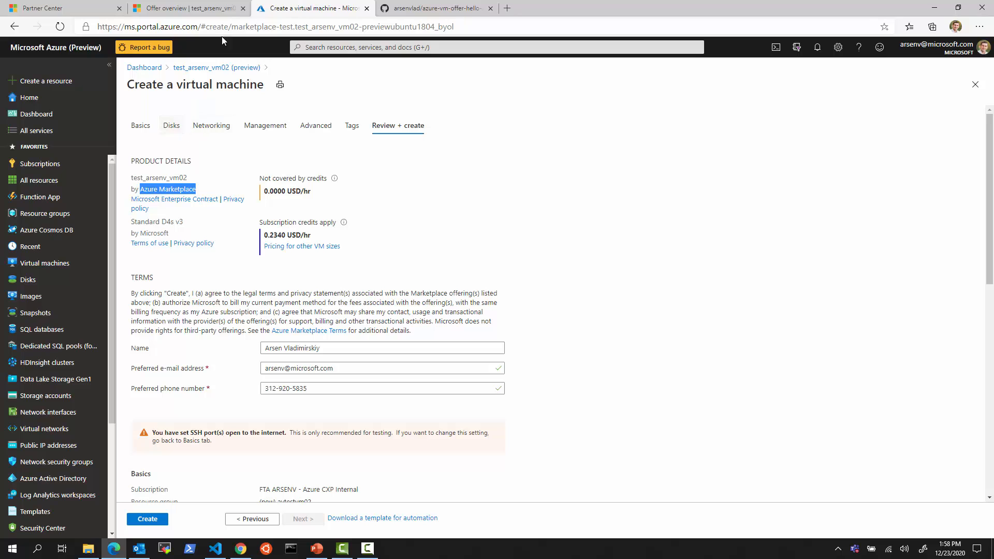
{"action": "left_click", "coordinate": [209, 12]}
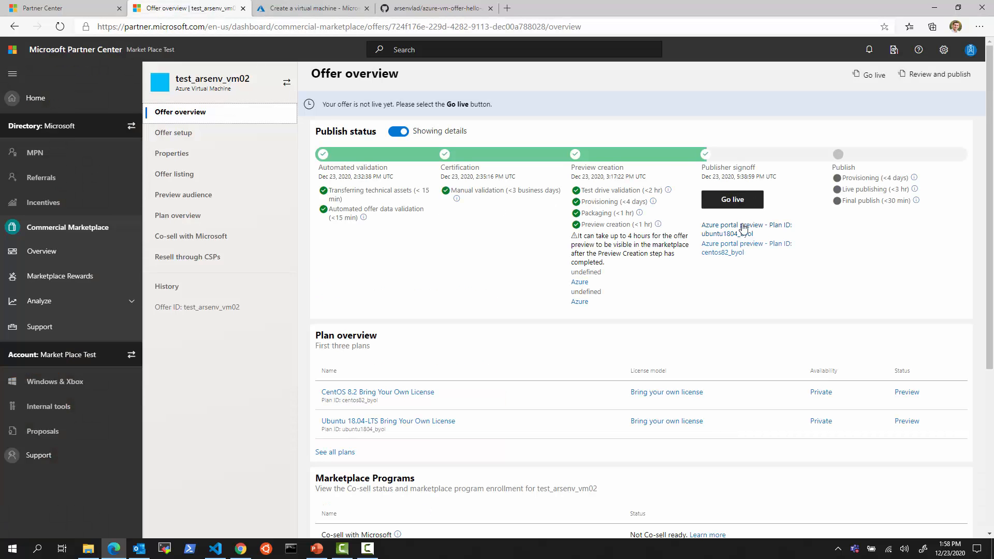
{"action": "double_click", "coordinate": [197, 307]}
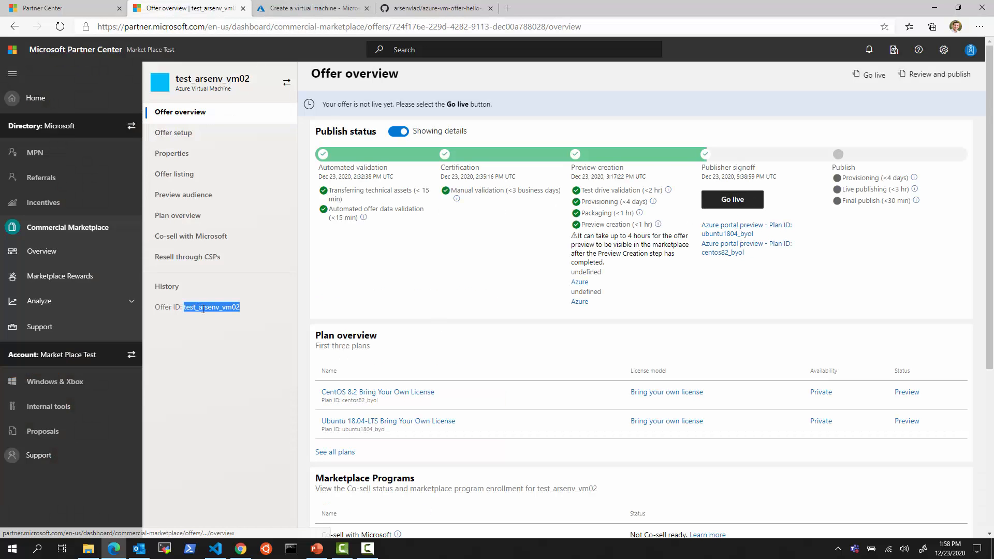
{"action": "left_click", "coordinate": [418, 10]}
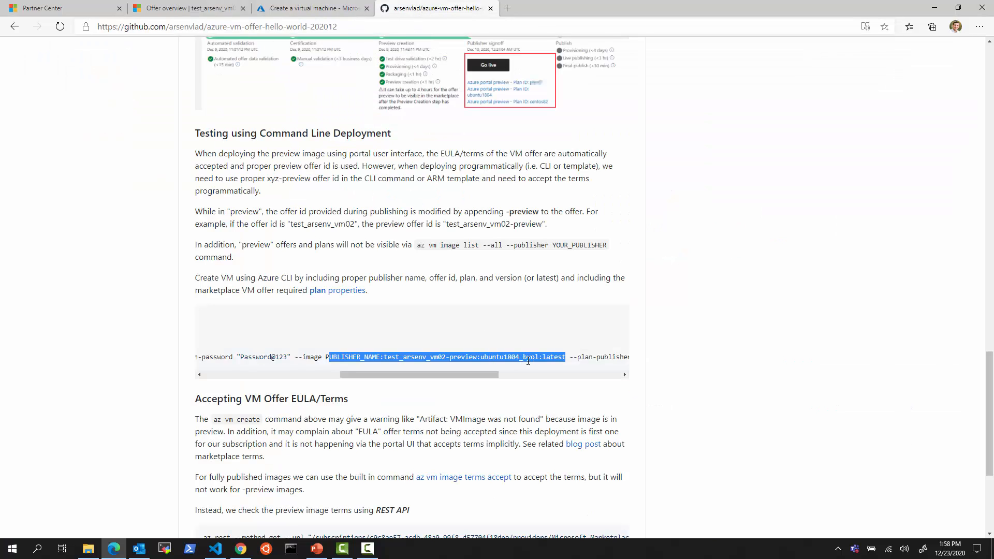
{"action": "left_click_drag", "start_coordinate": [473, 374], "coordinate": [563, 385]}
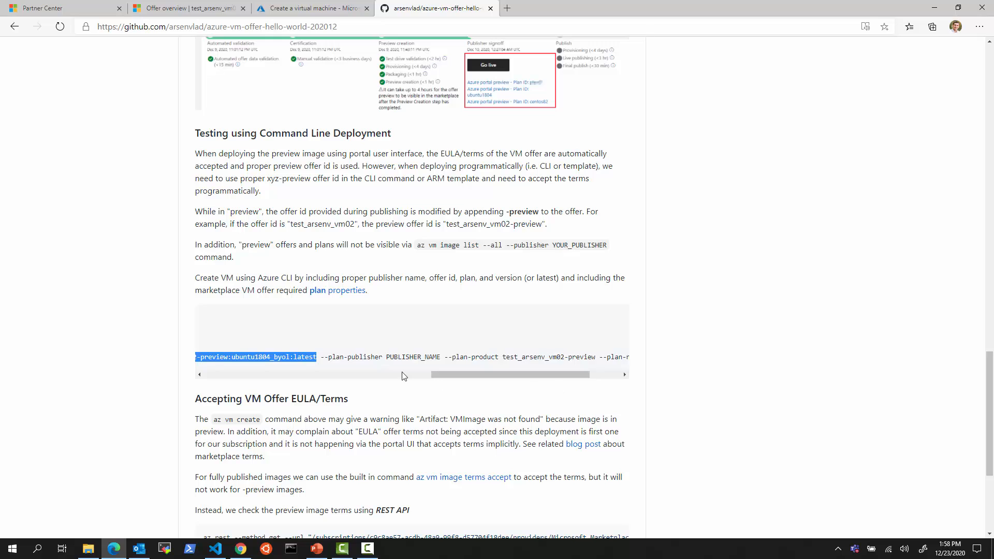
{"action": "left_click", "coordinate": [449, 399]}
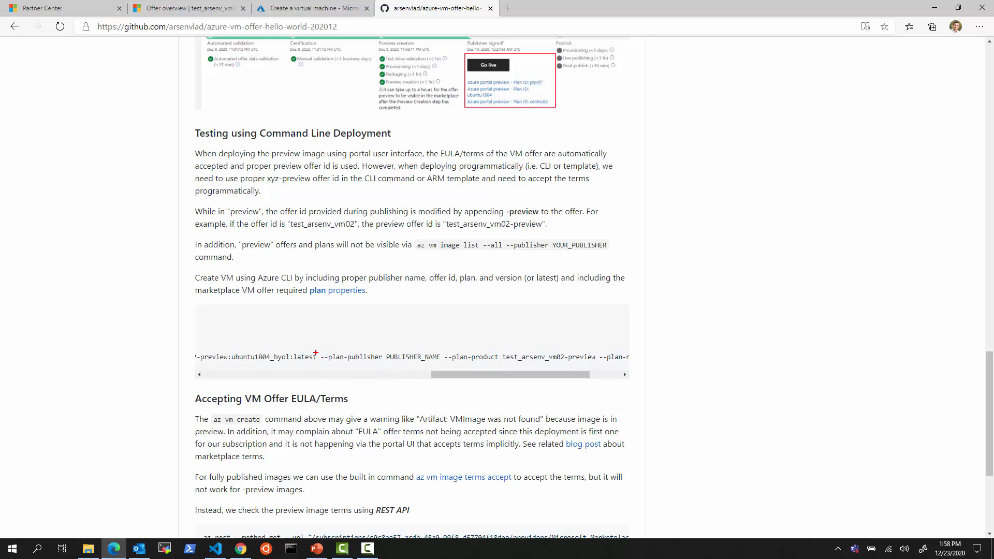
{"action": "mouse_move", "coordinate": [320, 351]}
{"action": "left_mouse_down"}
{"action": "mouse_move", "coordinate": [390, 365]}
{"action": "mouse_move", "coordinate": [564, 366]}
{"action": "left_mouse_up"}
{"action": "key", "text": "Escape"}
{"action": "scroll", "coordinate": [462, 370], "scroll_direction": "right", "scroll_amount": 2}
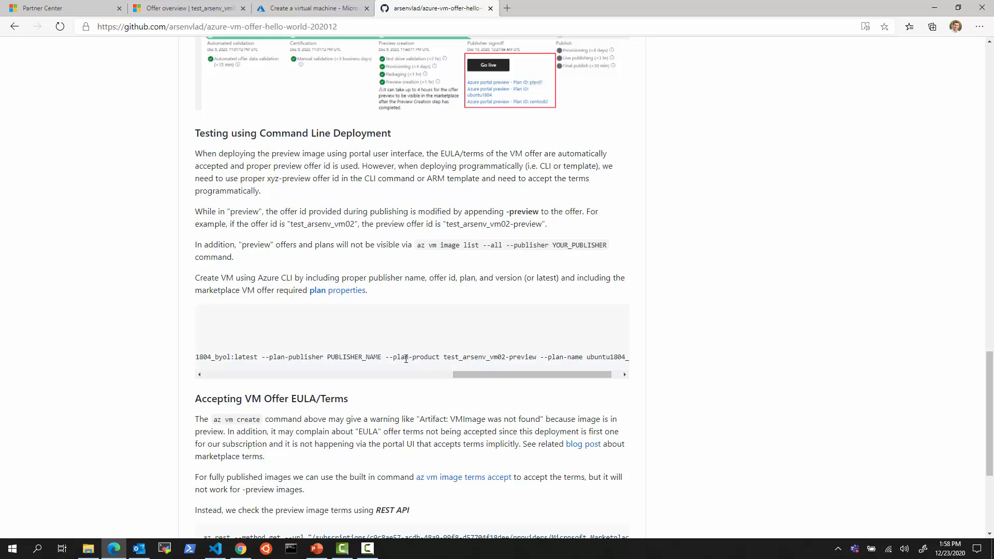
{"action": "left_click_drag", "start_coordinate": [535, 357], "coordinate": [445, 357]}
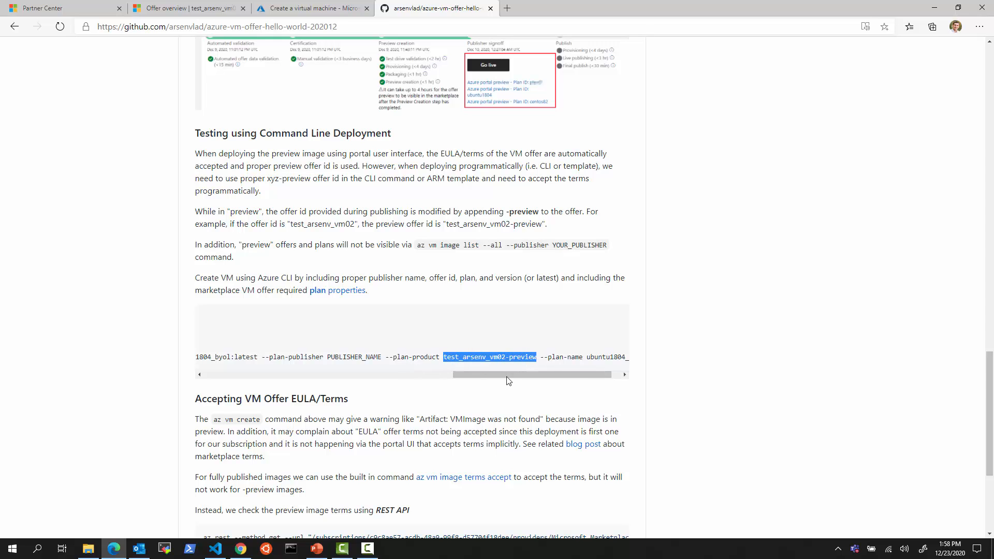
{"action": "scroll", "coordinate": [524, 375], "scroll_direction": "right", "scroll_amount": 1}
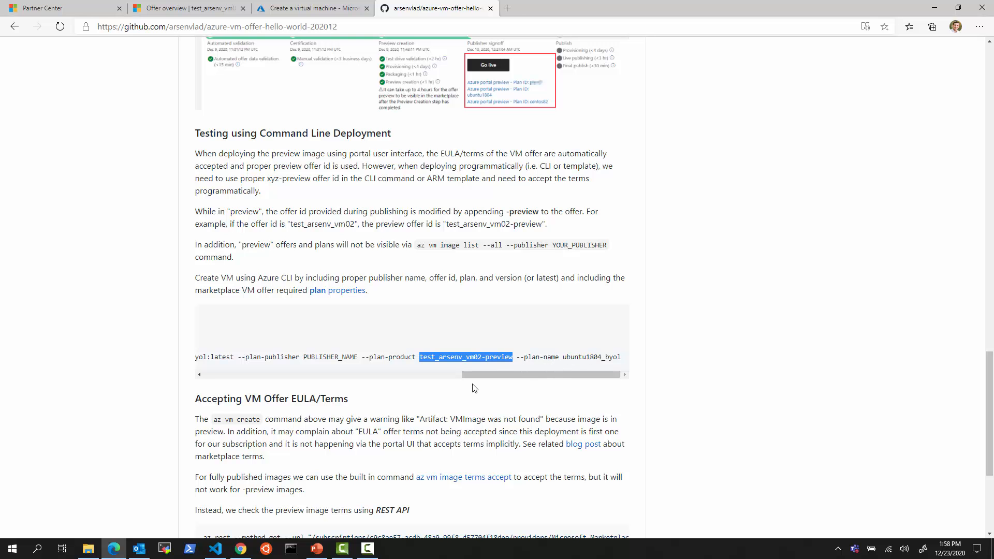
Run the README's az group create line to create resource group avtestvm300 in eastus2
{"action": "left_click", "coordinate": [215, 548]}
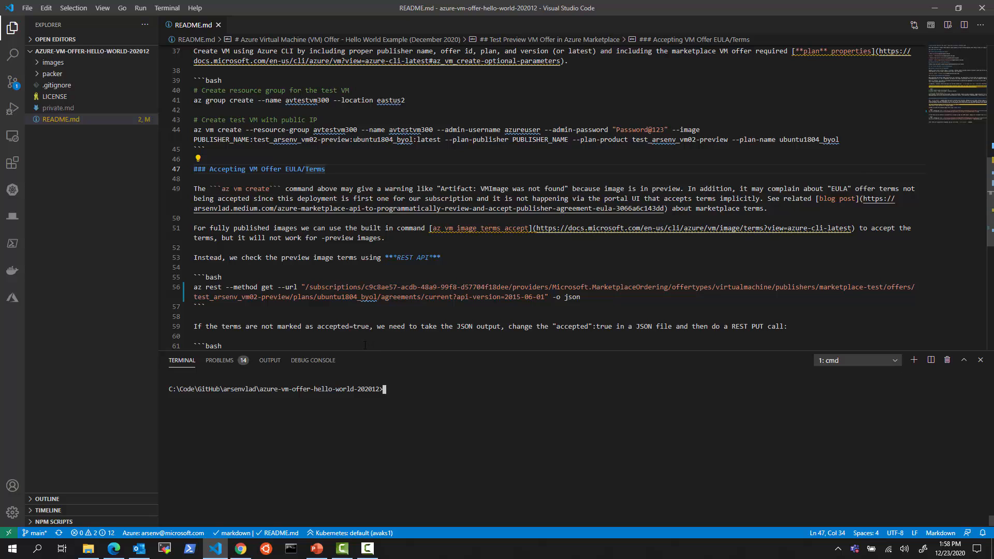
{"action": "scroll", "coordinate": [355, 307], "scroll_direction": "down", "scroll_amount": 3}
{"action": "scroll", "coordinate": [358, 303], "scroll_direction": "up", "scroll_amount": 3}
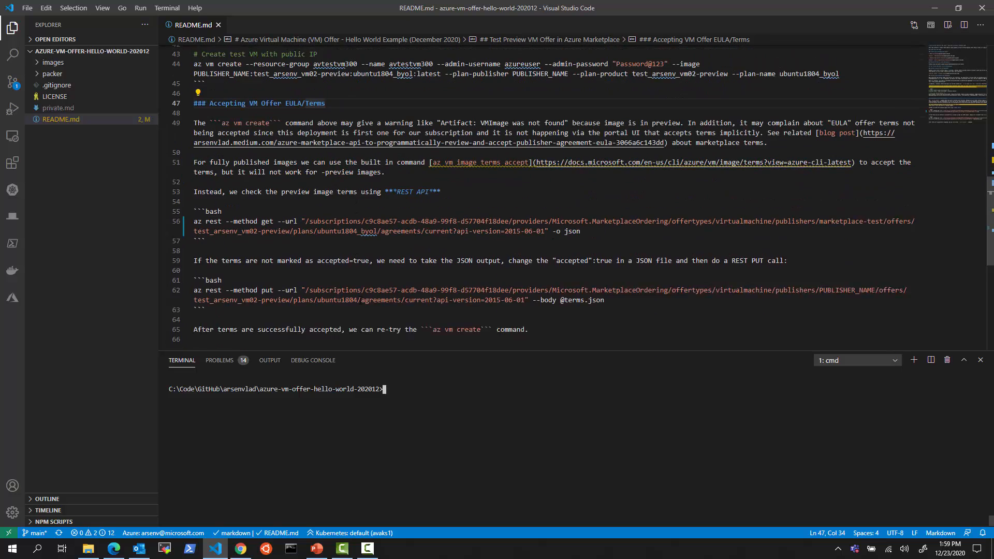
{"action": "scroll", "coordinate": [358, 301], "scroll_direction": "up", "scroll_amount": 2}
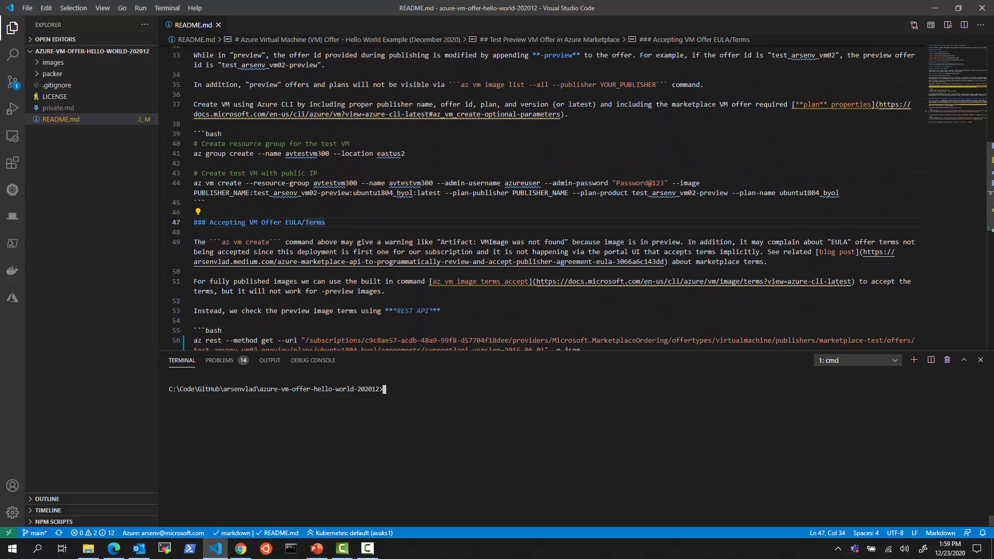
{"action": "left_click", "coordinate": [317, 153]}
{"action": "key", "text": "ctrl+Return"}
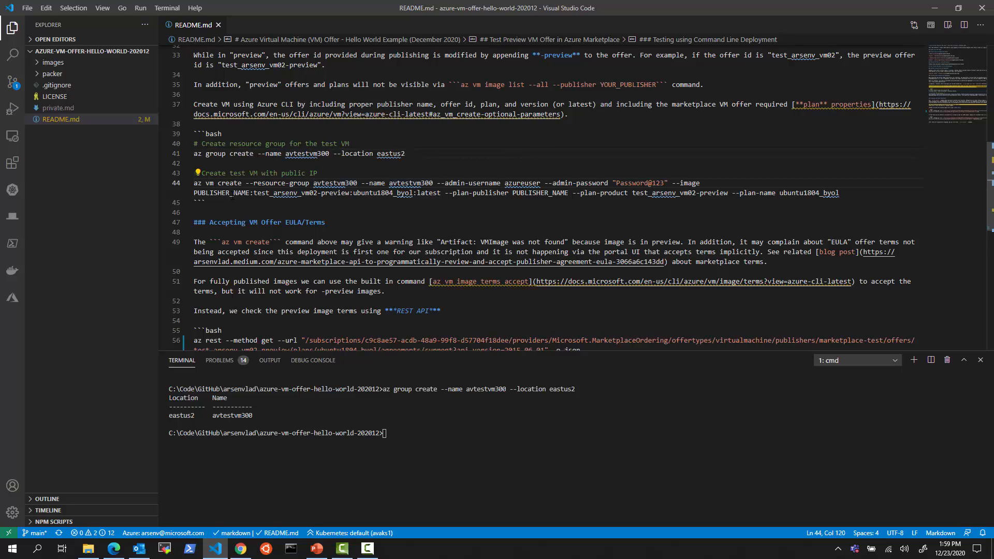
Replace both PUBLISHER_NAME placeholders with marketplace-test and run the az vm create command
{"action": "double_click", "coordinate": [238, 194]}
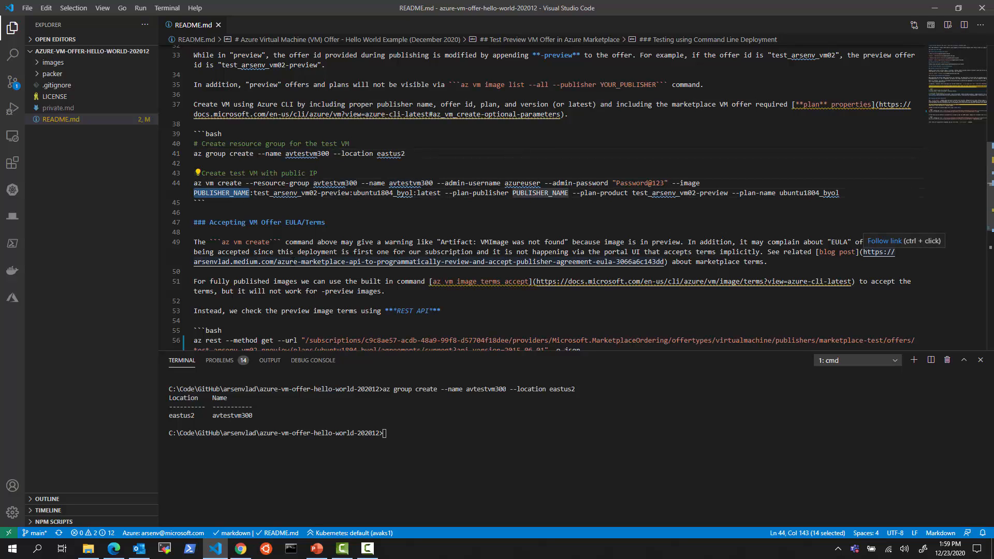
{"action": "type", "text": "marketplace-"}
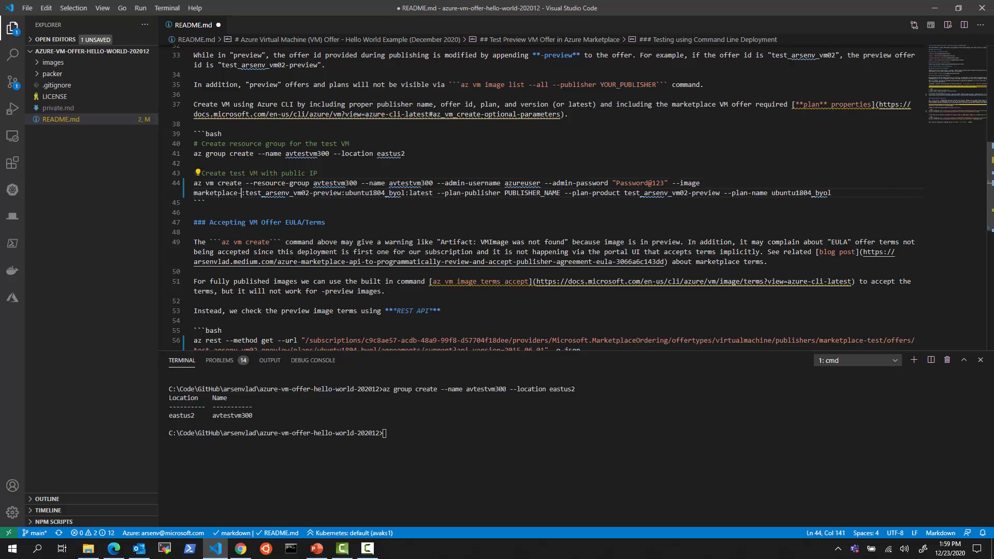
{"action": "type", "text": "test"}
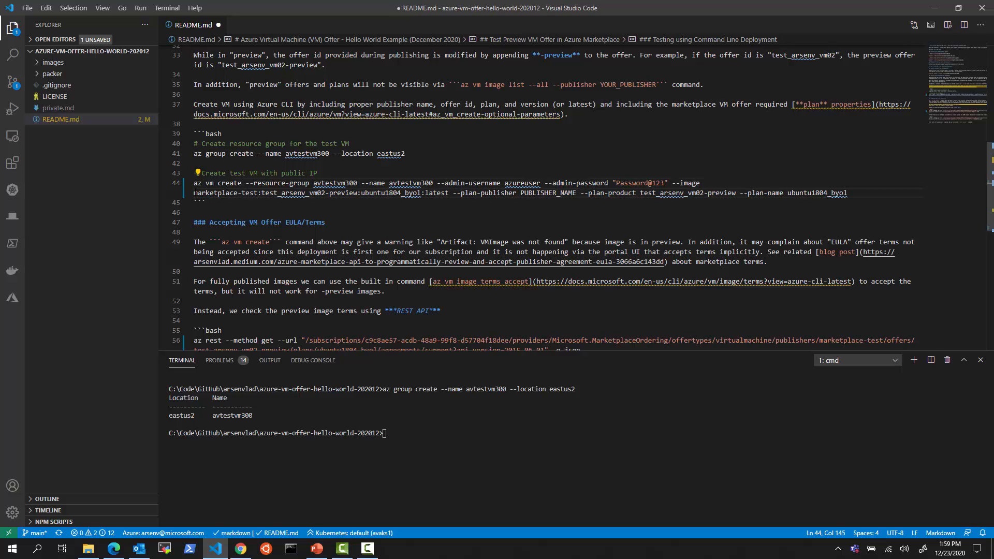
{"action": "key", "text": "shift+Home"}
{"action": "key", "text": "ctrl+c"}
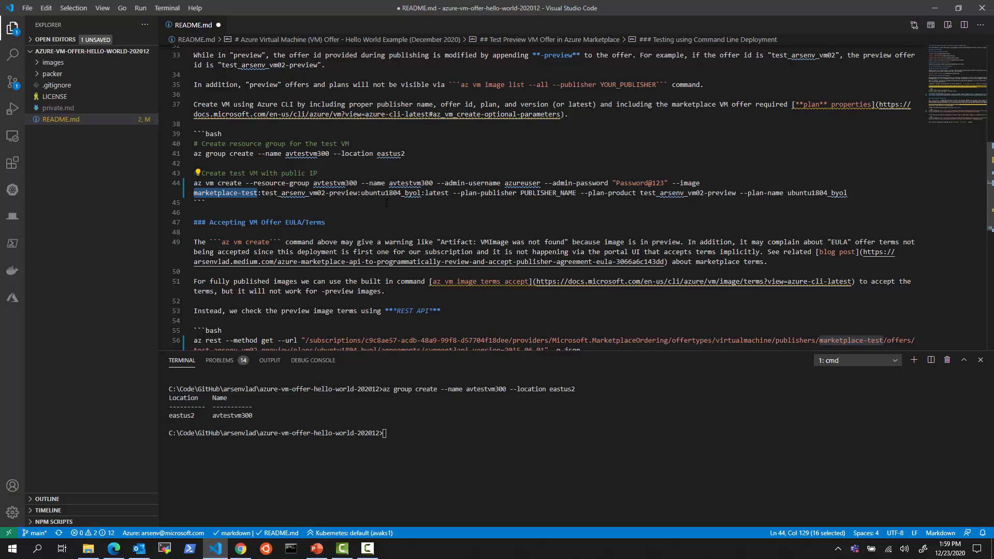
{"action": "left_click_drag", "start_coordinate": [521, 193], "coordinate": [572, 193]}
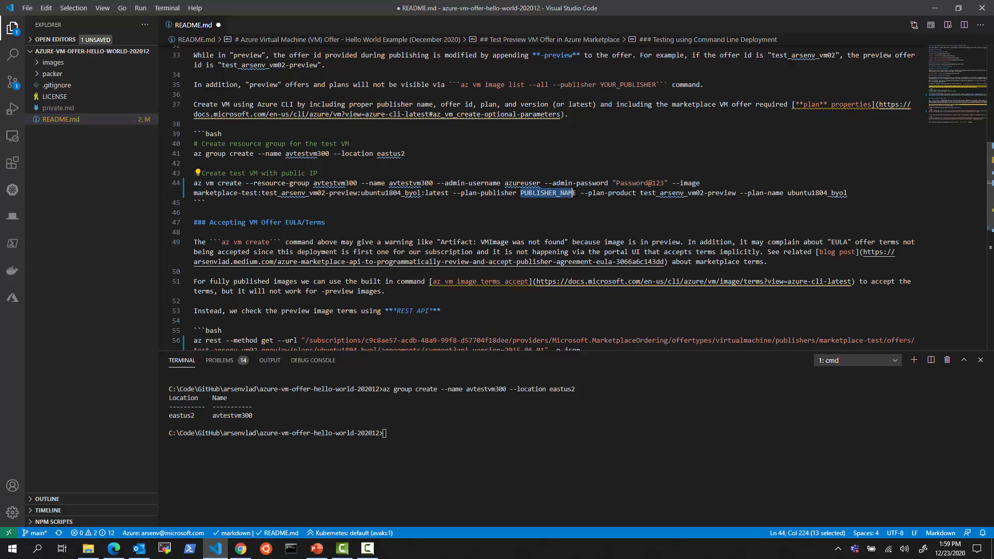
{"action": "key", "text": "ctrl+v"}
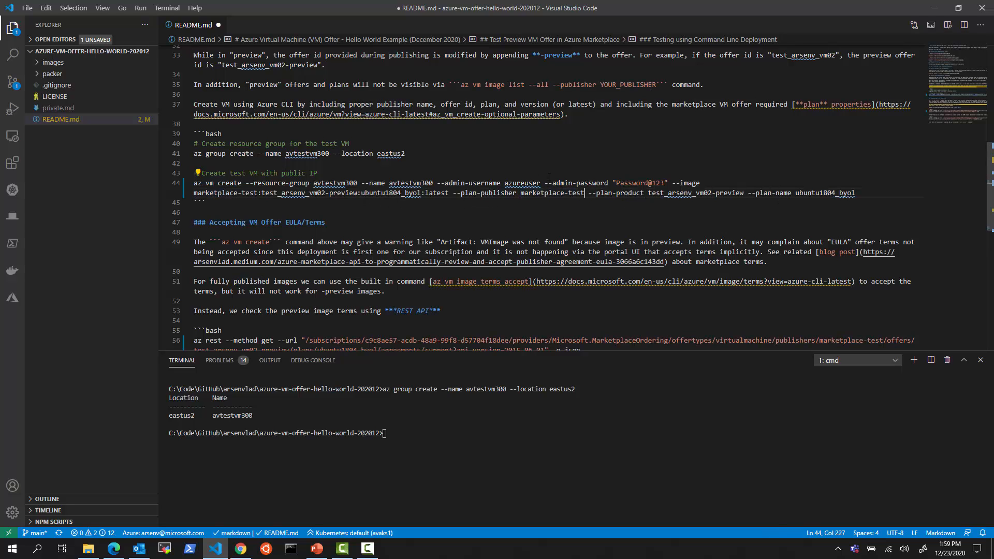
{"action": "left_click", "coordinate": [524, 183]}
{"action": "key", "text": "F8"}
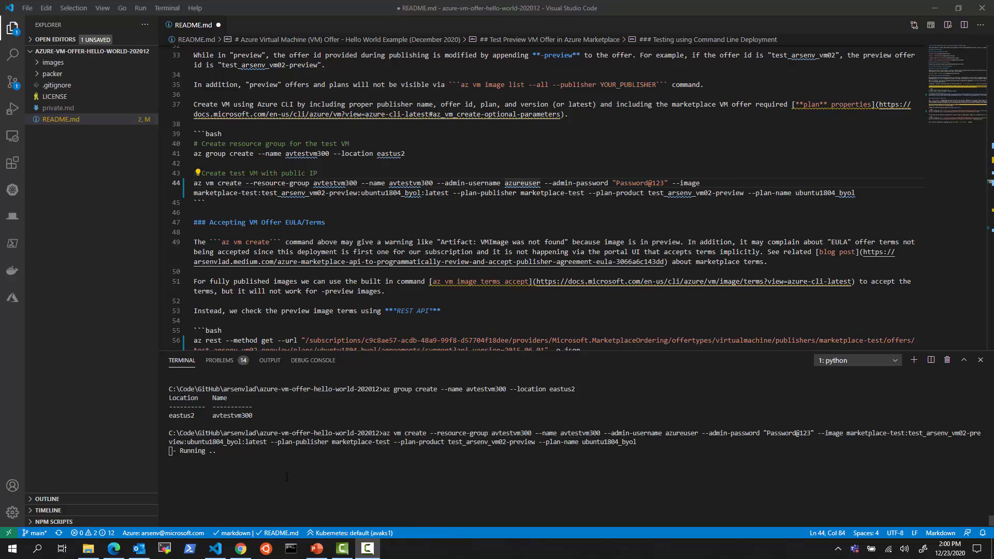
Open the vm_deploy deployment of resource group avtestvm300 through its Deploying link
{"action": "left_click", "coordinate": [113, 553]}
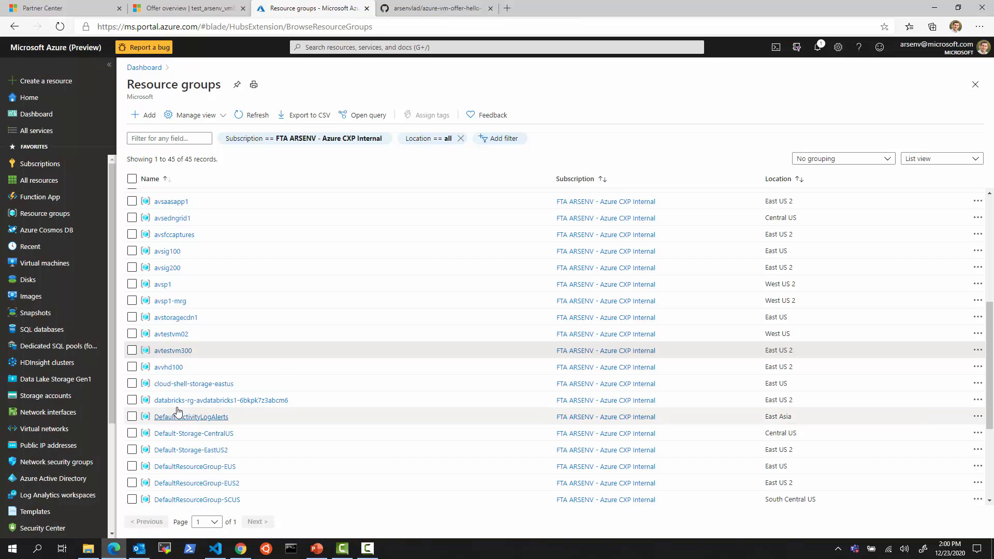
{"action": "left_click", "coordinate": [173, 351]}
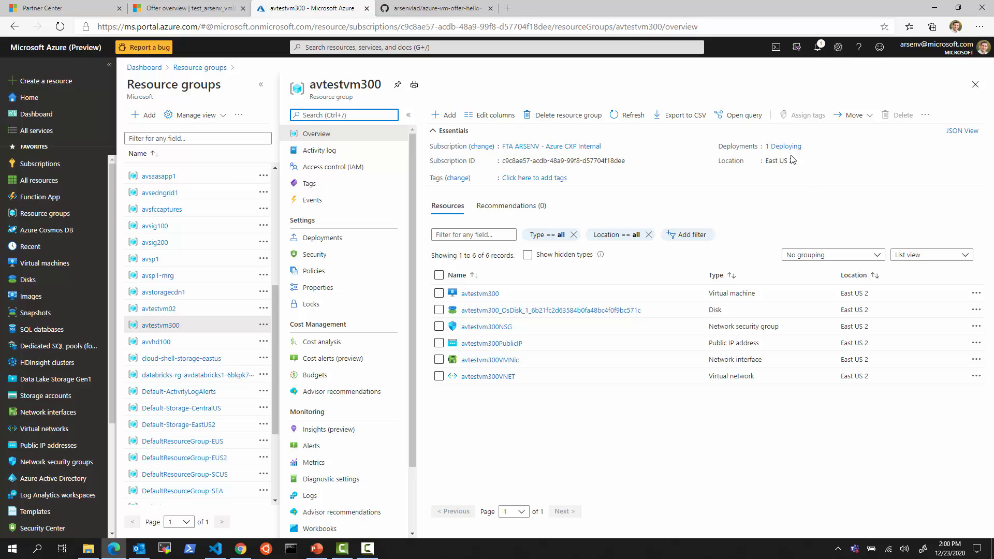
{"action": "left_click_drag", "start_coordinate": [757, 135], "coordinate": [823, 154]}
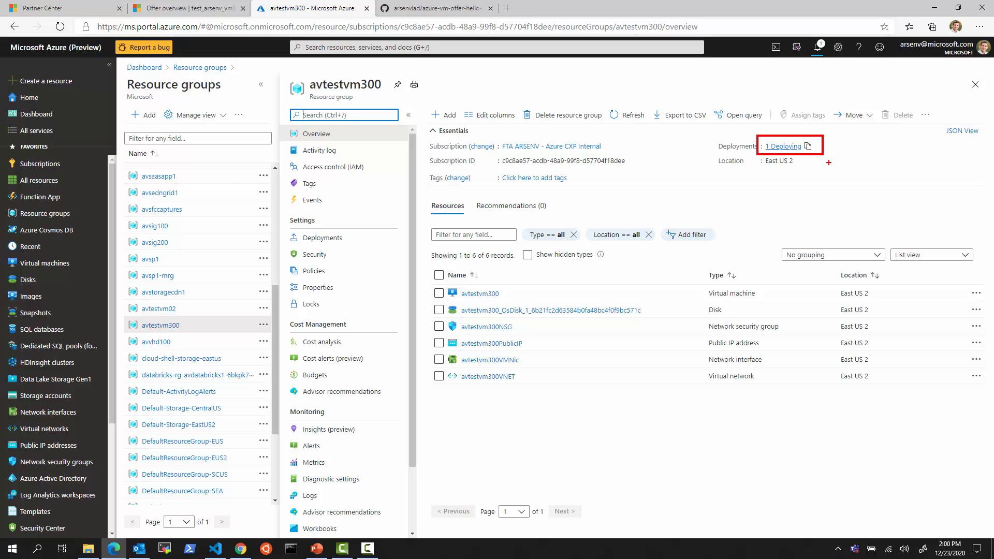
{"action": "key", "text": "Escape"}
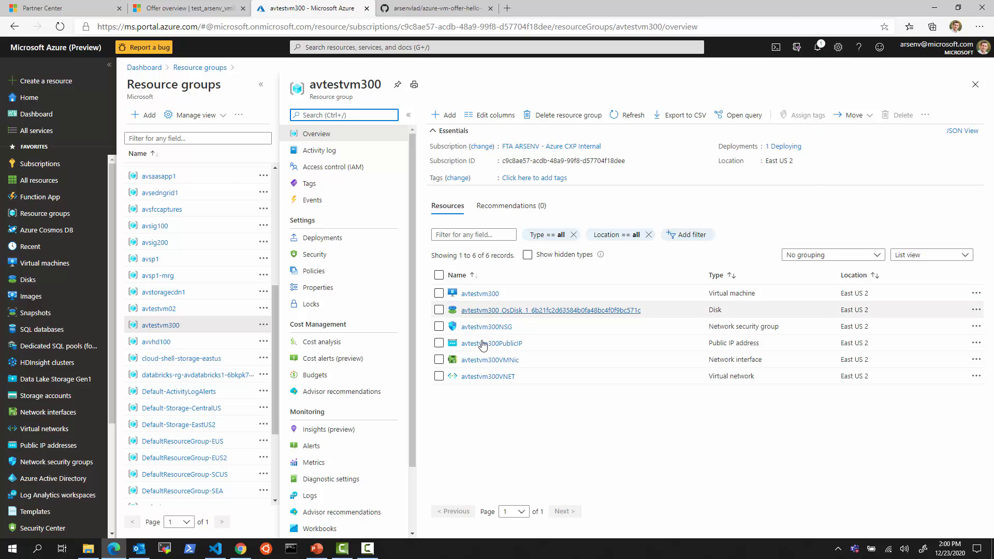
{"action": "left_click", "coordinate": [790, 151]}
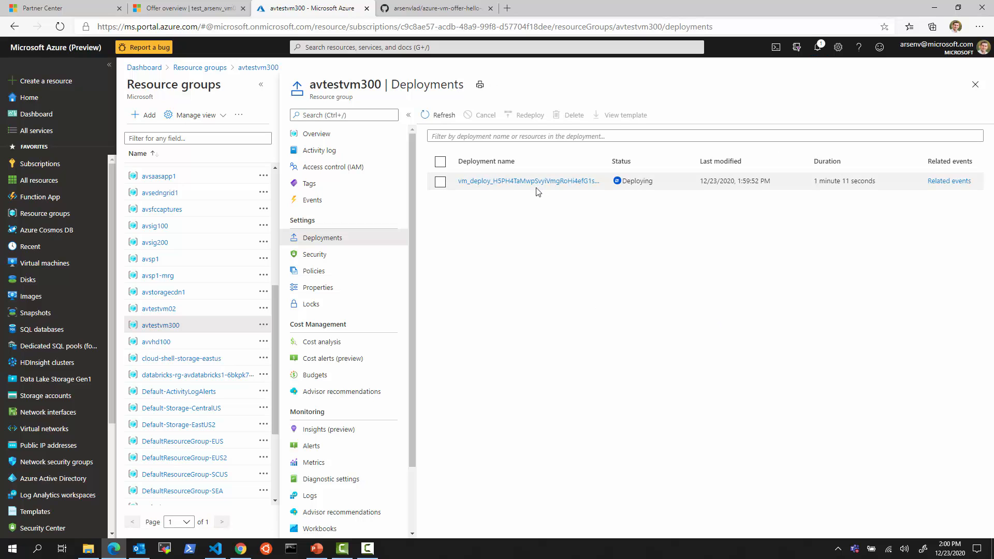
{"action": "left_click", "coordinate": [499, 182]}
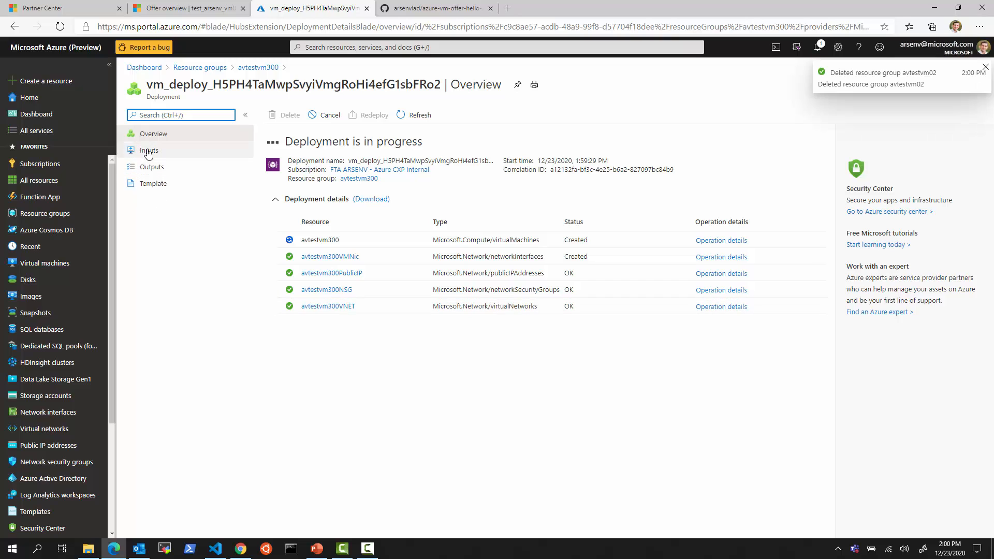
{"action": "left_click", "coordinate": [153, 183]}
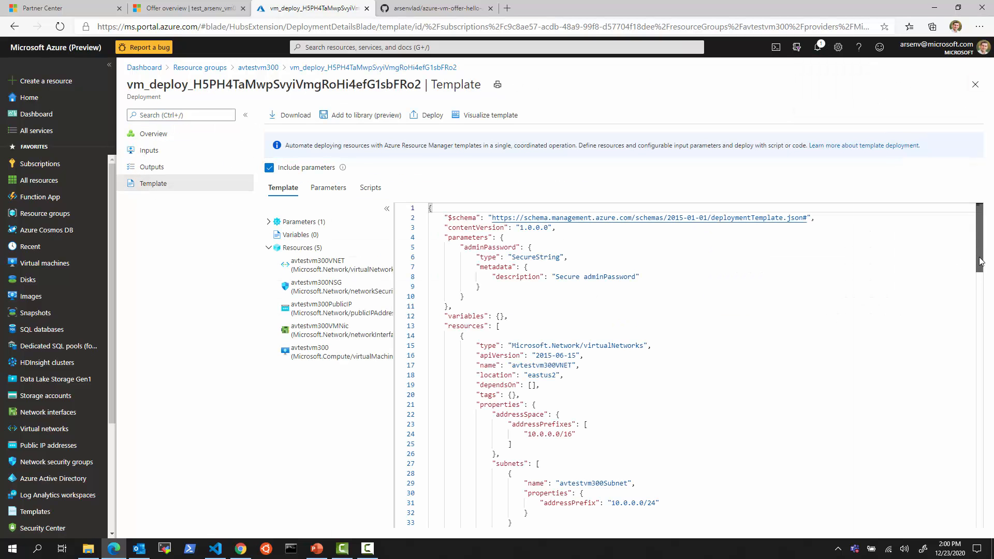
{"action": "left_click_drag", "start_coordinate": [980, 262], "coordinate": [993, 468]}
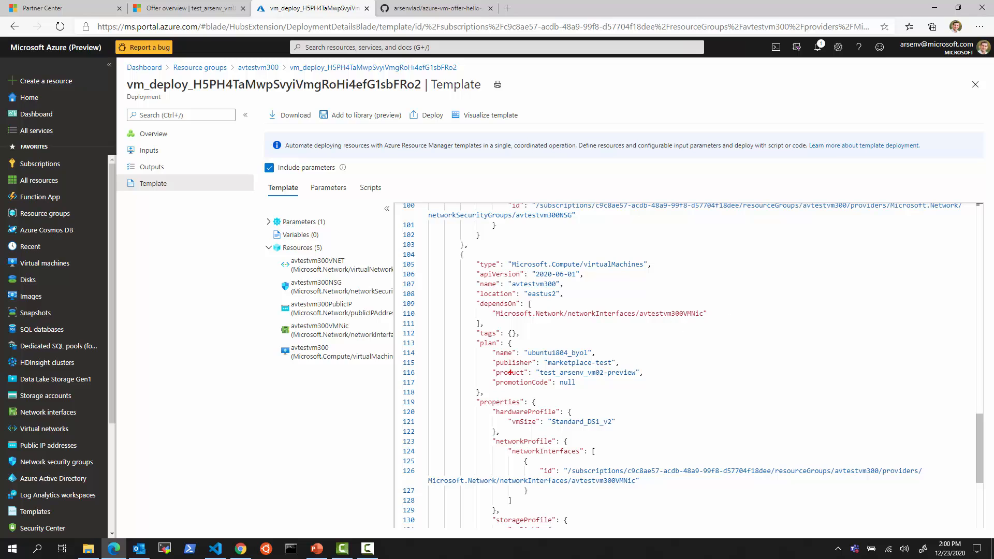
{"action": "mouse_move", "coordinate": [474, 342]}
{"action": "left_mouse_down"}
{"action": "mouse_move", "coordinate": [526, 344]}
{"action": "mouse_move", "coordinate": [650, 388]}
{"action": "mouse_move", "coordinate": [654, 399]}
{"action": "left_mouse_up"}
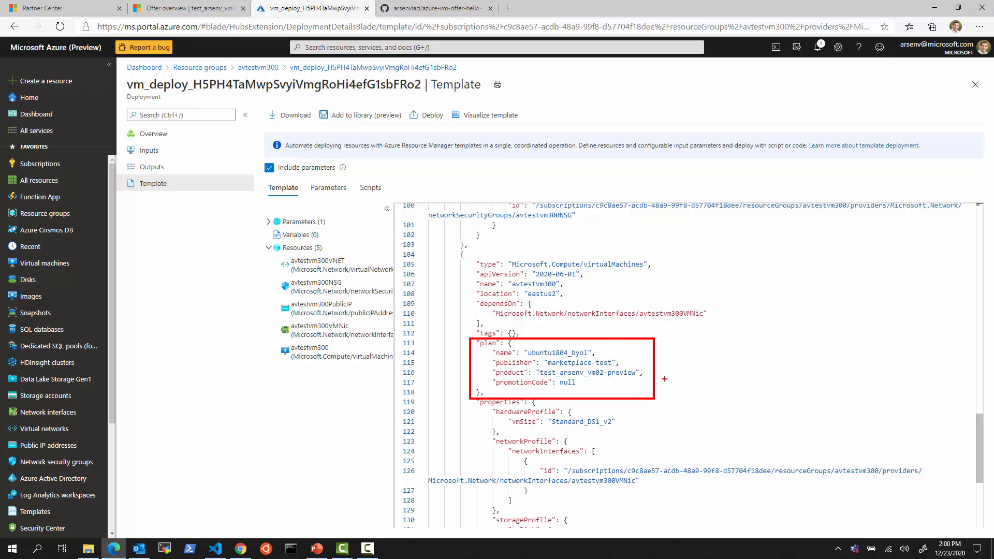
{"action": "key", "text": "Escape"}
{"action": "scroll", "coordinate": [802, 352], "scroll_direction": "down", "scroll_amount": 5}
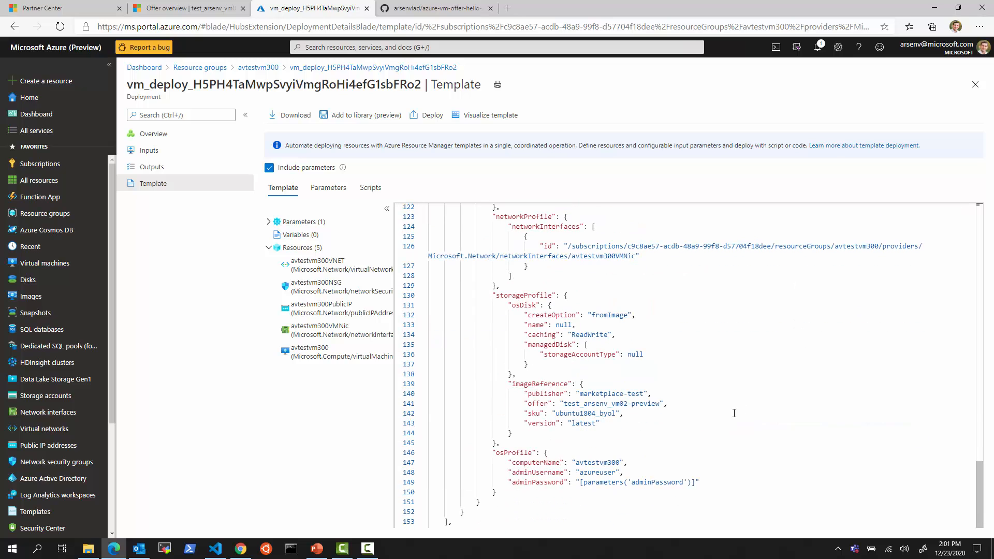
{"action": "mouse_move", "coordinate": [503, 379]}
{"action": "left_mouse_down"}
{"action": "mouse_move", "coordinate": [575, 386]}
{"action": "mouse_move", "coordinate": [679, 439]}
{"action": "left_mouse_up"}
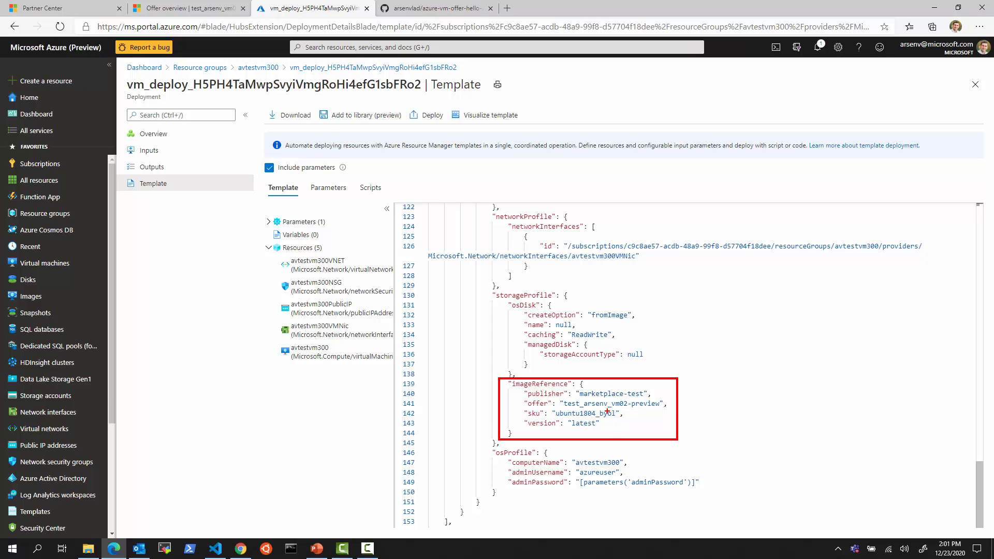
{"action": "key", "text": "Escape"}
{"action": "scroll", "coordinate": [603, 351], "scroll_direction": "up", "scroll_amount": 6}
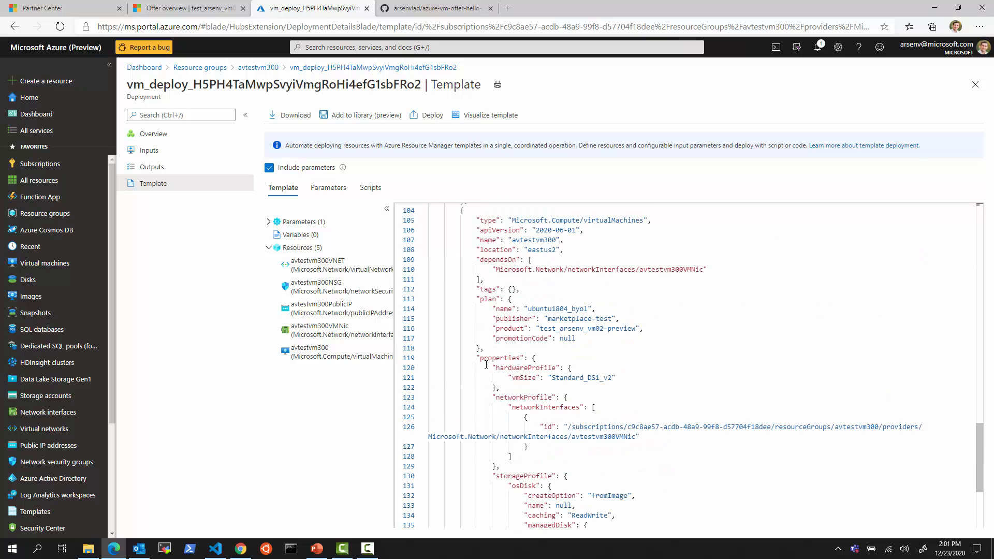
{"action": "left_click_drag", "start_coordinate": [472, 358], "coordinate": [537, 358]}
{"action": "scroll", "coordinate": [673, 383], "scroll_direction": "up", "scroll_amount": 2}
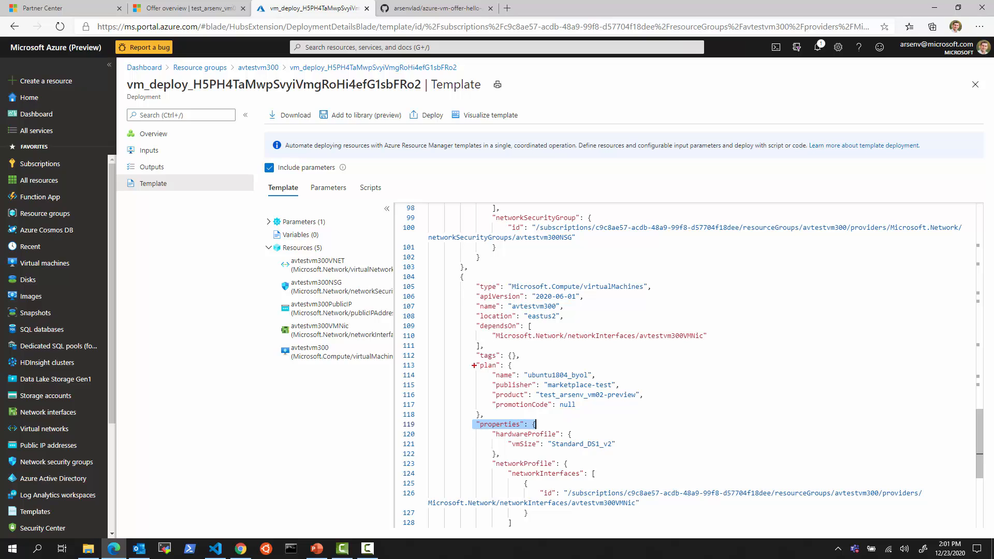
{"action": "left_click_drag", "start_coordinate": [474, 365], "coordinate": [663, 425]}
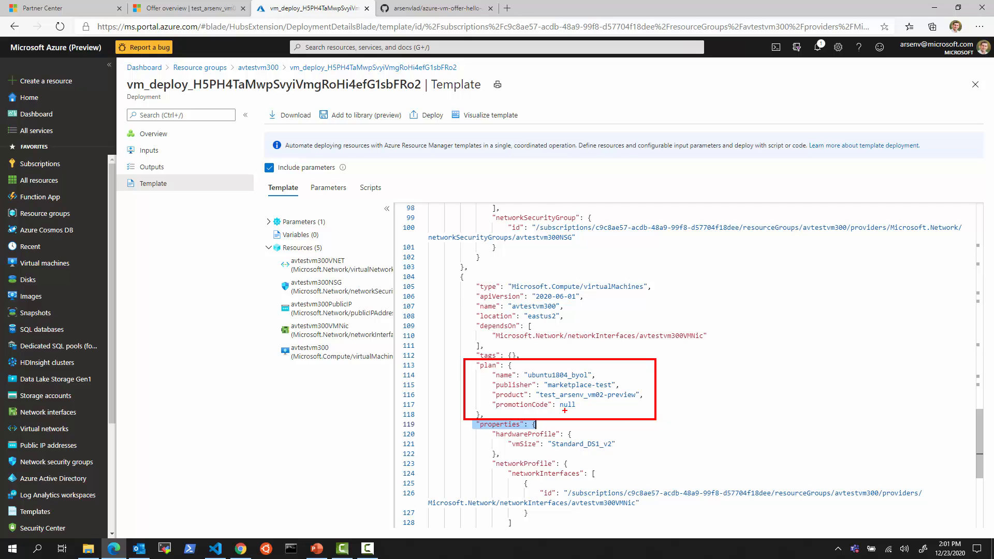
{"action": "key", "text": "Escape"}
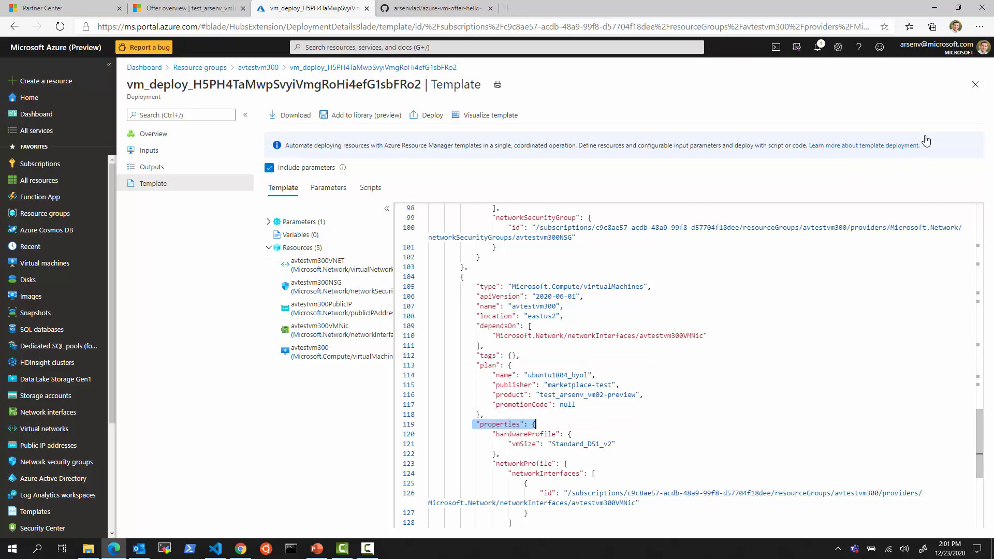
Open the avtestvm300 VM page and check its marketplace-test publisher, preview offer and ubuntu1804_byol plan
{"action": "left_click", "coordinate": [975, 84]}
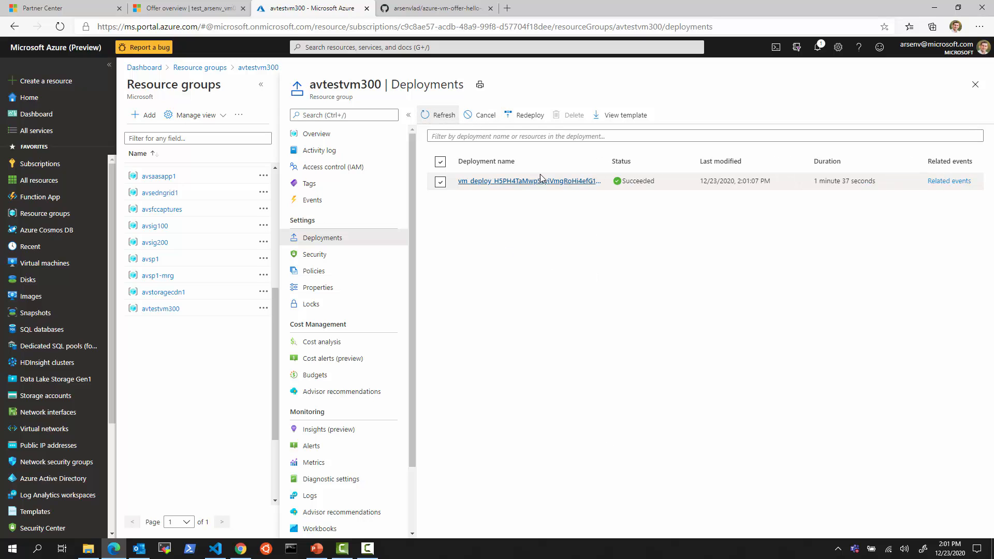
{"action": "left_click", "coordinate": [549, 187]}
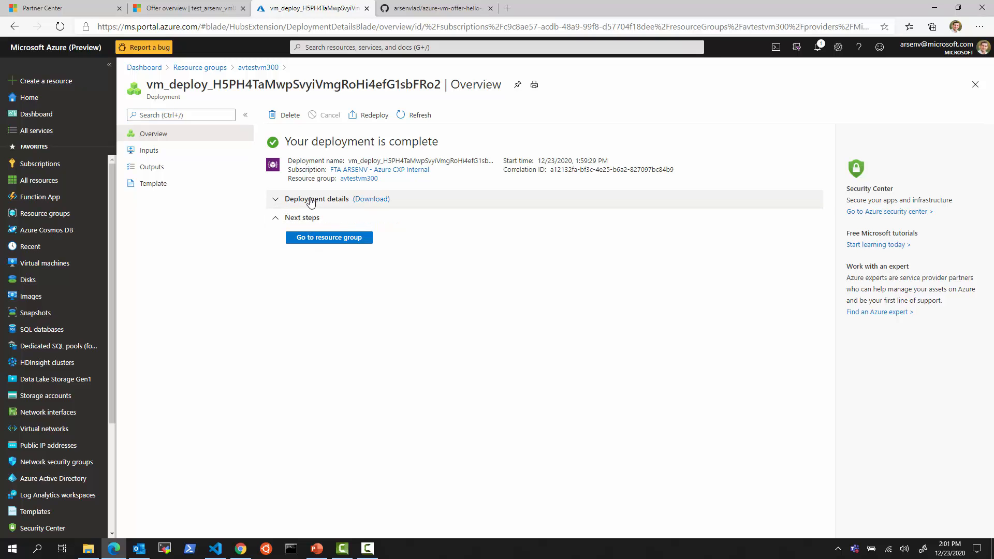
{"action": "left_click", "coordinate": [277, 201]}
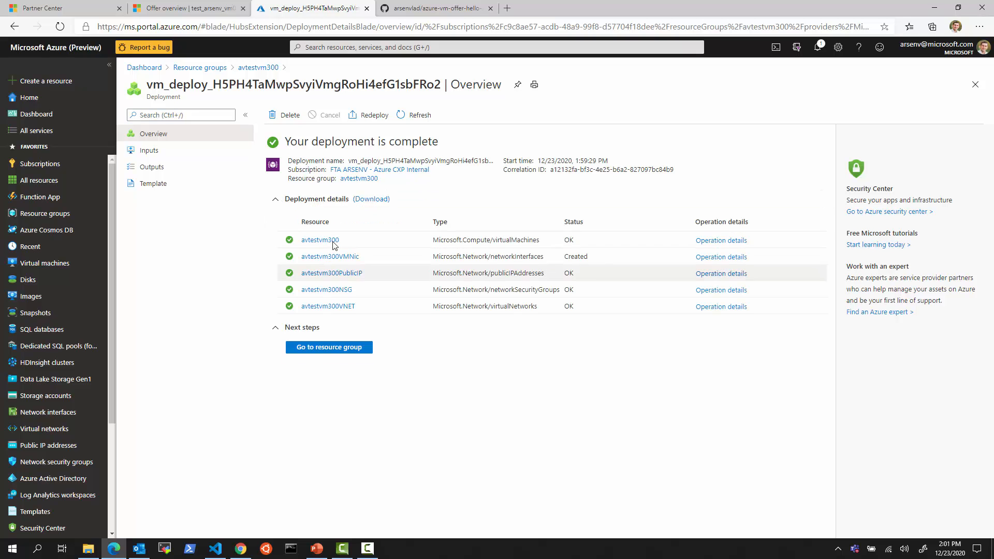
{"action": "left_click", "coordinate": [325, 239]}
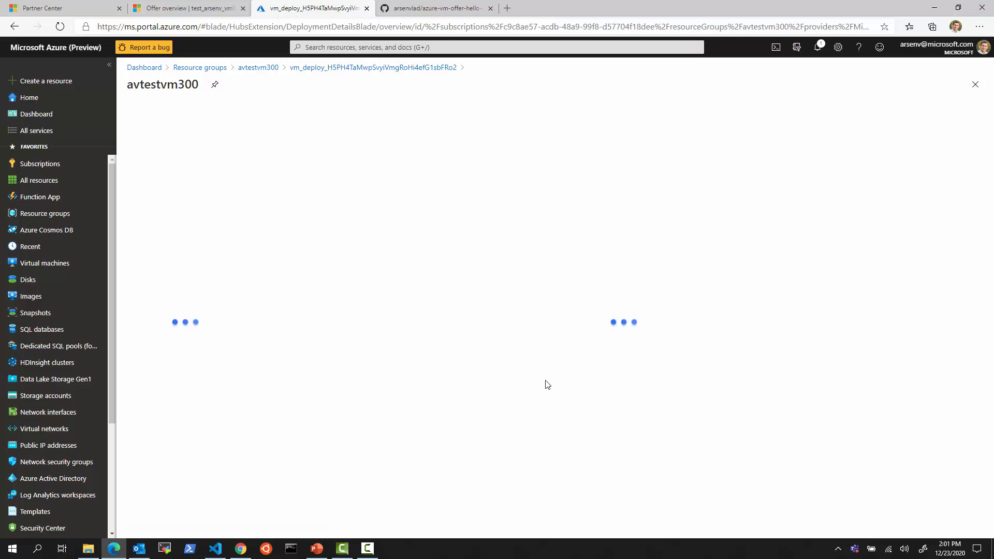
{"action": "left_click", "coordinate": [361, 147]}
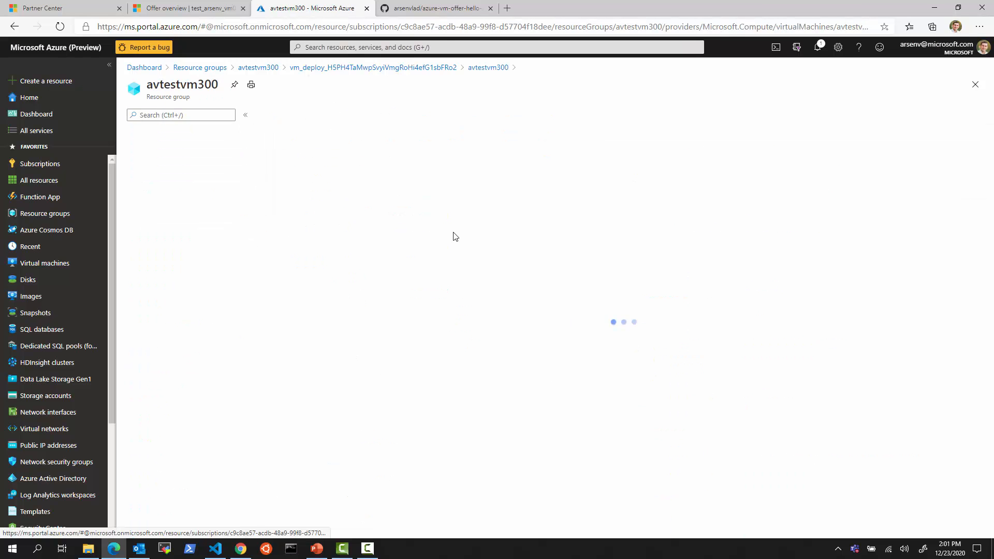
{"action": "left_click", "coordinate": [318, 294]}
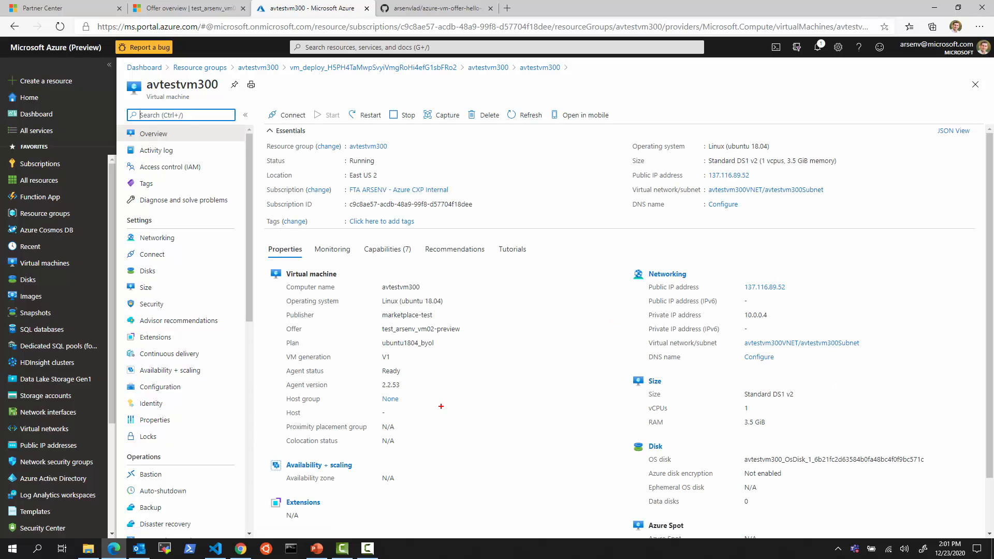
{"action": "left_click_drag", "start_coordinate": [281, 305], "coordinate": [471, 351]}
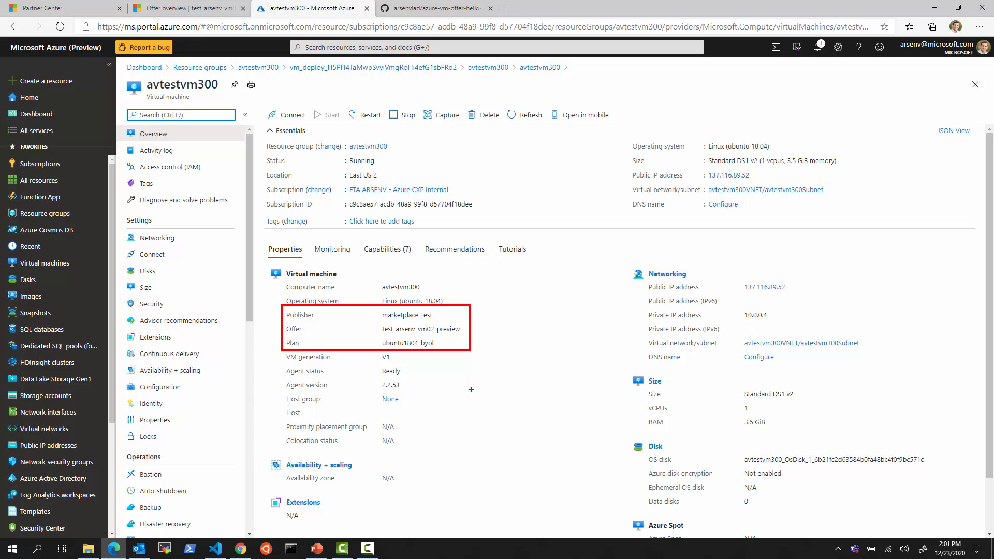
{"action": "key", "text": "Escape"}
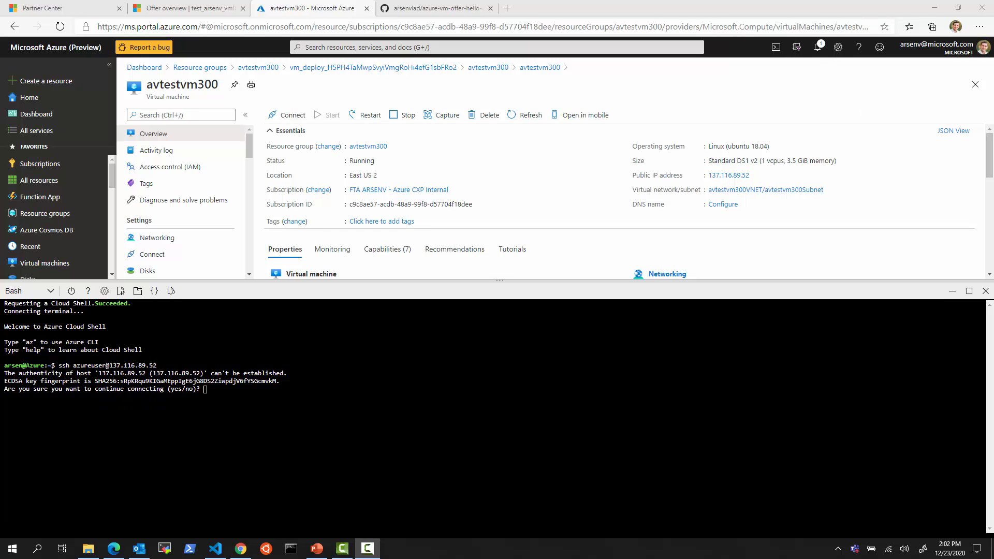
{"action": "type", "text": "yes"}
{"action": "key", "text": "Return"}
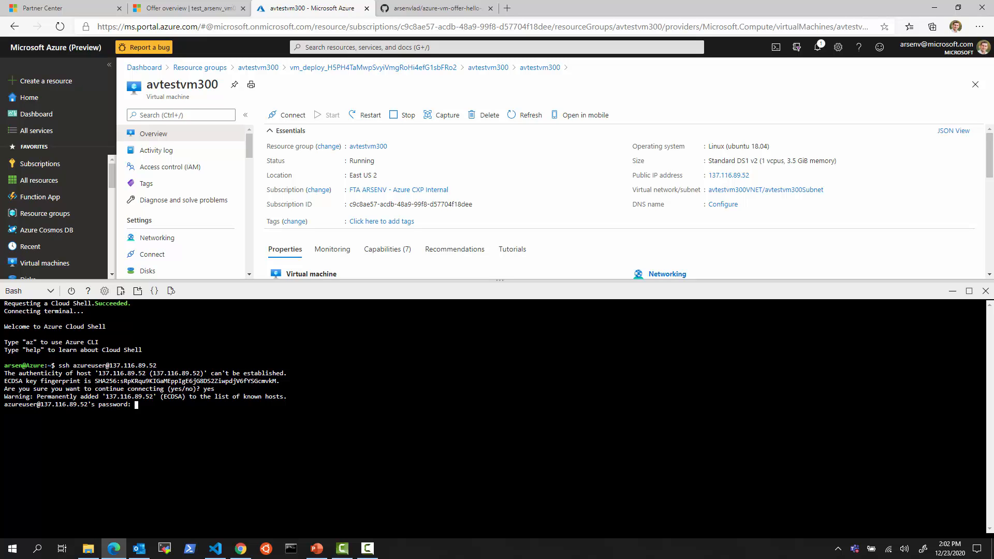
{"action": "key", "text": "Return"}
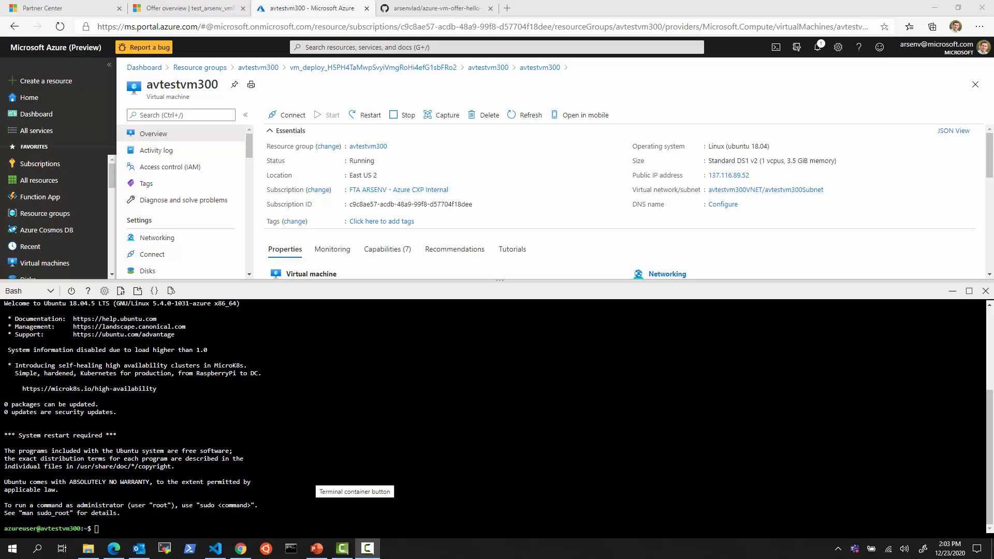
{"action": "scroll", "coordinate": [331, 466], "scroll_direction": "up", "scroll_amount": 5}
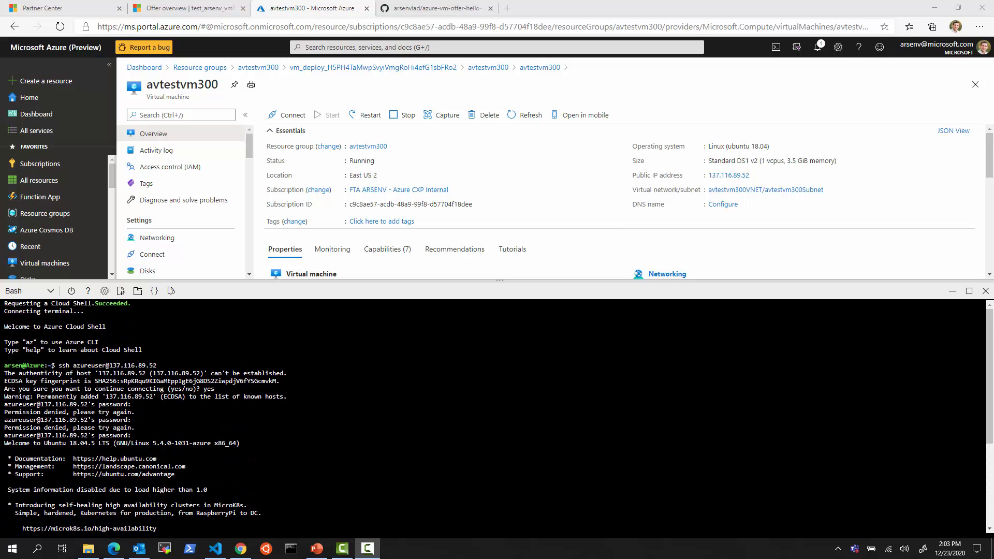
{"action": "scroll", "coordinate": [497, 414], "scroll_direction": "down", "scroll_amount": 5}
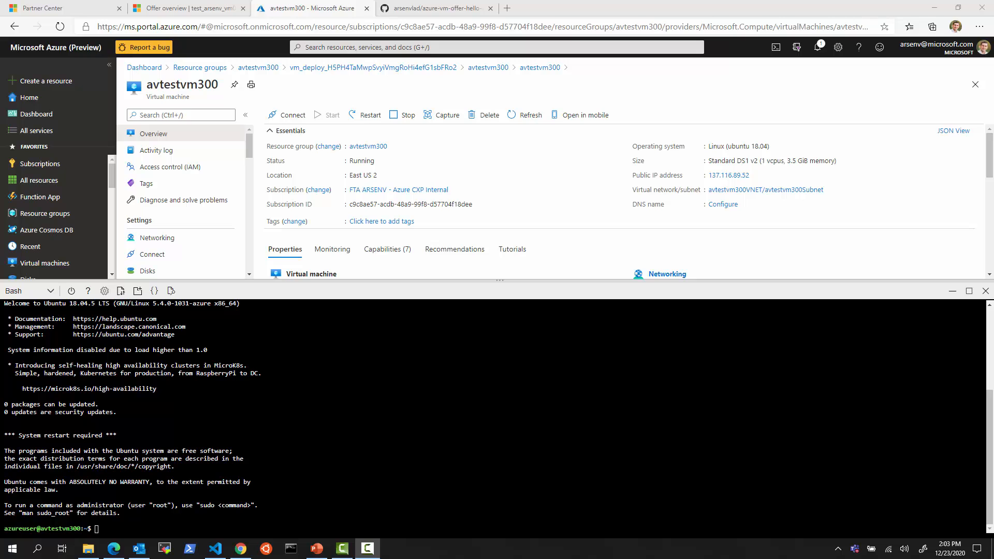
{"action": "type", "text": "ls "}
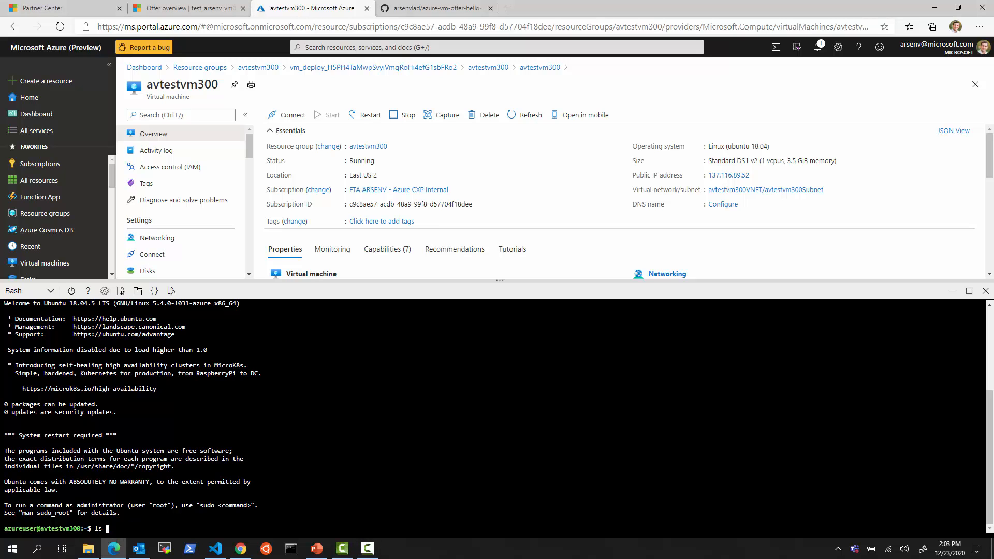
{"action": "type", "text": "/-l /"}
{"action": "key", "text": "Return"}
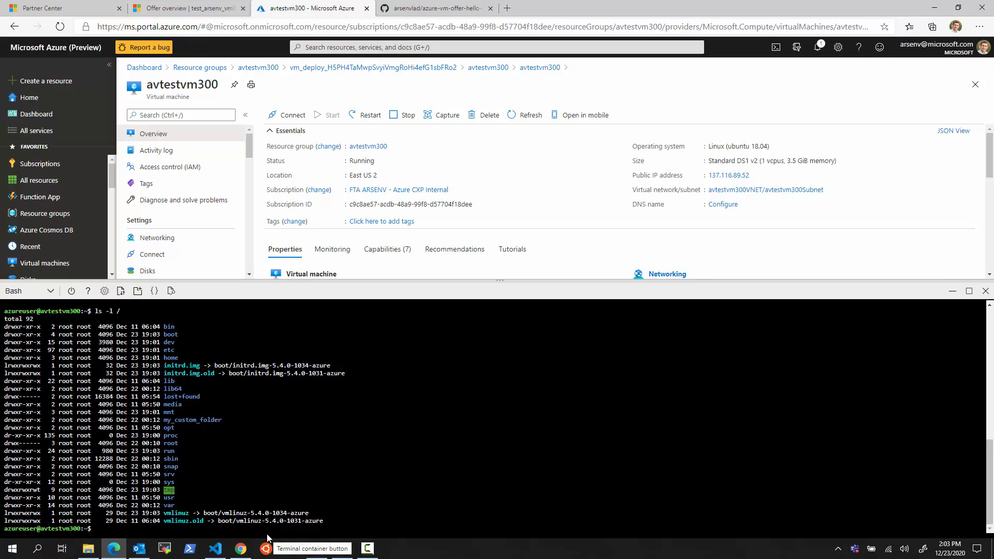
{"action": "double_click", "coordinate": [182, 420]}
{"action": "left_click", "coordinate": [182, 421]}
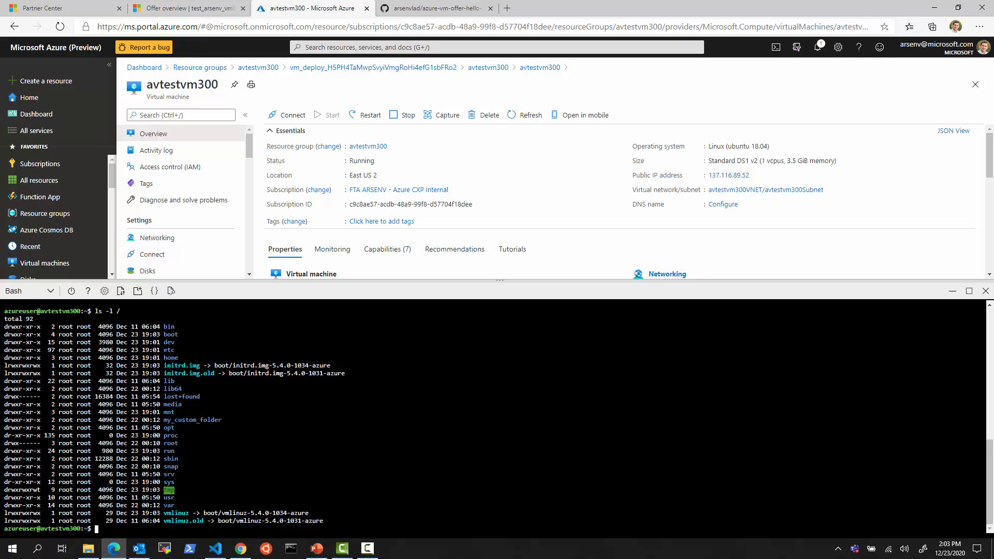
{"action": "type", "text": "curl http://localhost"}
{"action": "key", "text": "Return"}
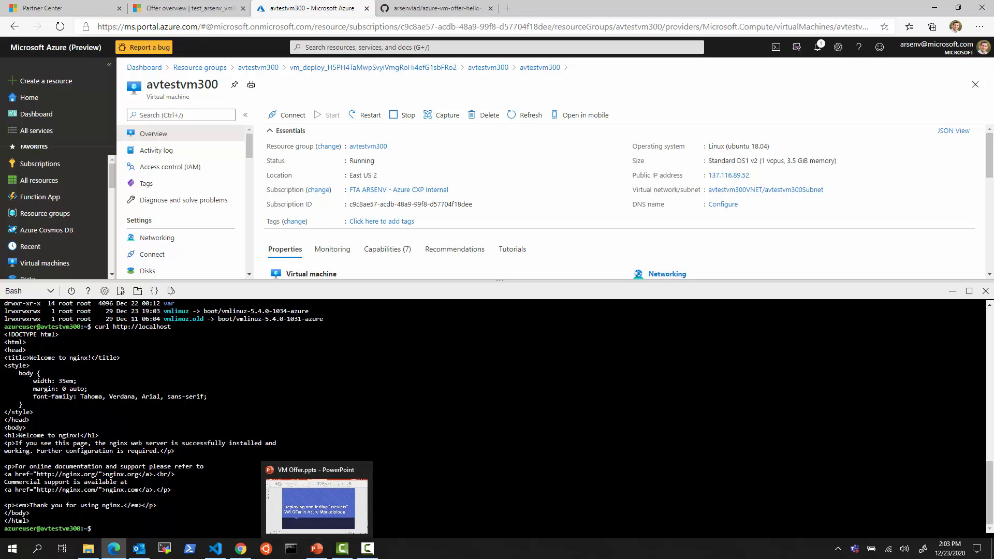
{"action": "left_click", "coordinate": [986, 291]}
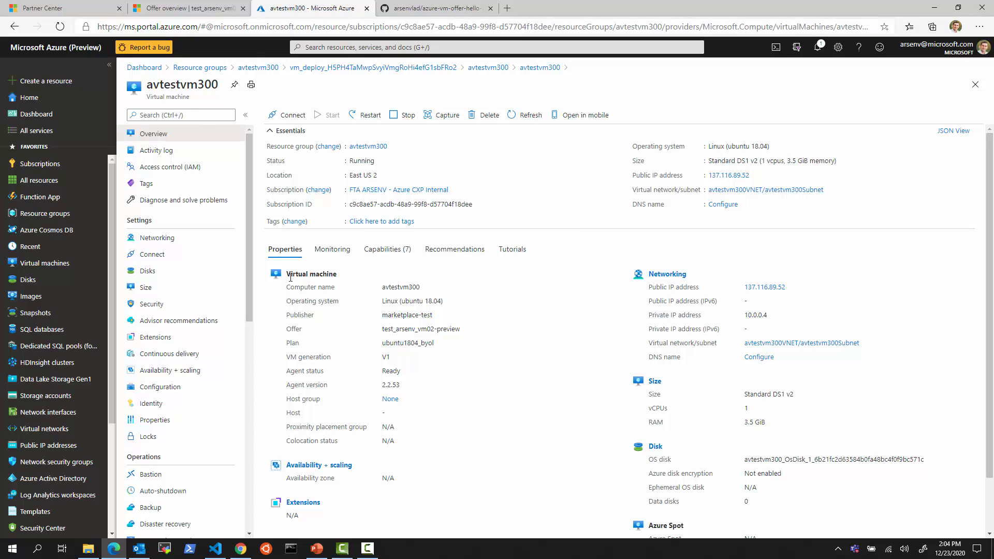
Scroll the GitHub README down to 'Accepting VM Offer EULA/Terms', then return to Visual Studio Code
{"action": "left_click", "coordinate": [418, 12]}
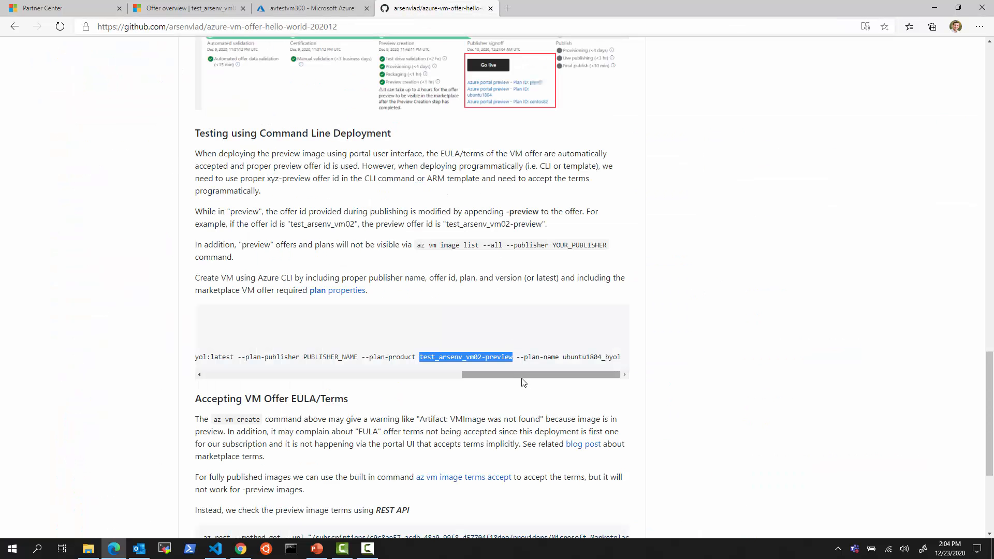
{"action": "left_click", "coordinate": [584, 317]}
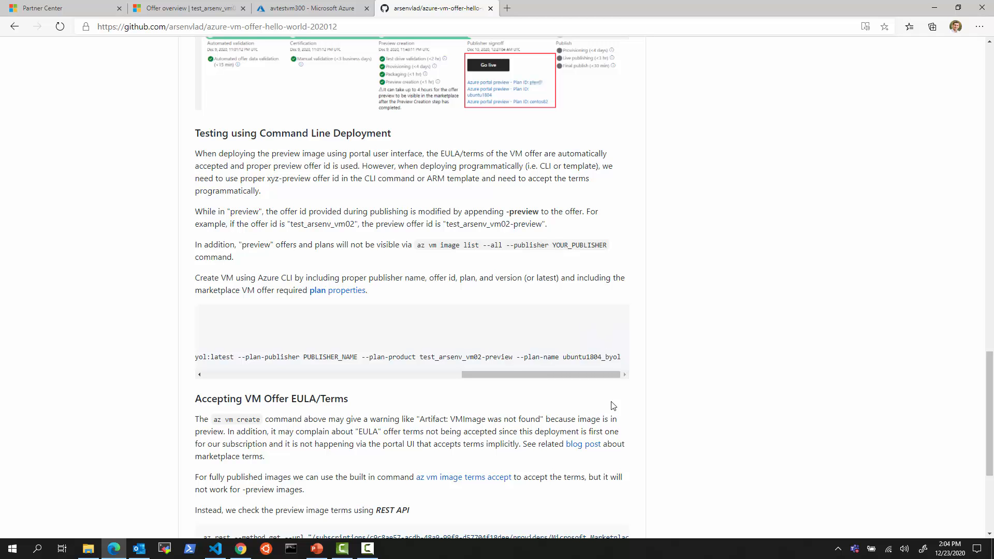
{"action": "scroll", "coordinate": [616, 415], "scroll_direction": "down", "scroll_amount": 3}
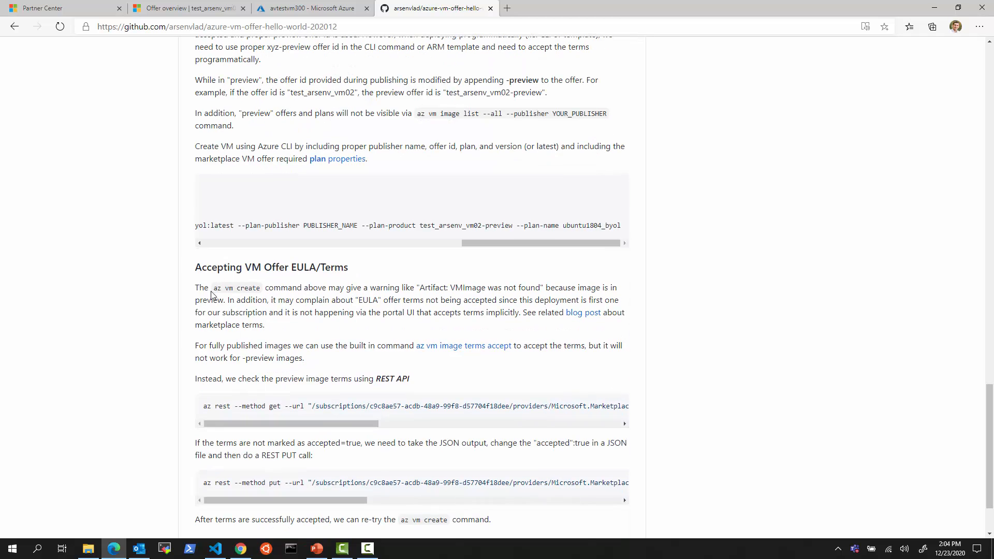
{"action": "scroll", "coordinate": [403, 435], "scroll_direction": "down", "scroll_amount": 1}
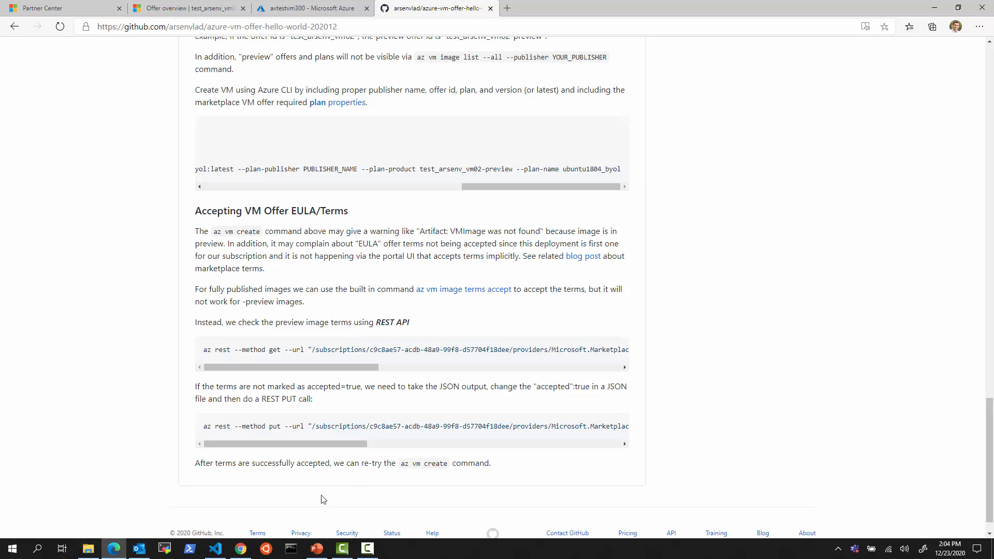
{"action": "left_click", "coordinate": [215, 548]}
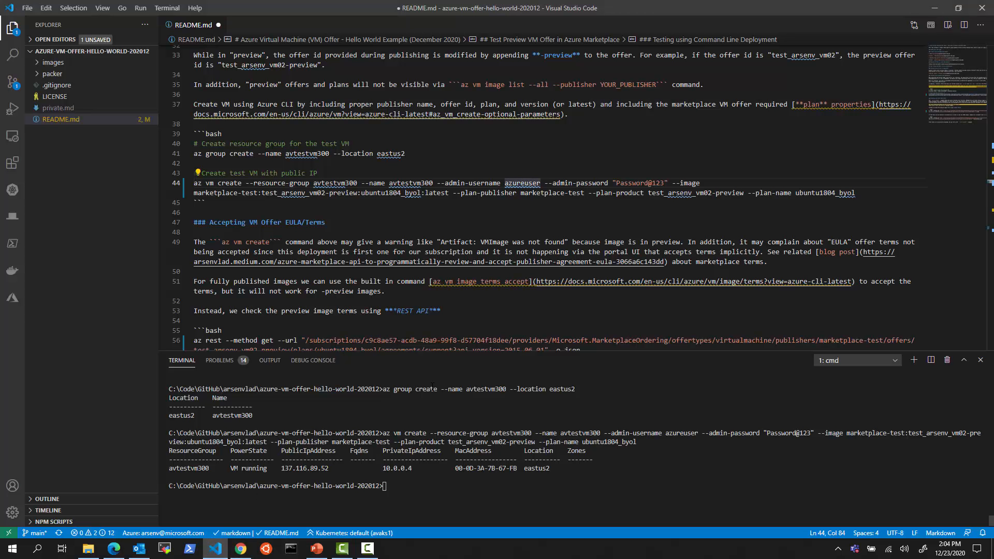
Clear the terminal and run line 56's az rest command to check the preview offer's terms
{"action": "left_click", "coordinate": [455, 486]}
{"action": "type", "text": "clear"}
{"action": "key", "text": "Return"}
{"action": "type", "text": "cls"}
{"action": "key", "text": "Return"}
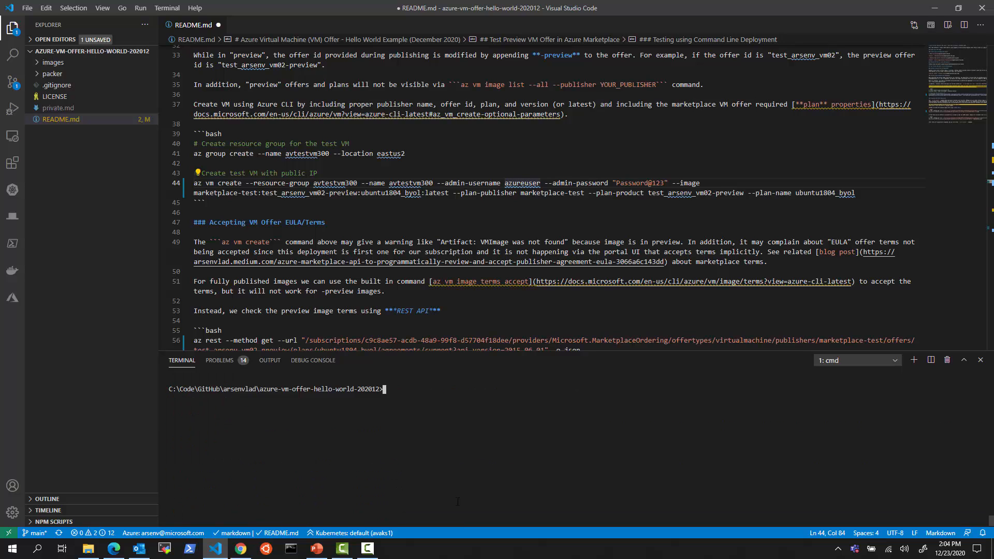
{"action": "scroll", "coordinate": [515, 317], "scroll_direction": "down", "scroll_amount": 3}
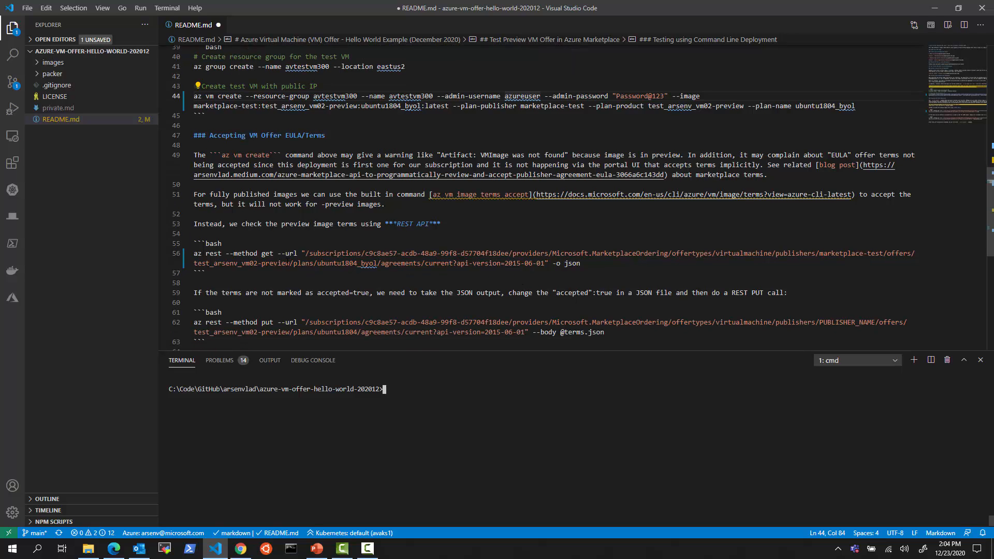
{"action": "left_click_drag", "start_coordinate": [195, 254], "coordinate": [545, 264]}
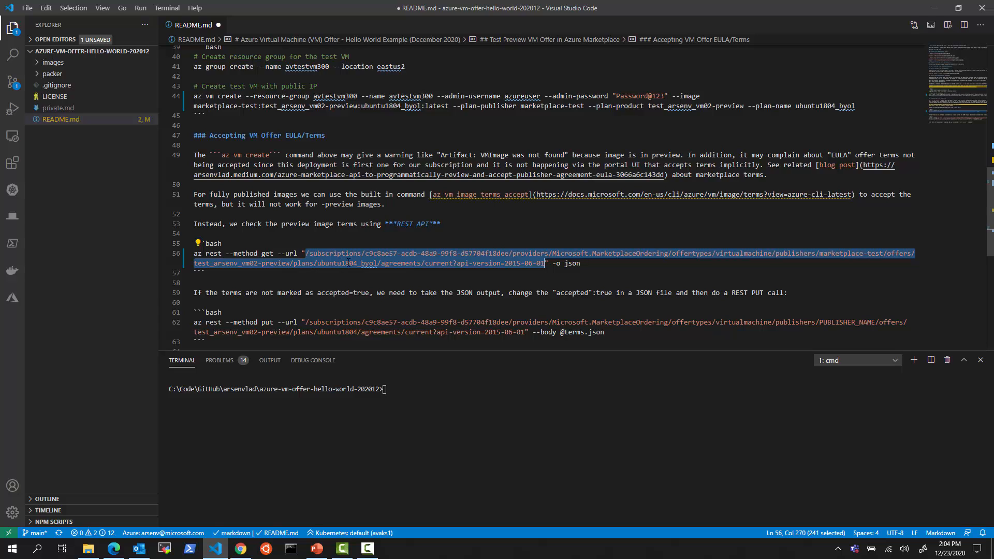
{"action": "left_click_drag", "start_coordinate": [581, 263], "coordinate": [189, 259]}
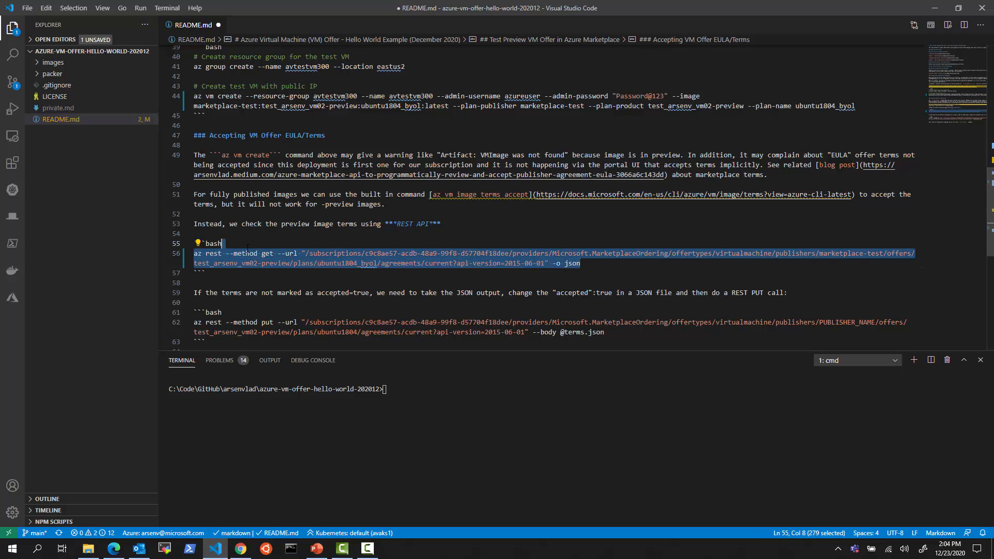
{"action": "left_click", "coordinate": [445, 389]}
{"action": "type", "text": "az rest --method get --url \"/subscriptions/c9c8ae57-acdb-48a9-99f8-d57704f18dee/providers/Microsoft.MarketplaceOrdering/offertypes/virtualmachine/publishers/marketplace-test/offers/test_arsenv_vm02-preview/plans/ubuntu1804_byol/agreements/current?api-version=2015-06-01\" -o json"}
{"action": "key", "text": "Return"}
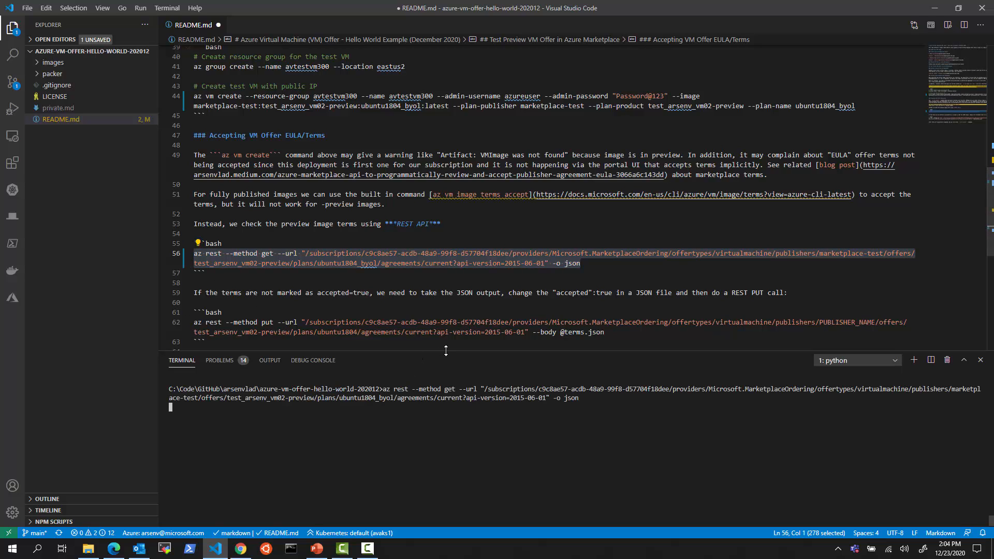
Enlarge the terminal to read accepted: true in the JSON, then shrink it back
{"action": "left_click_drag", "start_coordinate": [446, 351], "coordinate": [432, 185]}
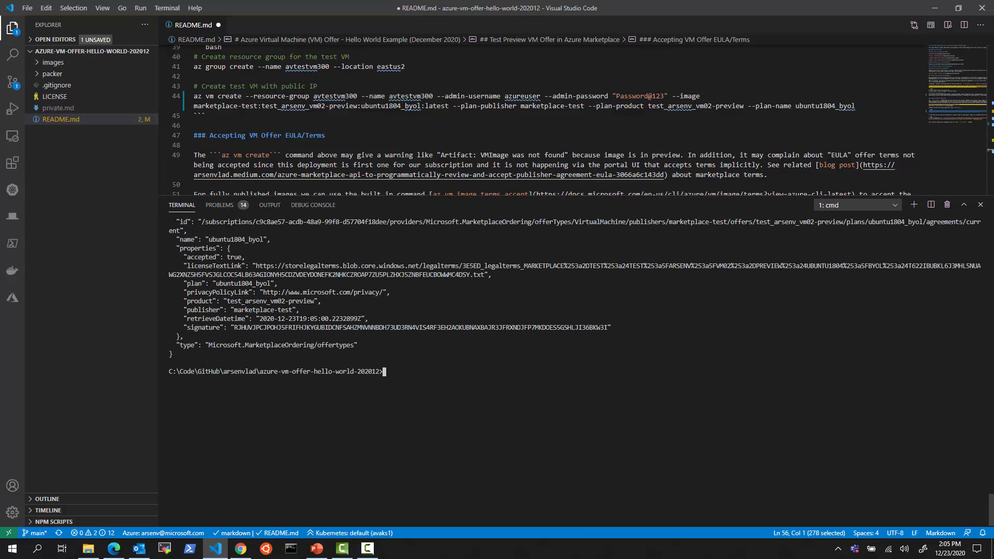
{"action": "left_click_drag", "start_coordinate": [226, 251], "coordinate": [249, 261]}
{"action": "left_click_drag", "start_coordinate": [314, 296], "coordinate": [333, 303]}
{"action": "key", "text": "Escape"}
{"action": "left_click_drag", "start_coordinate": [353, 196], "coordinate": [353, 290]}
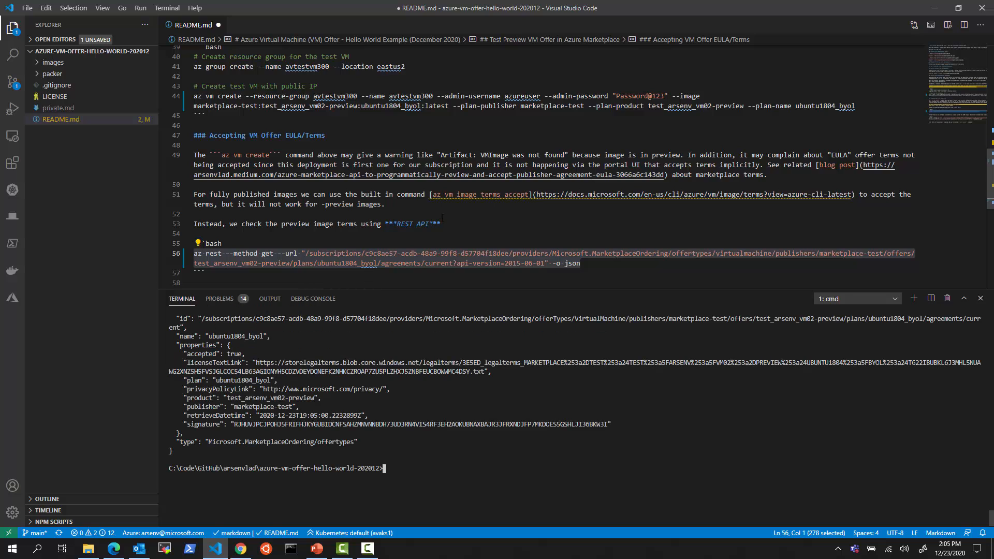
{"action": "left_click", "coordinate": [114, 548]}
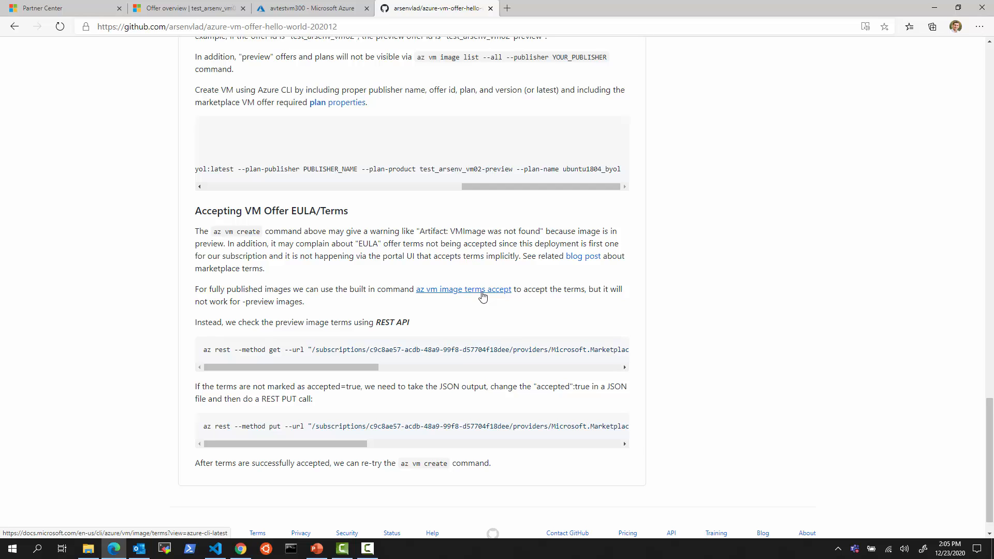
Highlight the -preview image note and code blocks in the EULA/Terms section
{"action": "left_click_drag", "start_coordinate": [304, 302], "coordinate": [241, 301]}
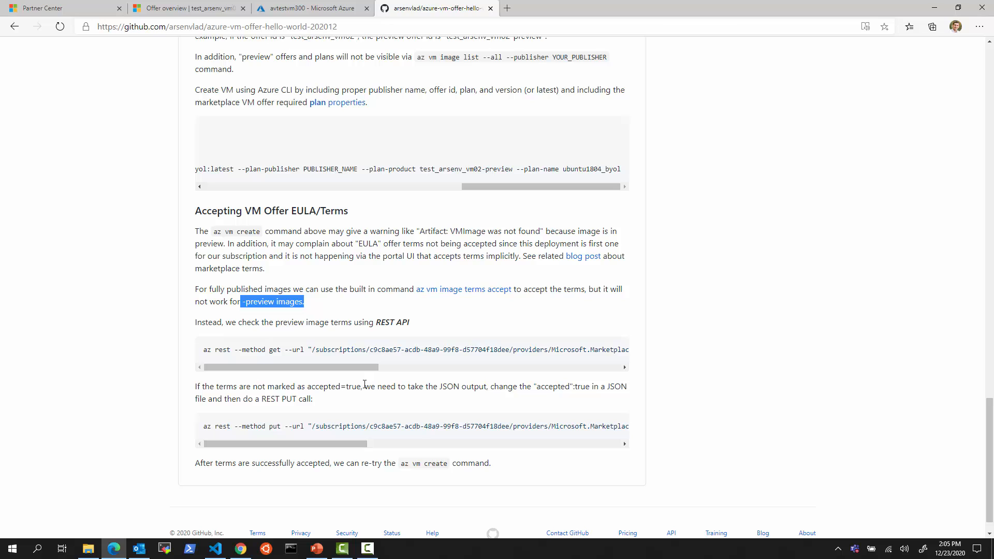
{"action": "left_click_drag", "start_coordinate": [369, 370], "coordinate": [261, 371]}
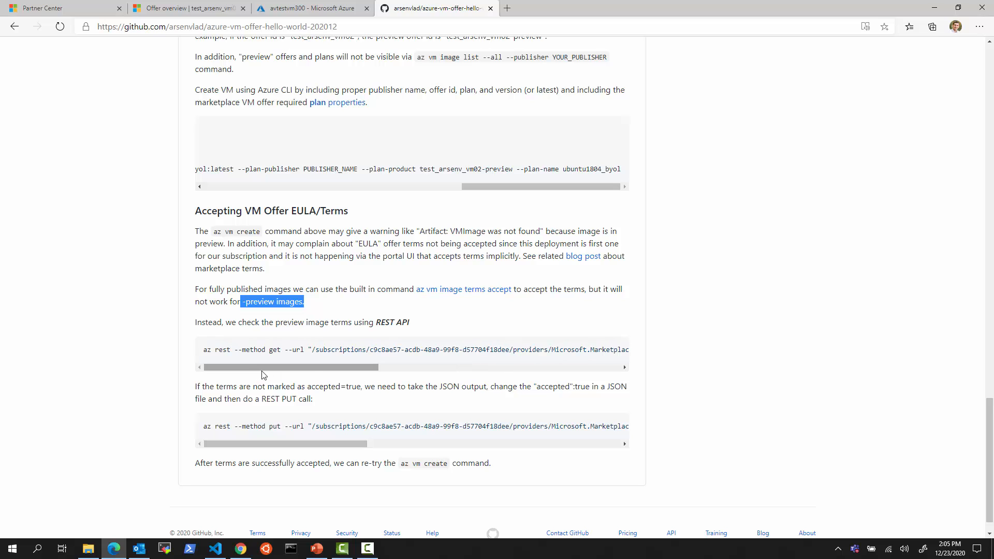
{"action": "left_click_drag", "start_coordinate": [205, 350], "coordinate": [291, 388]}
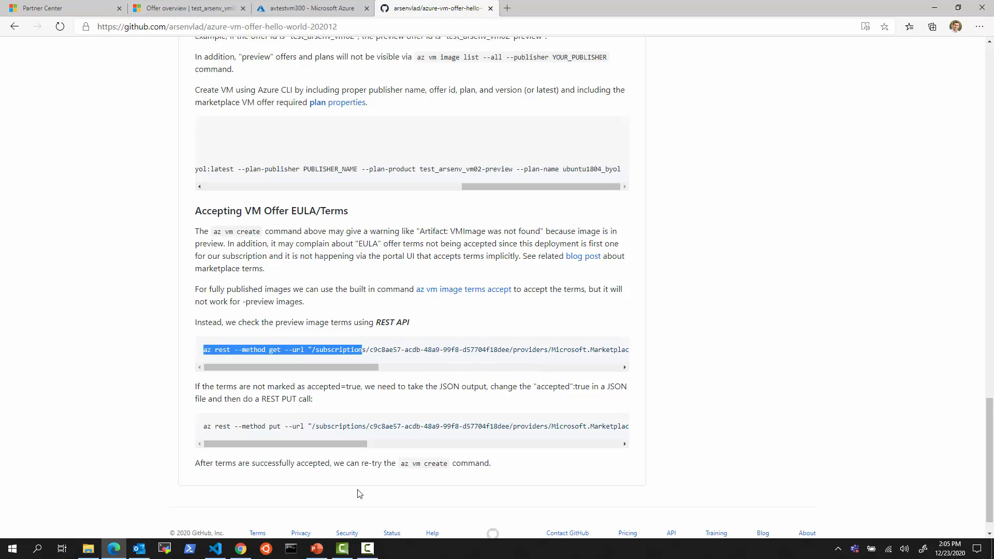
{"action": "left_click", "coordinate": [212, 551]}
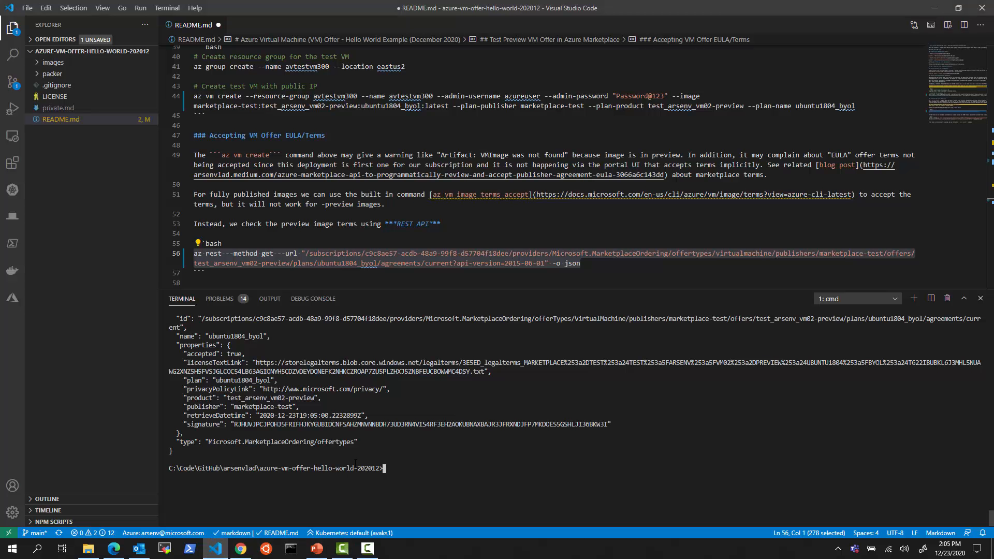
Select the terms agreement JSON in the terminal output
{"action": "left_click_drag", "start_coordinate": [174, 451], "coordinate": [155, 328]}
{"action": "scroll", "coordinate": [297, 379], "scroll_direction": "up", "scroll_amount": 1}
{"action": "scroll", "coordinate": [297, 380], "scroll_direction": "up", "scroll_amount": 3}
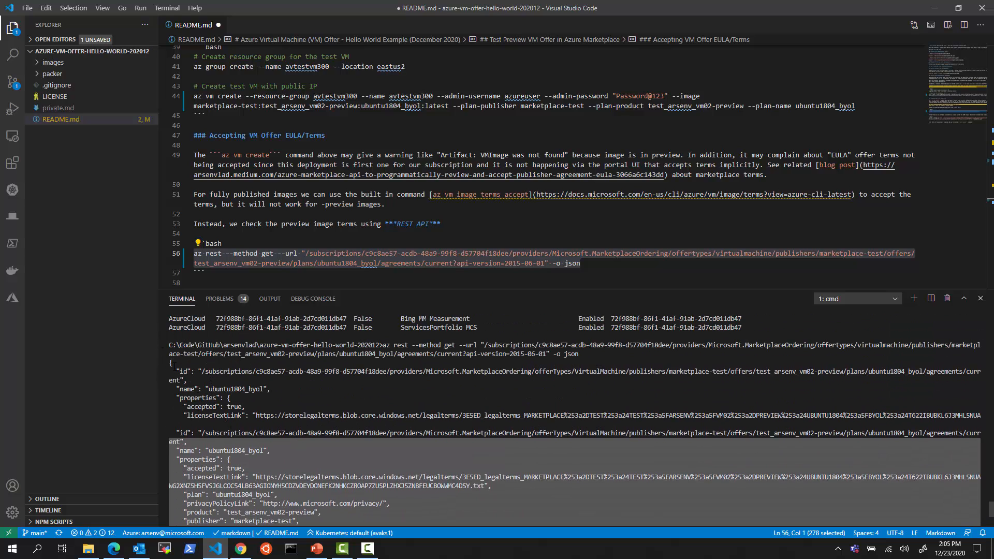
{"action": "left_click_drag", "start_coordinate": [160, 329], "coordinate": [169, 363]}
{"action": "scroll", "coordinate": [464, 485], "scroll_direction": "down", "scroll_amount": 4}
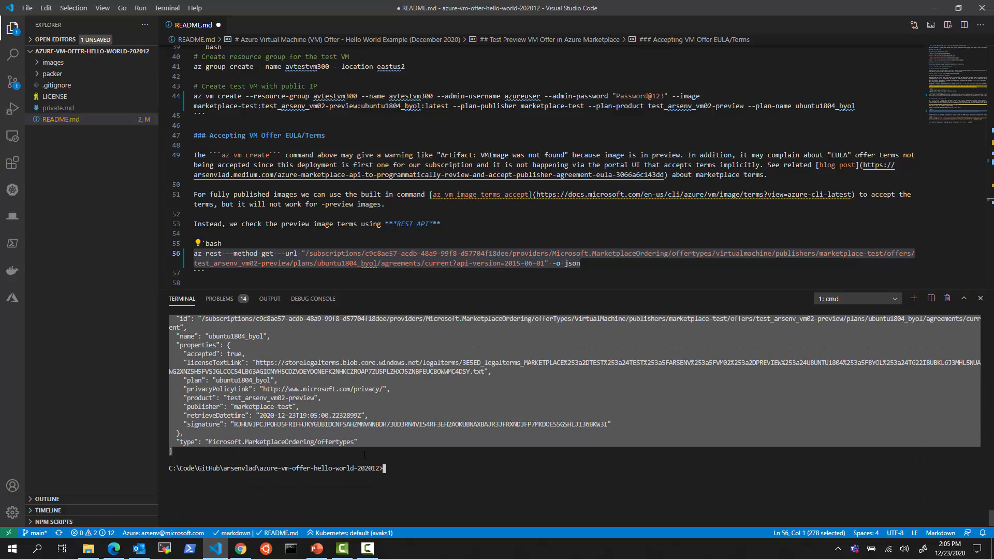
{"action": "left_click", "coordinate": [465, 484]}
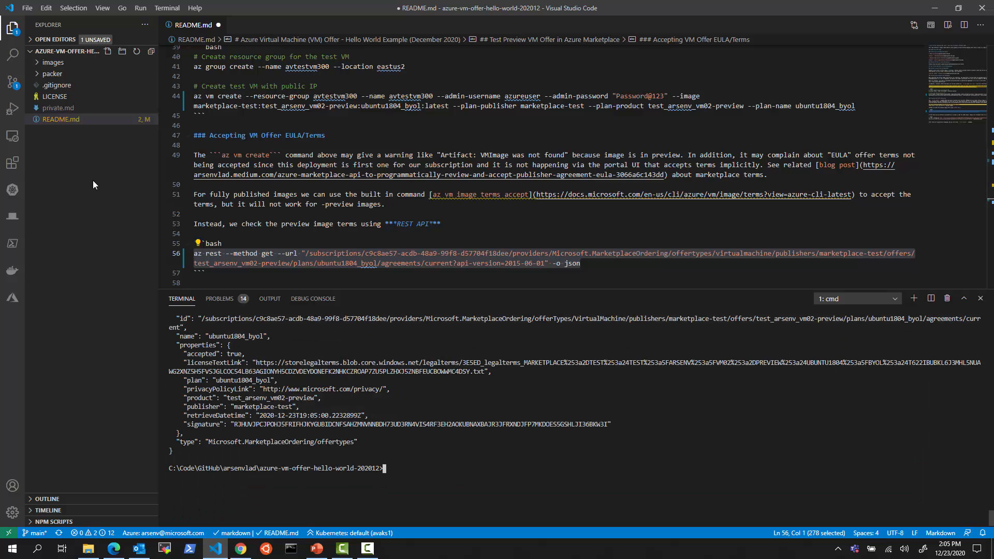
Create terms.json holding the pasted terms JSON, save it, and change accepted to false
{"action": "left_click", "coordinate": [91, 218]}
{"action": "right_click", "coordinate": [92, 217]}
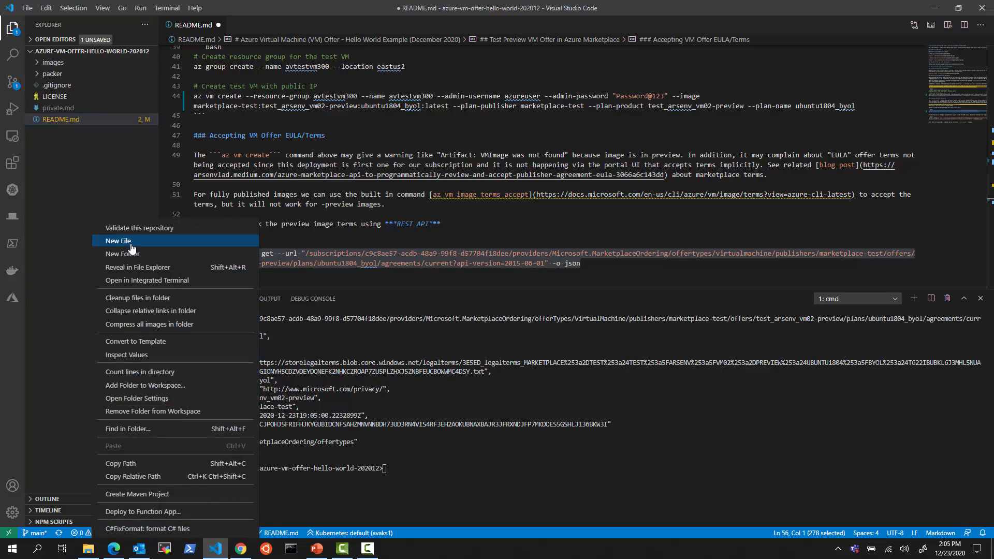
{"action": "left_click", "coordinate": [124, 241]}
{"action": "type", "text": "json.json"}
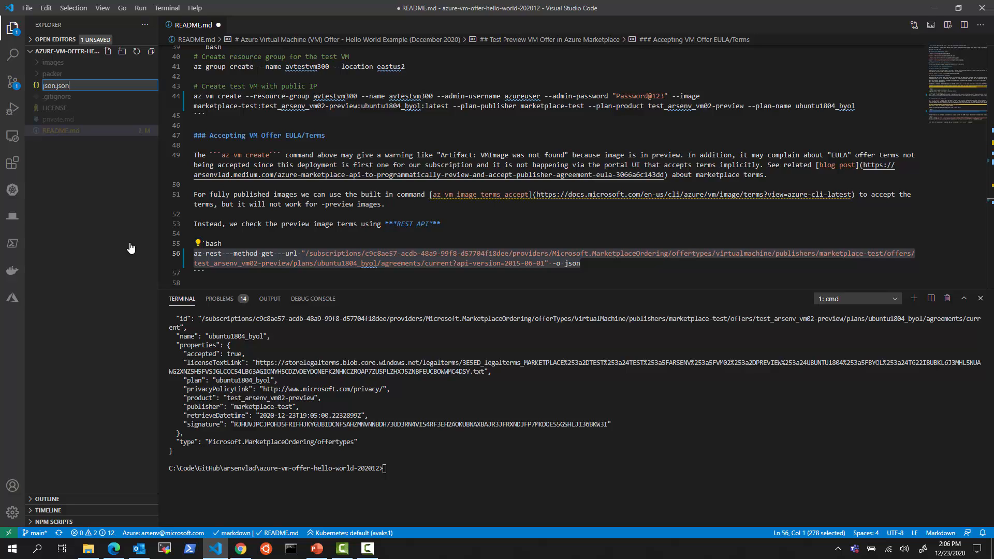
{"action": "key", "text": "Delete"}
{"action": "key", "text": "Delete"}
{"action": "key", "text": "Delete"}
{"action": "key", "text": "Delete"}
{"action": "type", "text": "terms"}
{"action": "key", "text": "Return"}
{"action": "key", "text": "ctrl+v"}
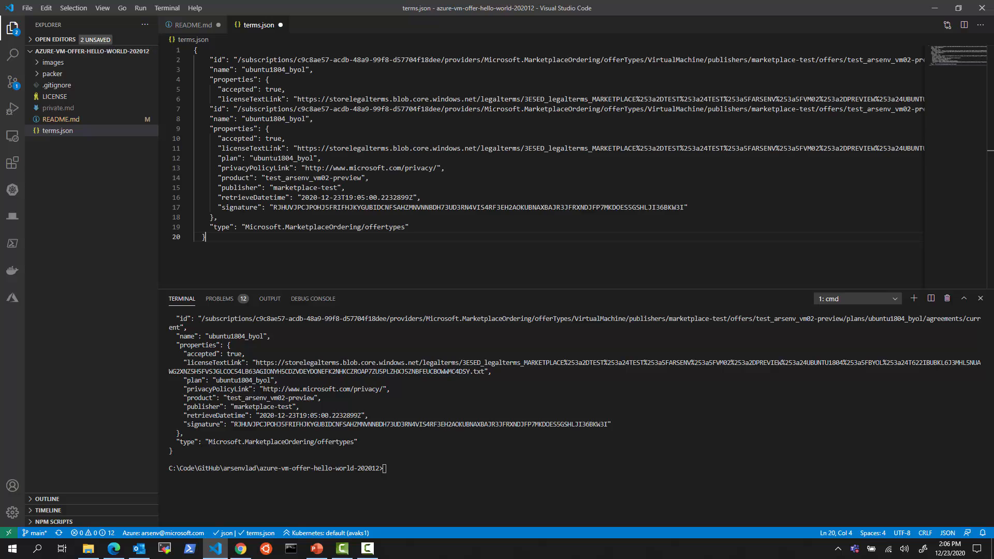
{"action": "key", "text": "ctrl+s"}
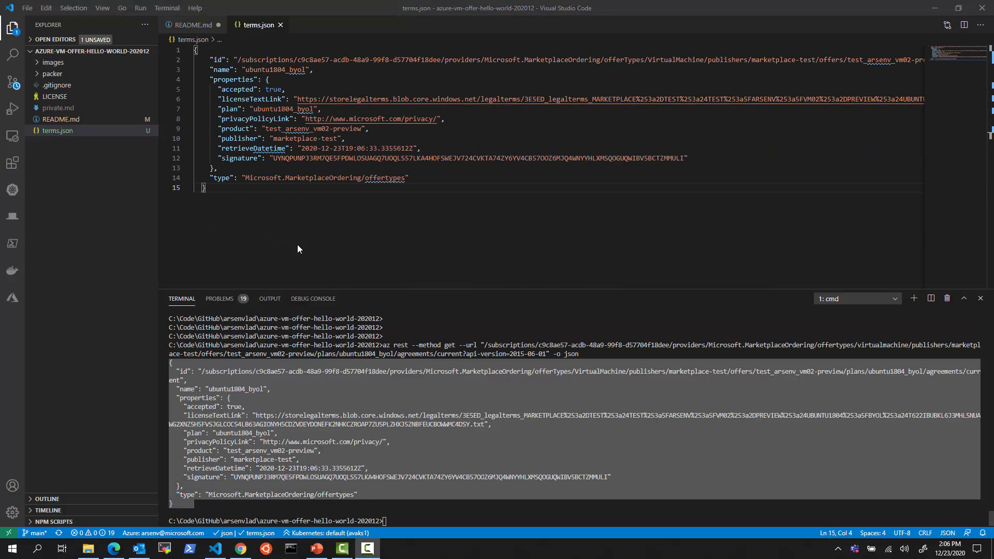
{"action": "double_click", "coordinate": [273, 89]}
{"action": "type", "text": "false"}
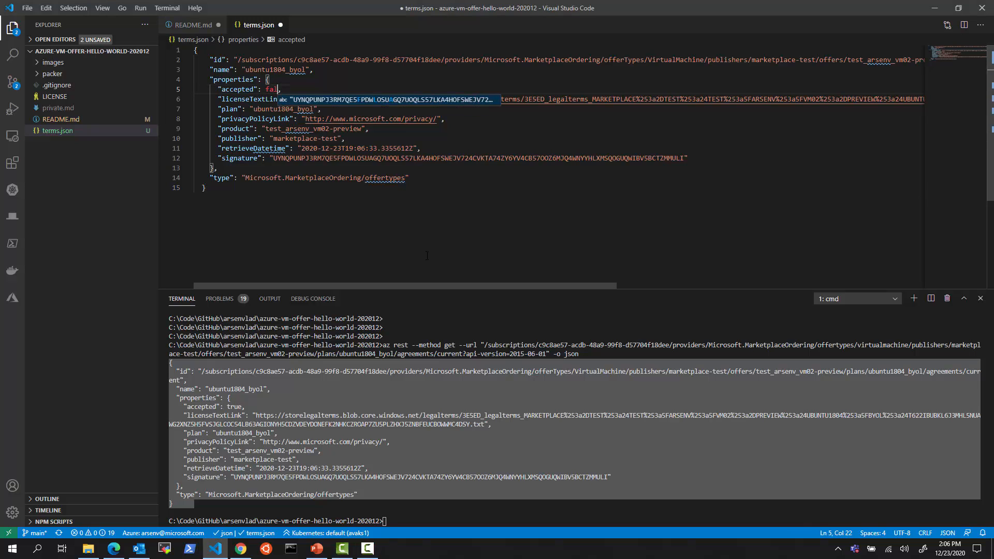
{"action": "left_click", "coordinate": [507, 217]}
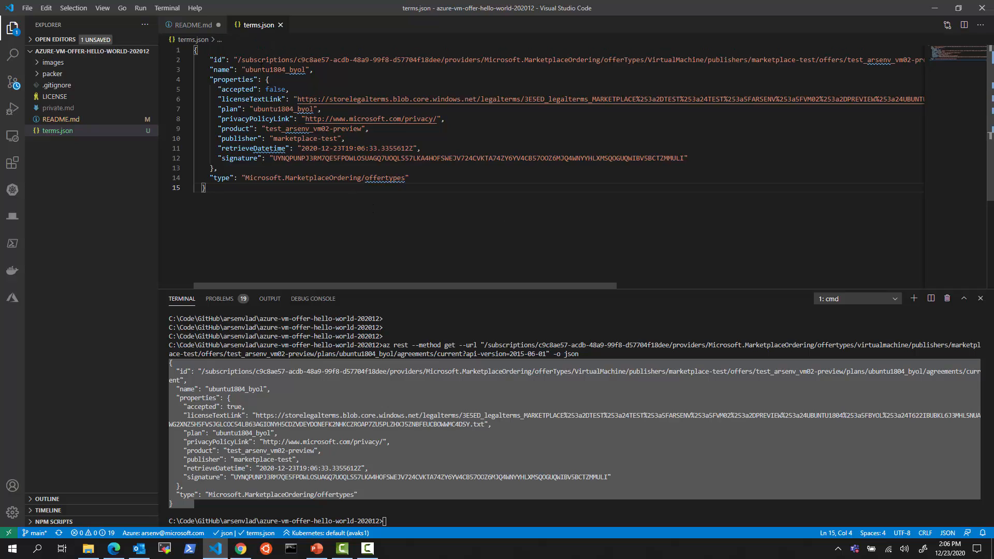
Set line 62's PUT command to publisher marketplace-test and plan ubuntu1804_byol
{"action": "left_click", "coordinate": [191, 25]}
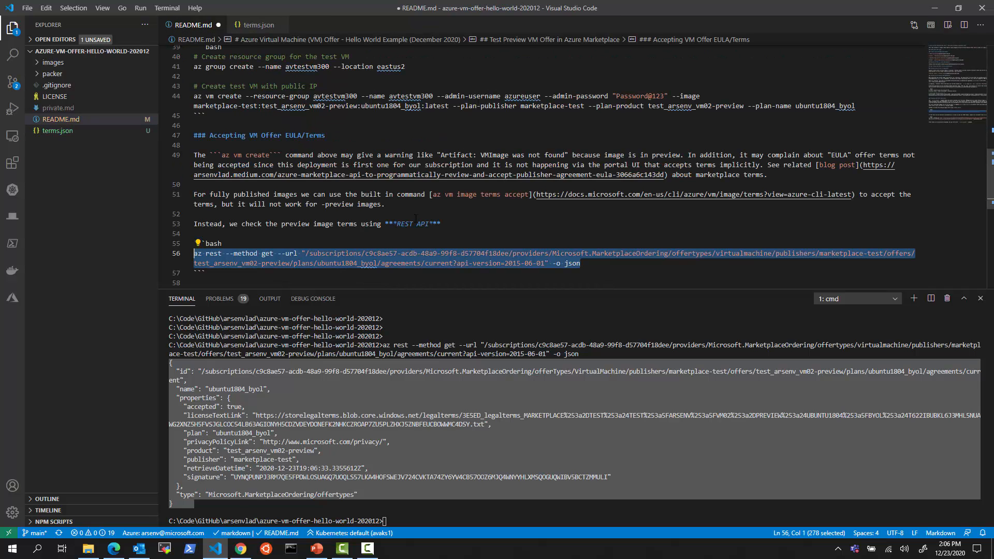
{"action": "scroll", "coordinate": [415, 218], "scroll_direction": "down", "scroll_amount": 3}
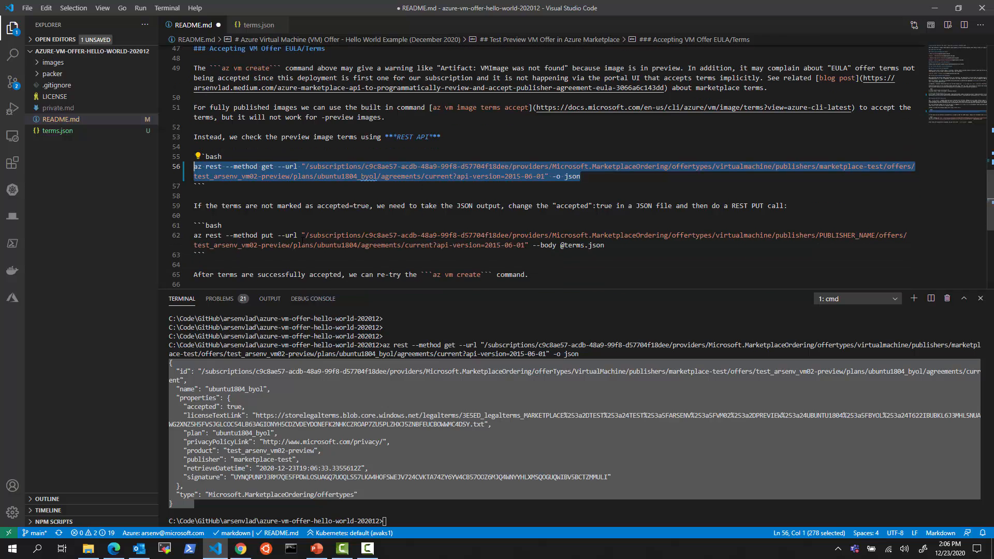
{"action": "left_click_drag", "start_coordinate": [820, 236], "coordinate": [875, 235]}
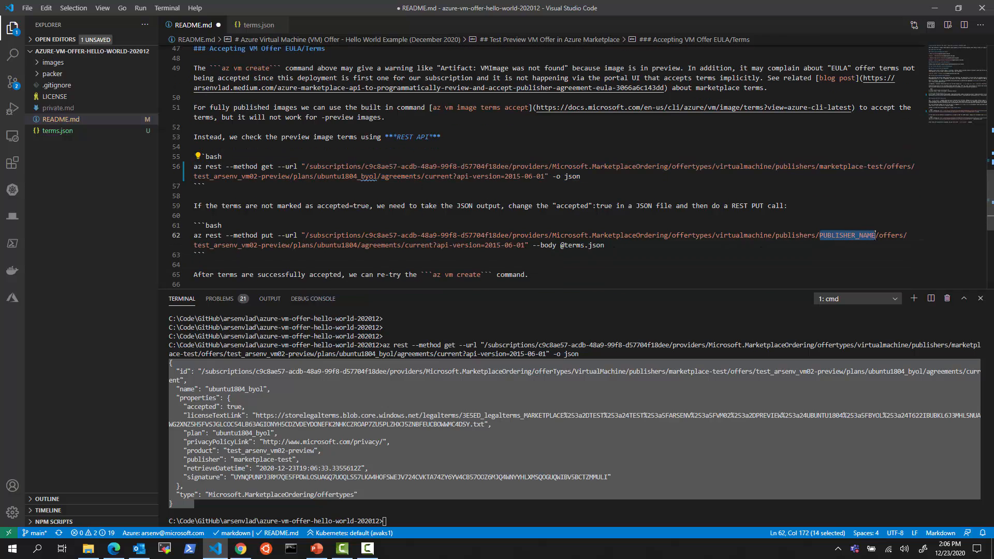
{"action": "type", "text": "marketplace"}
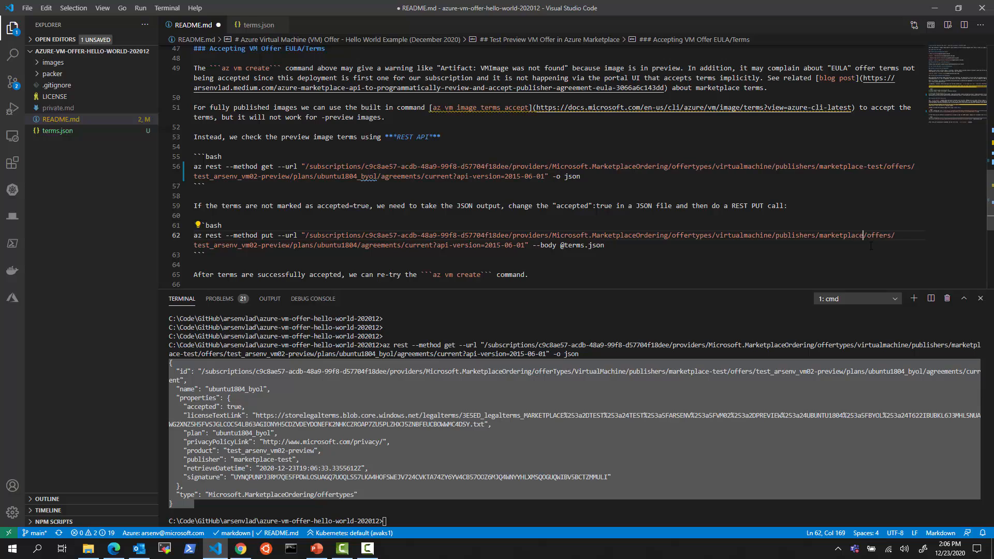
{"action": "type", "text": "-test"}
{"action": "double_click", "coordinate": [341, 177]}
{"action": "key", "text": "ctrl+c"}
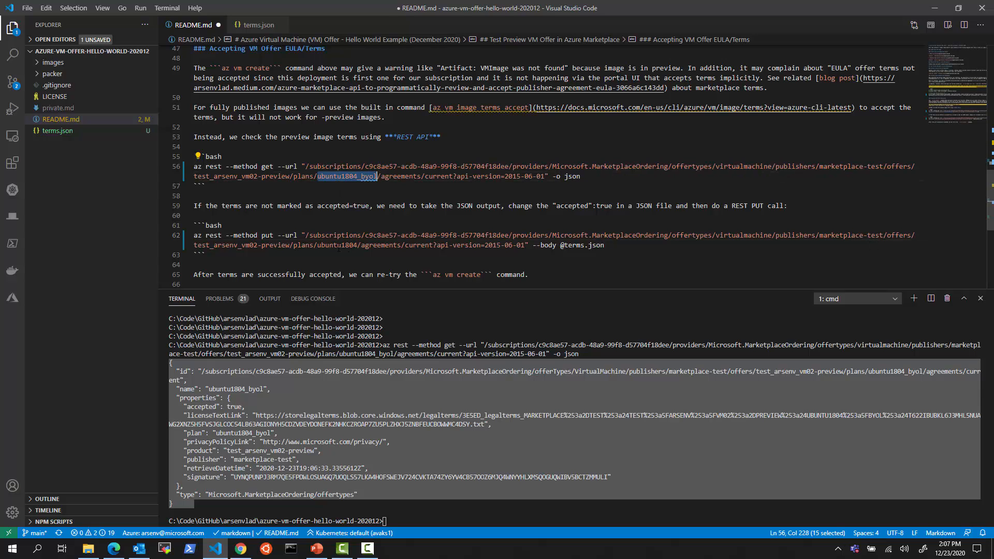
{"action": "double_click", "coordinate": [339, 245]}
{"action": "key", "text": "ctrl+v"}
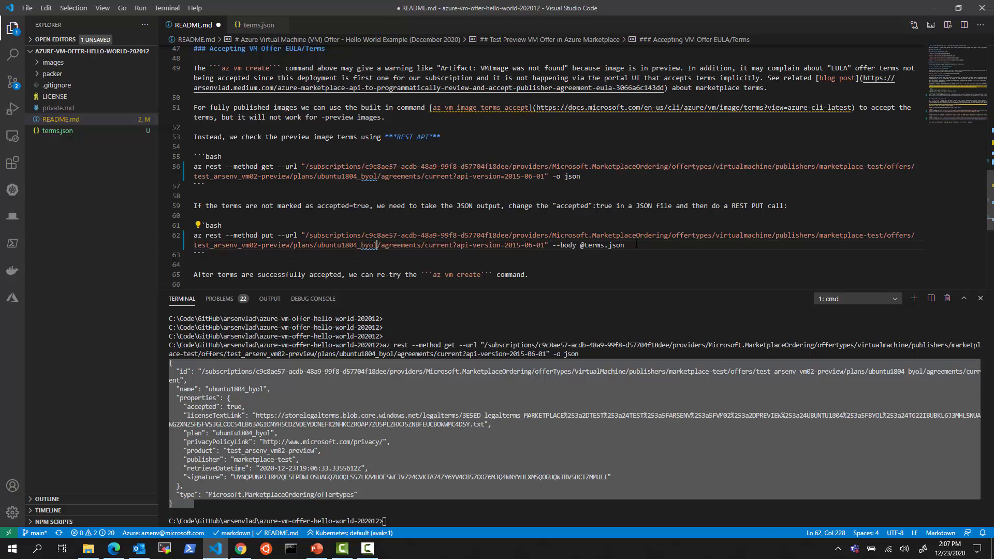
Run the PUT command with terms.json, then rerun the terms check showing accepted: false
{"action": "left_click_drag", "start_coordinate": [638, 244], "coordinate": [170, 236]}
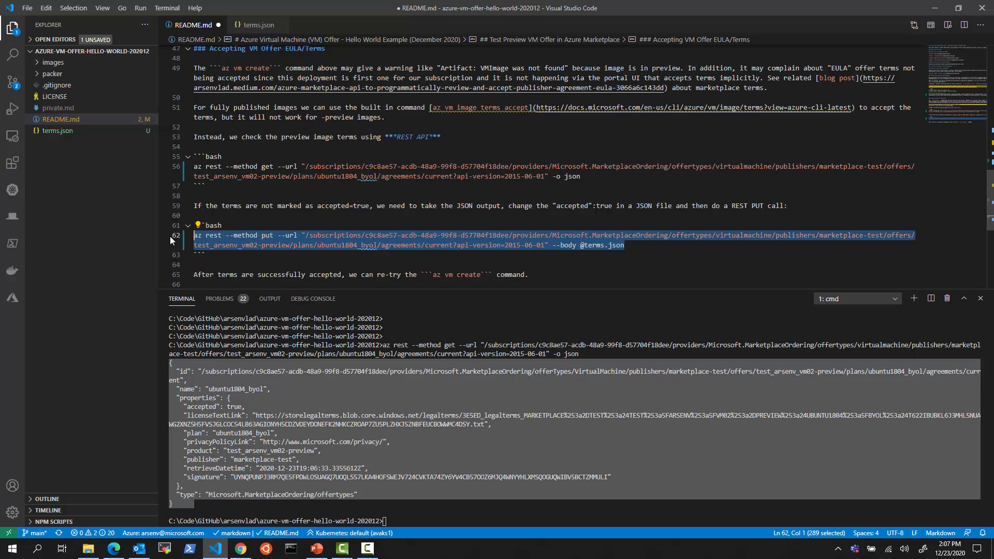
{"action": "key", "text": "ctrl+Return"}
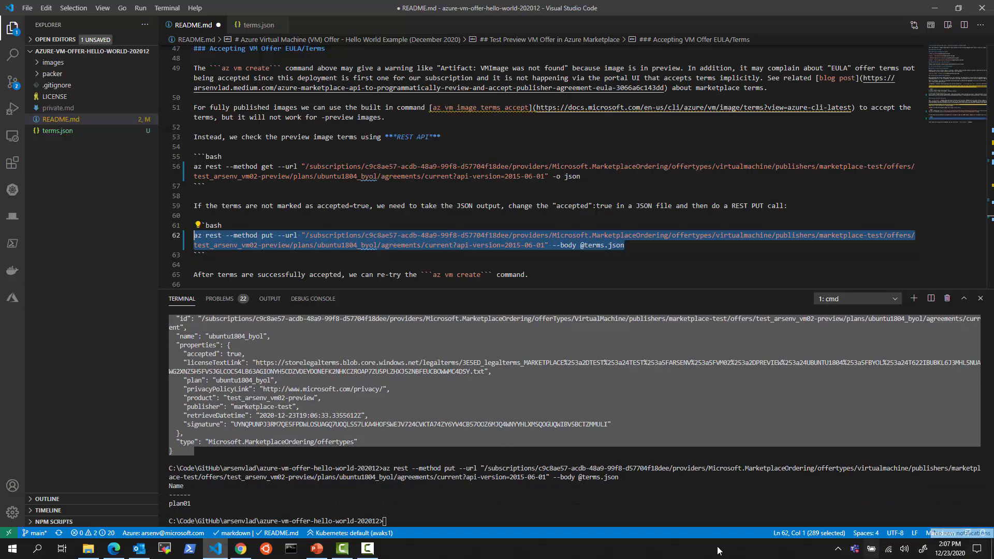
{"action": "left_click", "coordinate": [552, 510]}
{"action": "key", "text": "Up"}
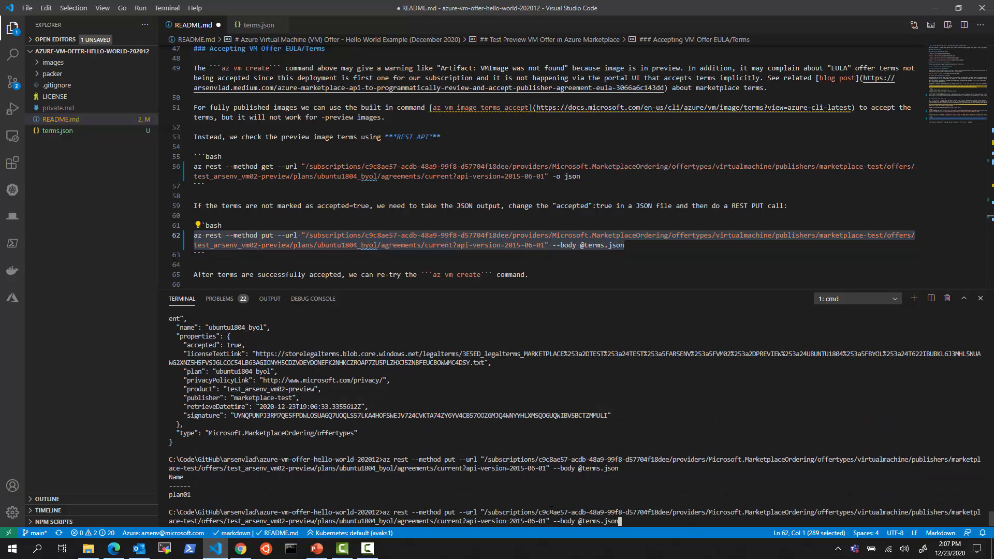
{"action": "key", "text": "Up"}
{"action": "key", "text": "Return"}
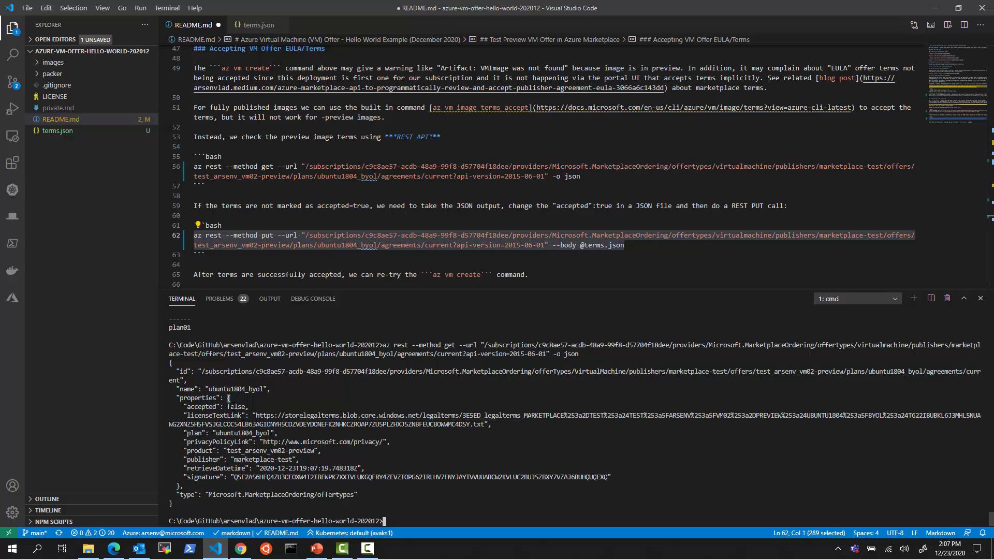
{"action": "double_click", "coordinate": [236, 407]}
{"action": "scroll", "coordinate": [405, 224], "scroll_direction": "up", "scroll_amount": 2}
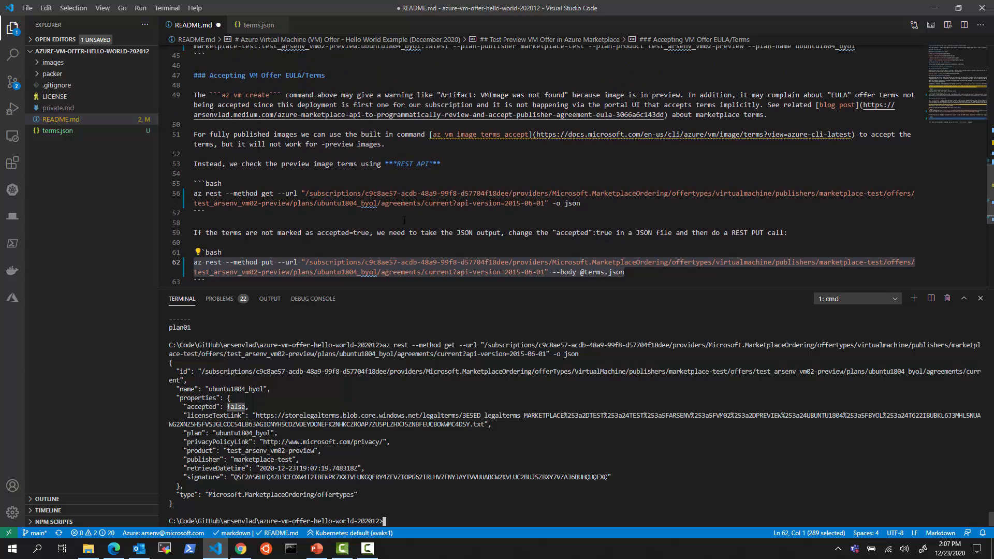
{"action": "scroll", "coordinate": [407, 234], "scroll_direction": "up", "scroll_amount": 2}
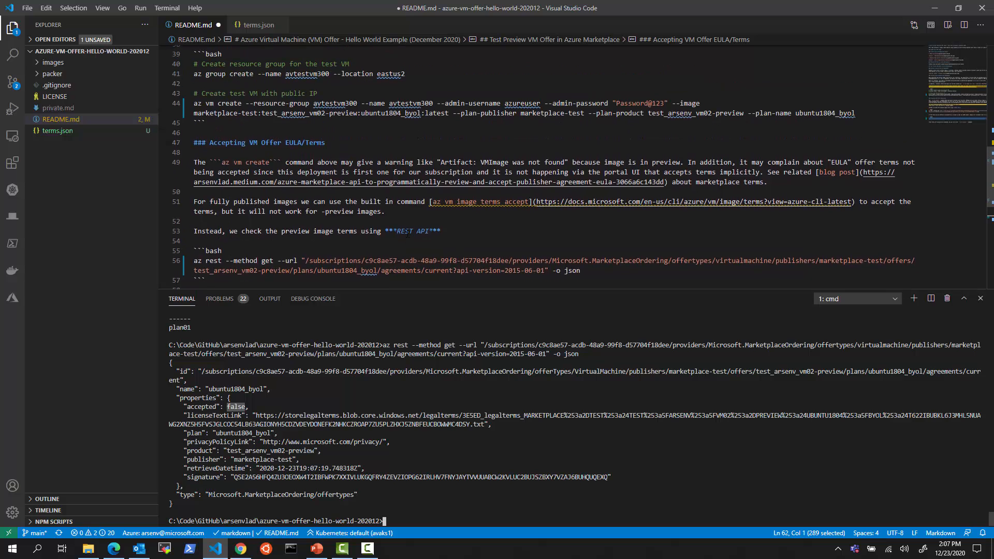
{"action": "scroll", "coordinate": [408, 237], "scroll_direction": "down", "scroll_amount": 2}
{"action": "scroll", "coordinate": [412, 244], "scroll_direction": "down", "scroll_amount": 4}
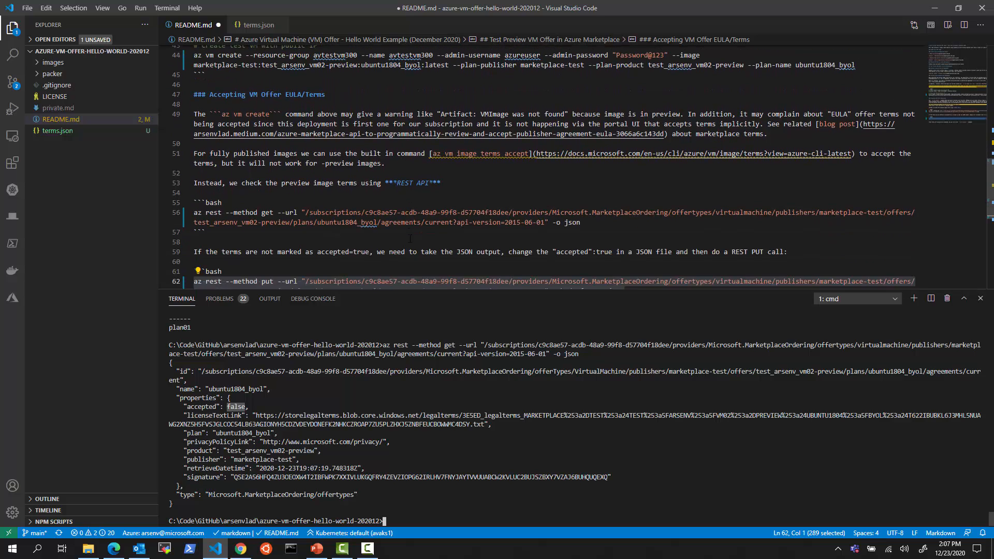
{"action": "scroll", "coordinate": [417, 254], "scroll_direction": "up", "scroll_amount": 3}
{"action": "scroll", "coordinate": [417, 253], "scroll_direction": "up", "scroll_amount": 3}
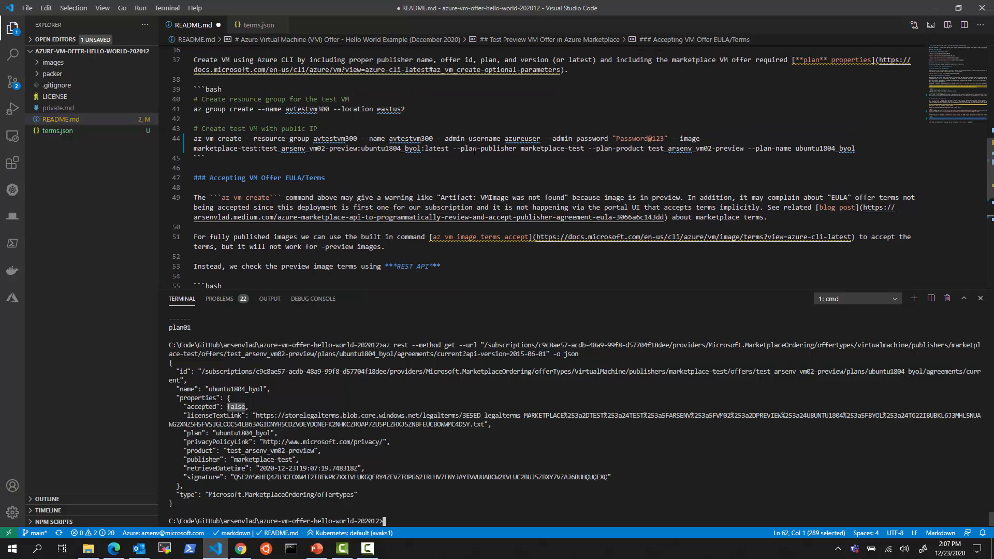
Rename the VM to avtestvm300a in the az vm create command and run it
{"action": "left_click", "coordinate": [434, 139]}
{"action": "type", "text": "a"}
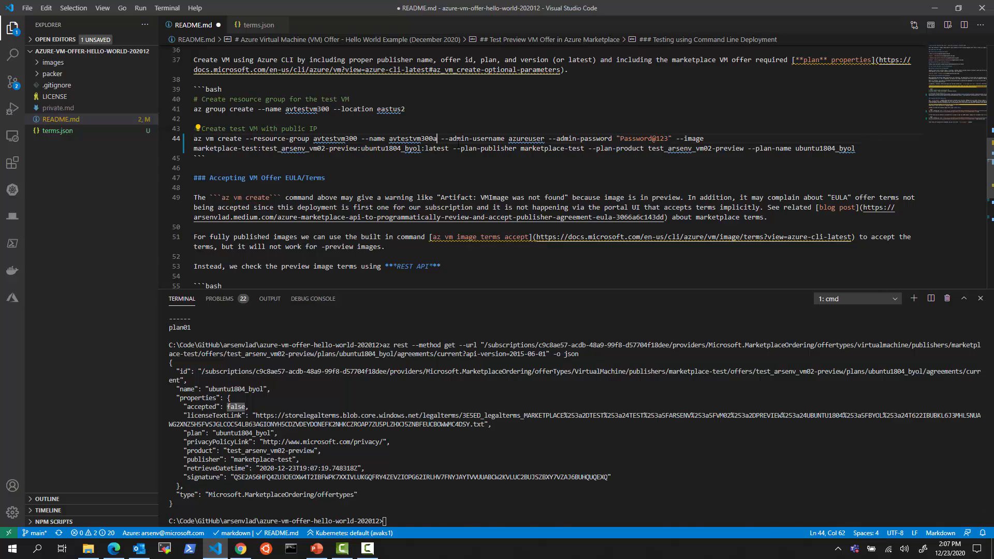
{"action": "key", "text": "F8"}
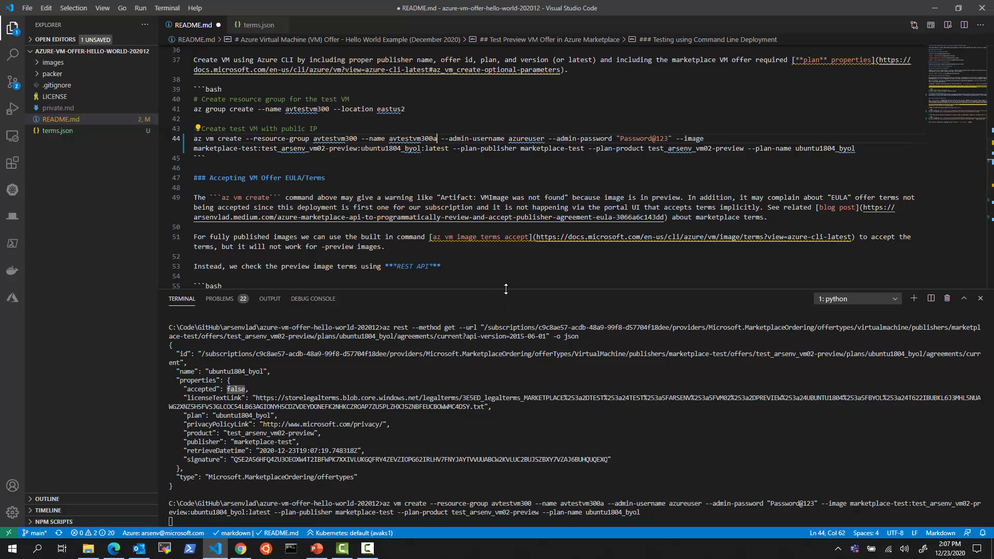
Enlarge the terminal and mark the offer id and accepted false in the terms-not-accepted error
{"action": "left_click_drag", "start_coordinate": [505, 290], "coordinate": [505, 174]}
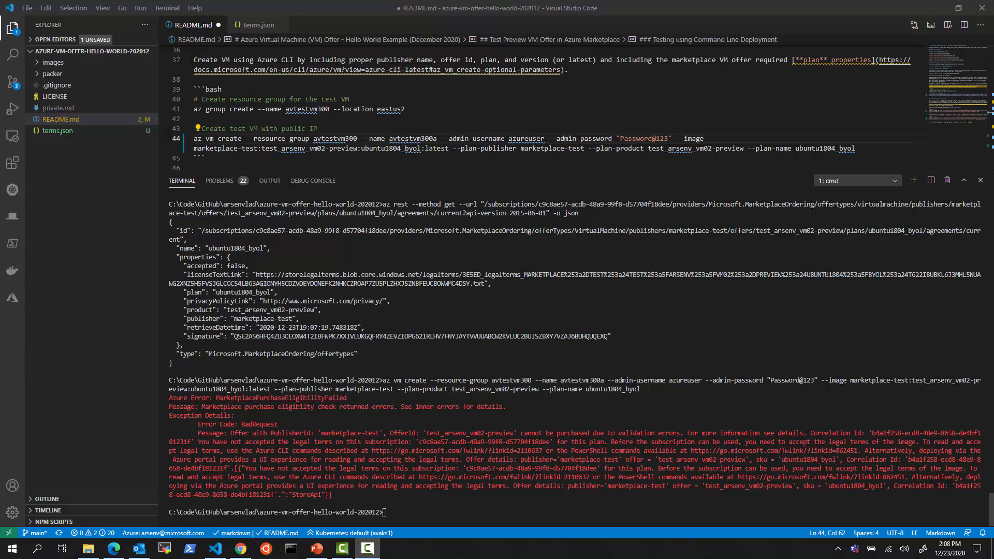
{"action": "double_click", "coordinate": [464, 433]}
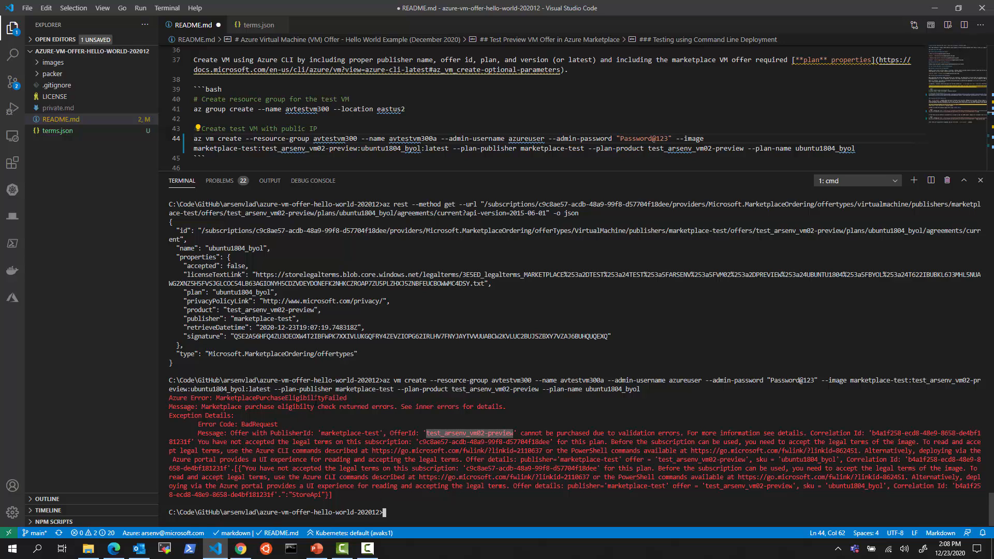
{"action": "scroll", "coordinate": [316, 400], "scroll_direction": "up", "scroll_amount": 2}
{"action": "double_click", "coordinate": [236, 302]}
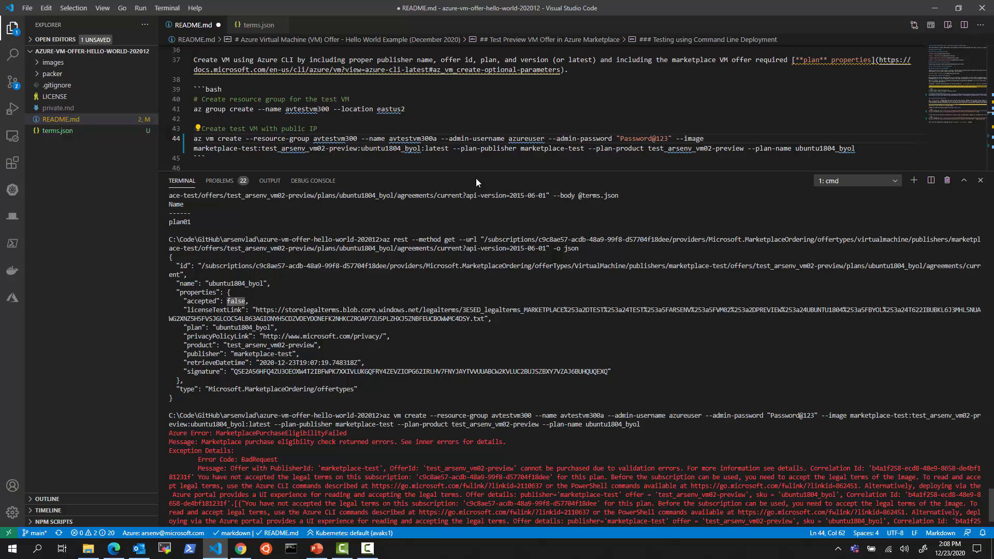
{"action": "left_click", "coordinate": [114, 548]}
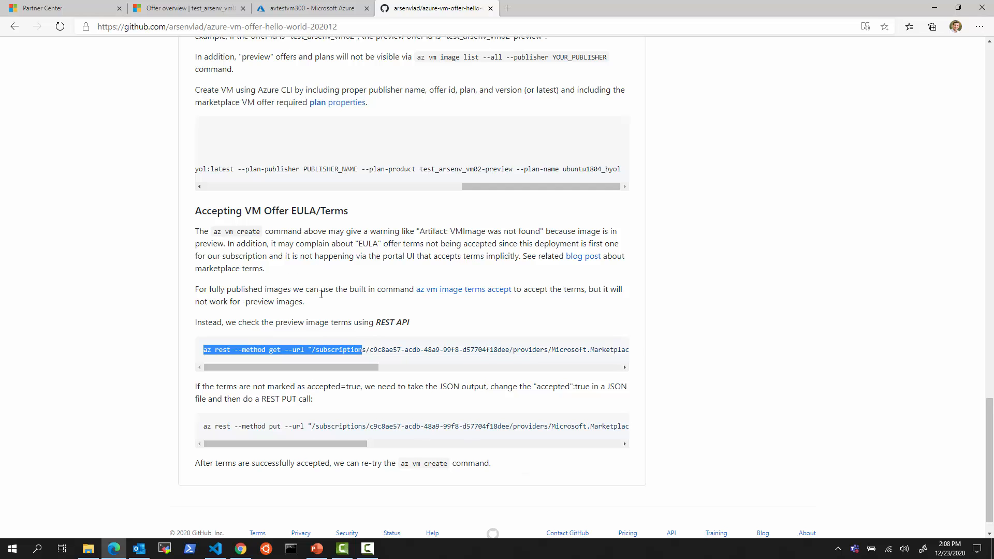
{"action": "left_click_drag", "start_coordinate": [340, 444], "coordinate": [340, 438]}
{"action": "left_click_drag", "start_coordinate": [363, 444], "coordinate": [189, 469]}
{"action": "key", "text": "alt+Tab"}
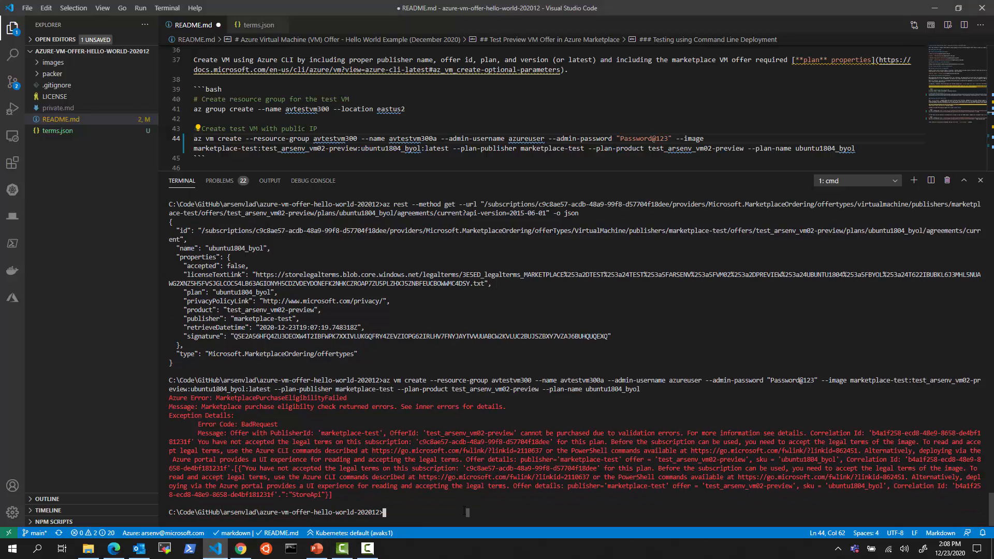
Clear the terminal and rerun the line 56 terms query, which shows accepted: false
{"action": "type", "text": "cls"}
{"action": "key", "text": "Return"}
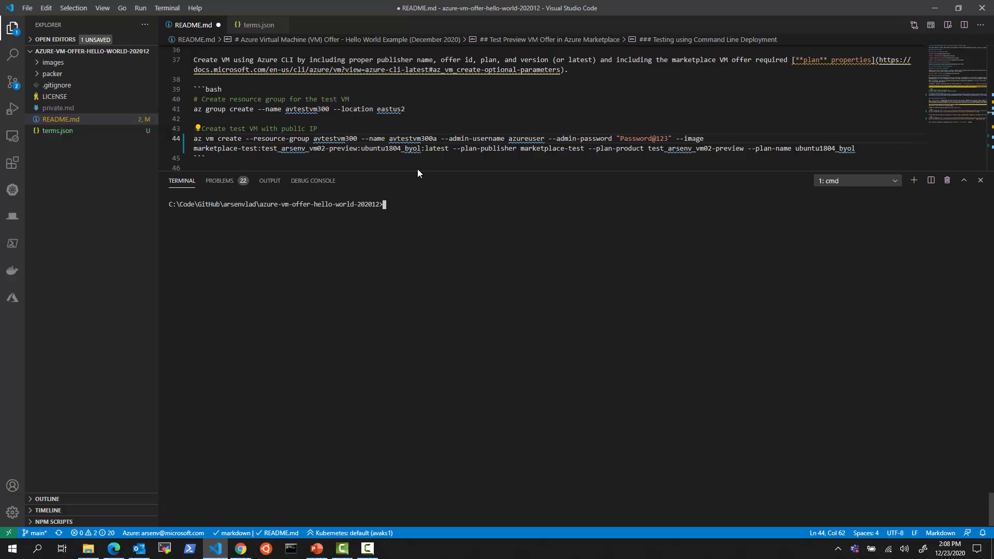
{"action": "scroll", "coordinate": [381, 133], "scroll_direction": "down", "scroll_amount": 5}
{"action": "scroll", "coordinate": [381, 133], "scroll_direction": "down", "scroll_amount": 4}
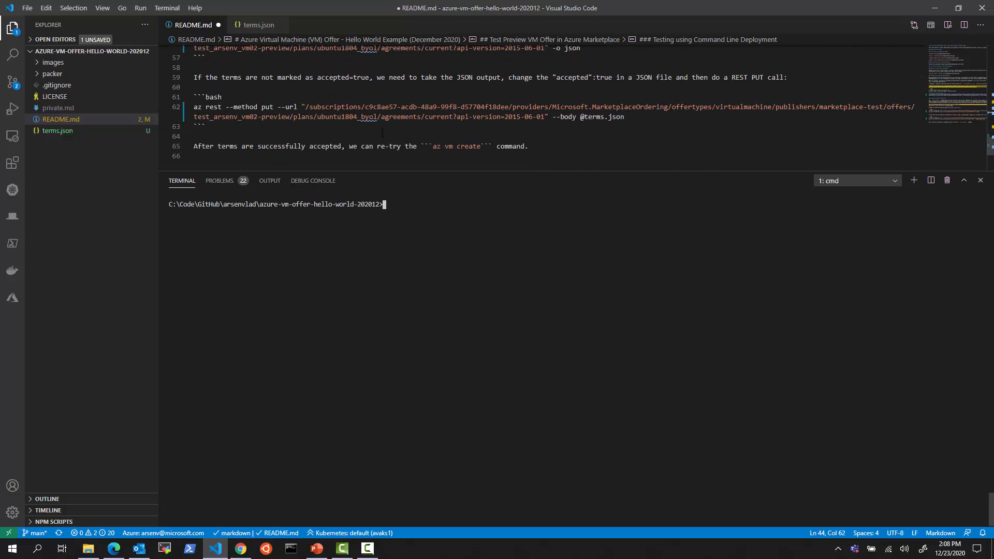
{"action": "scroll", "coordinate": [325, 96], "scroll_direction": "up", "scroll_amount": 1}
{"action": "left_click", "coordinate": [317, 93]}
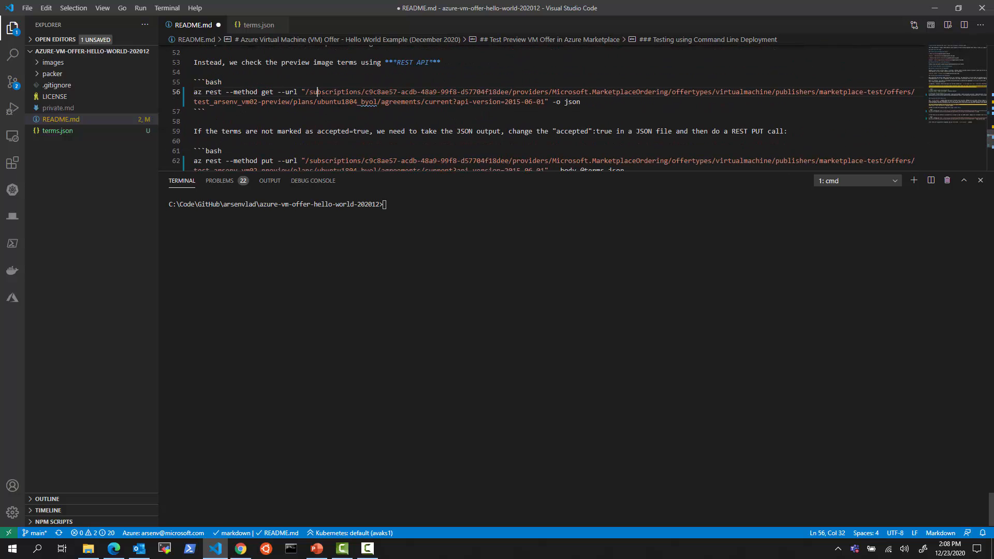
{"action": "key", "text": "F8"}
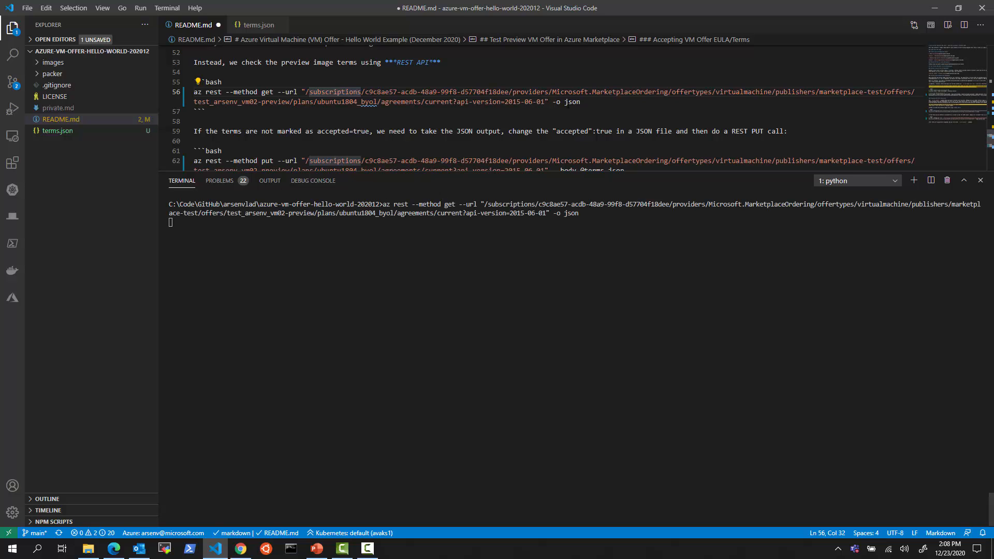
Append -o json to the line 62 PUT command, save README.md, and select the JSON output
{"action": "scroll", "coordinate": [622, 129], "scroll_direction": "down", "scroll_amount": 1}
{"action": "left_click", "coordinate": [641, 151]}
{"action": "type", "text": "-o json"}
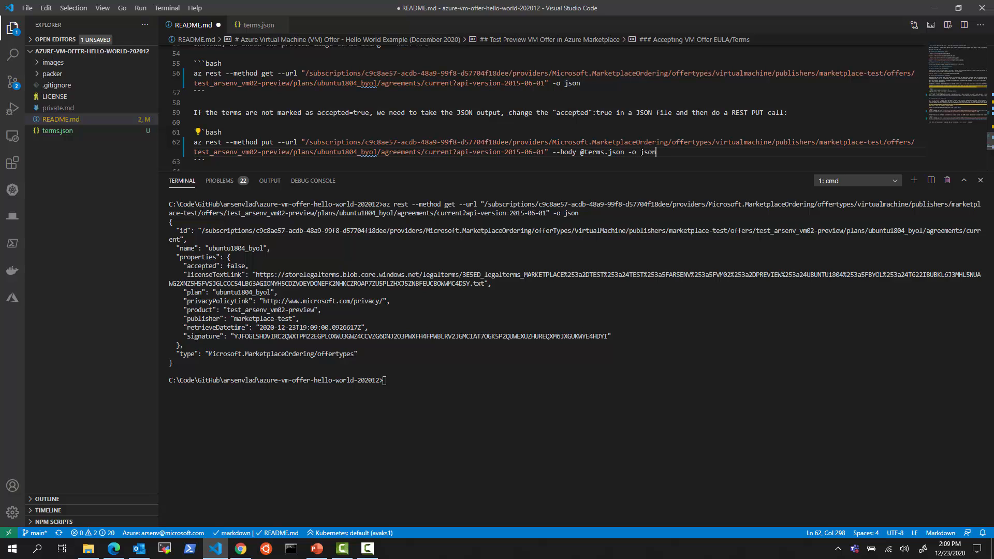
{"action": "key", "text": "ctrl+s"}
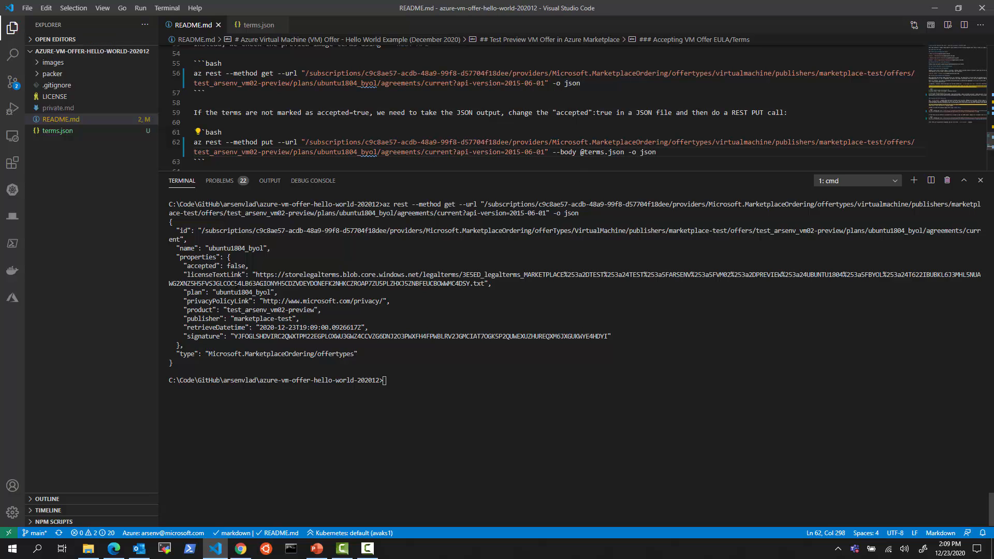
{"action": "double_click", "coordinate": [236, 265]}
{"action": "left_click_drag", "start_coordinate": [178, 361], "coordinate": [148, 225]}
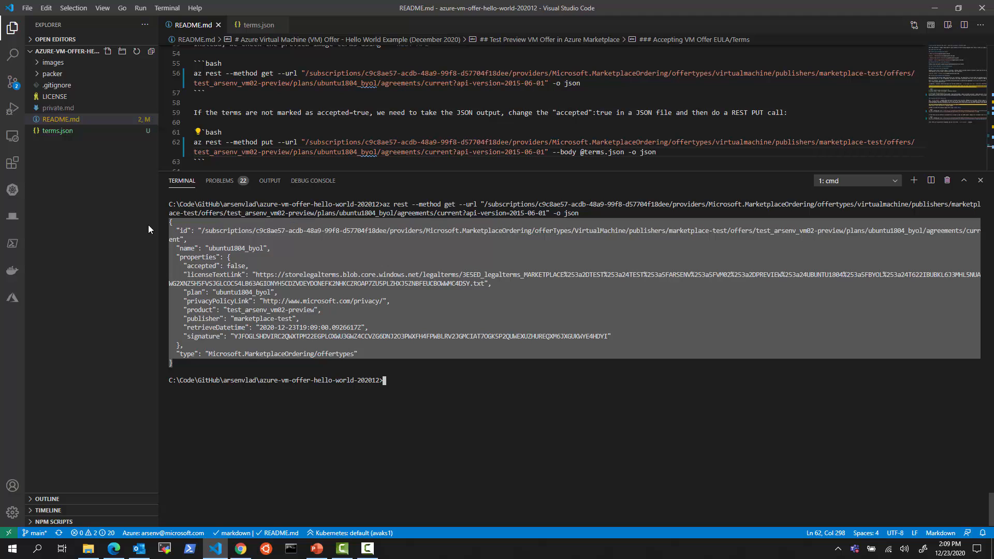
Paste the agreement JSON into terms.json, change accepted to true, and save it
{"action": "left_click", "coordinate": [57, 131]}
{"action": "key", "text": "ctrl+a"}
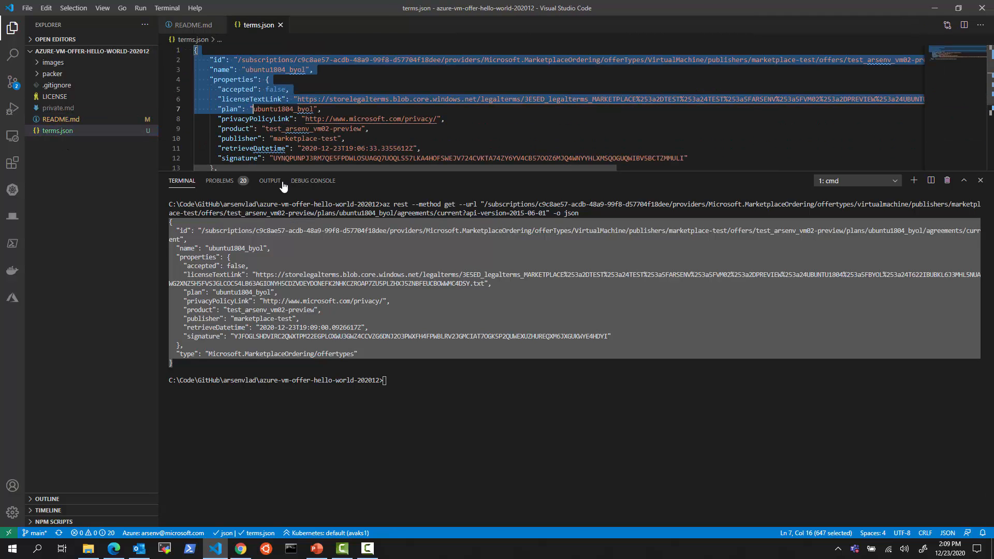
{"action": "key", "text": "ctrl+v"}
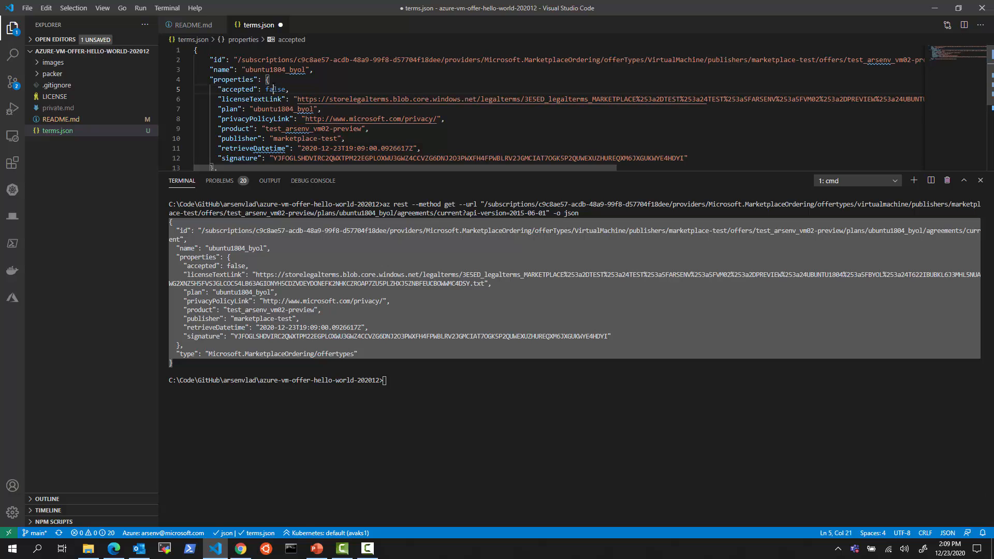
{"action": "double_click", "coordinate": [281, 90]}
{"action": "type", "text": "true"}
{"action": "key", "text": "ctrl+s"}
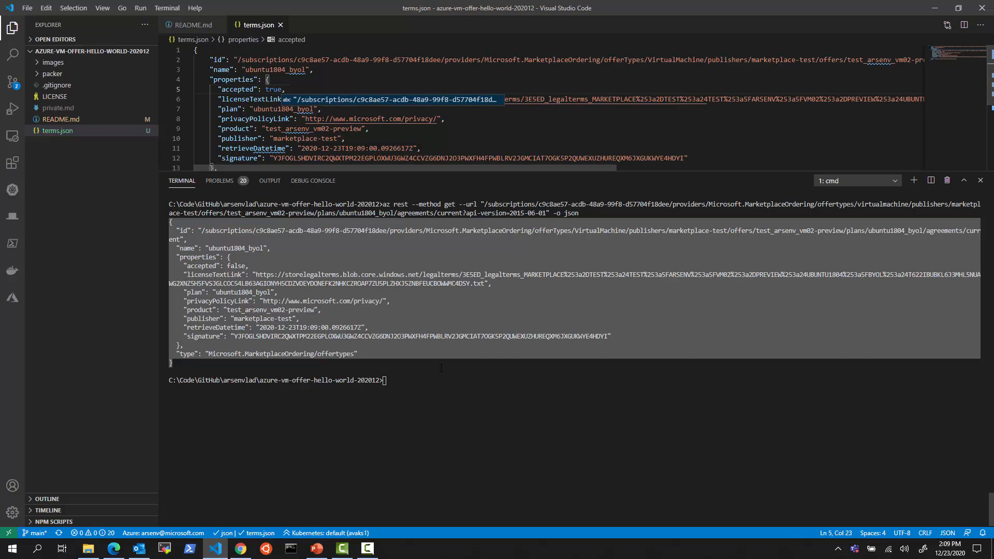
{"action": "left_click", "coordinate": [290, 279]}
Run the line 62 PUT with terms.json, then rerun the terms query to confirm accepted: true
{"action": "left_click", "coordinate": [193, 26]}
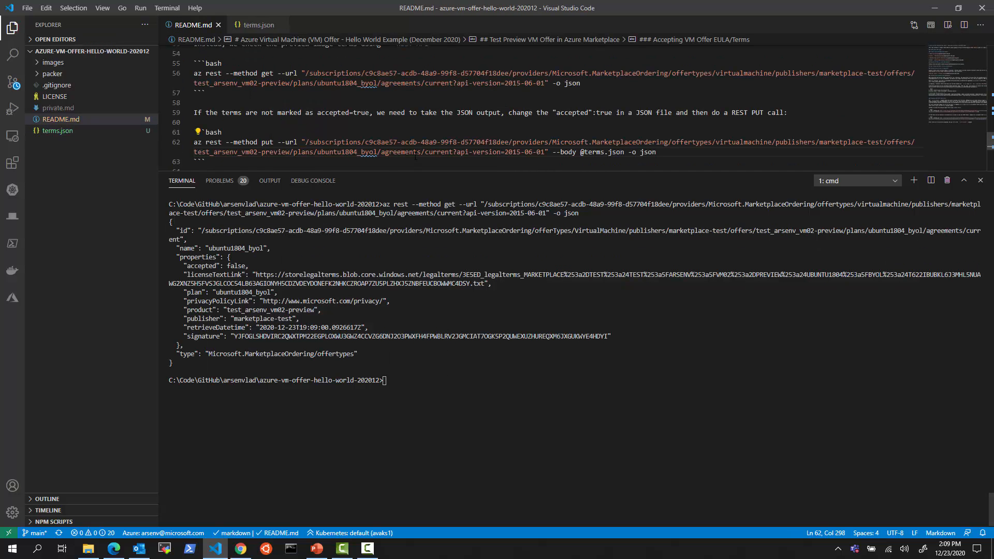
{"action": "scroll", "coordinate": [409, 105], "scroll_direction": "down", "scroll_amount": 2}
{"action": "left_click", "coordinate": [409, 104]}
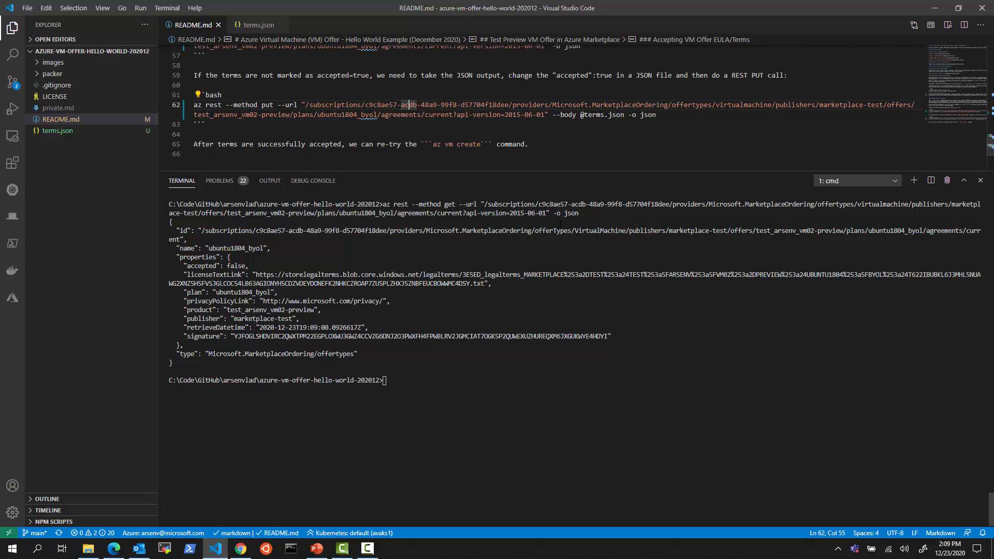
{"action": "key", "text": "F8"}
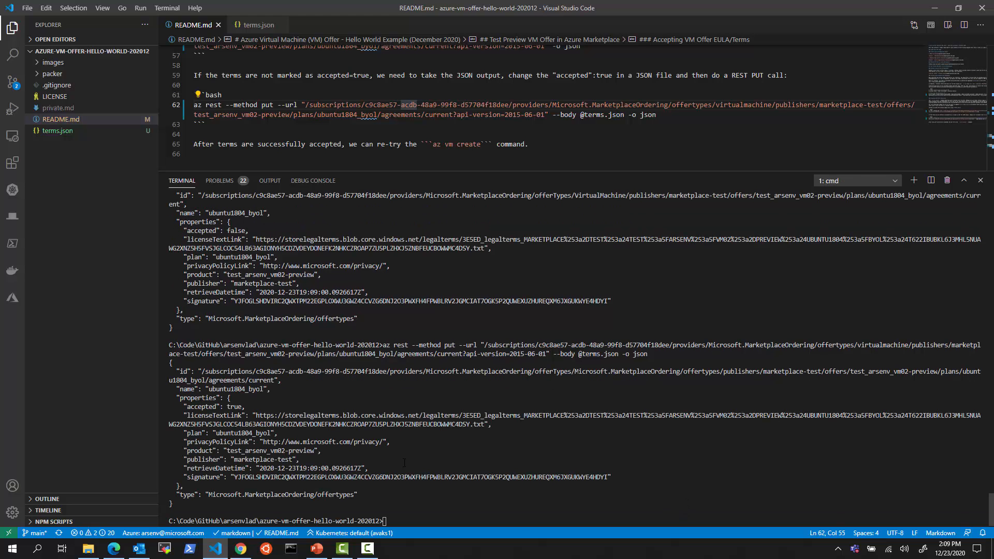
{"action": "left_click", "coordinate": [480, 512]}
{"action": "key", "text": "Up"}
{"action": "key", "text": "Up"}
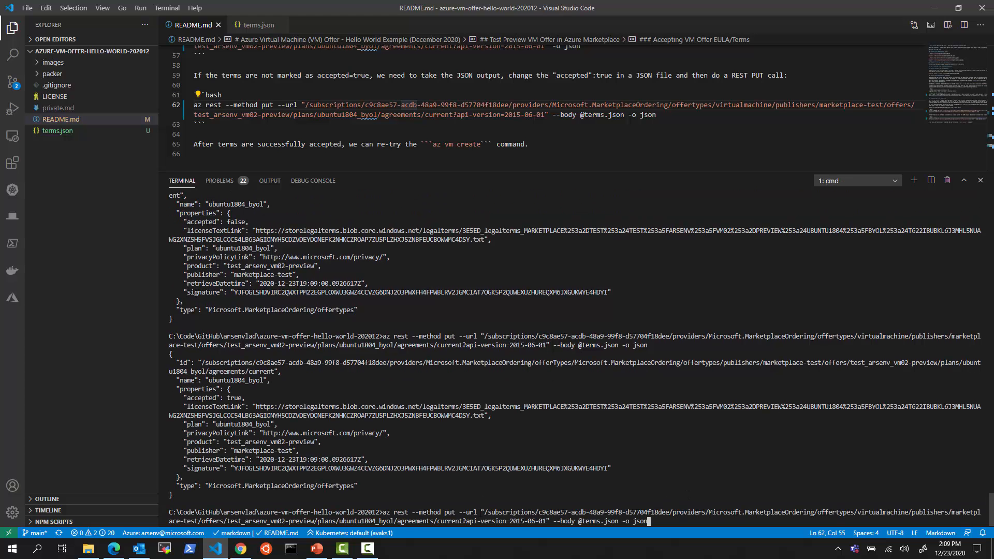
{"action": "key", "text": "Return"}
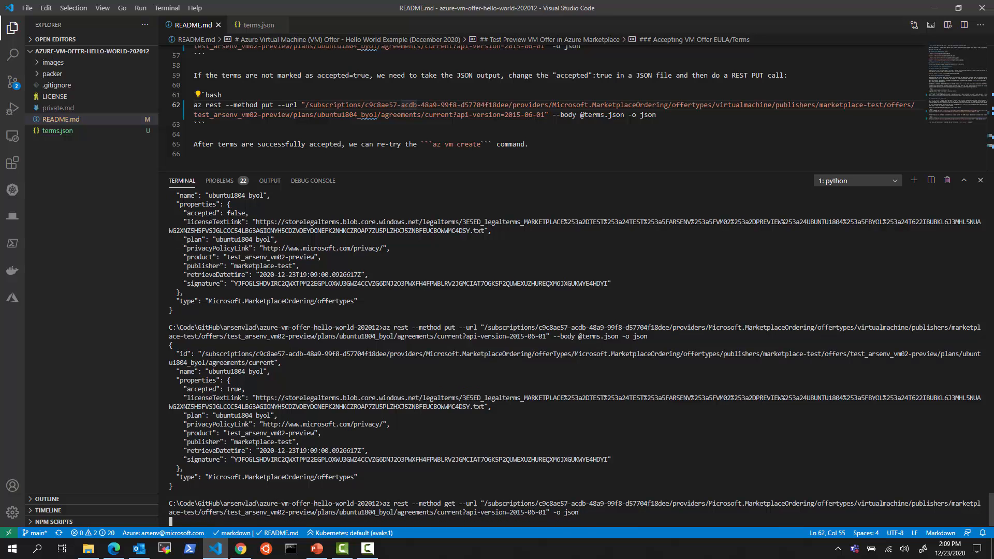
{"action": "double_click", "coordinate": [235, 407]}
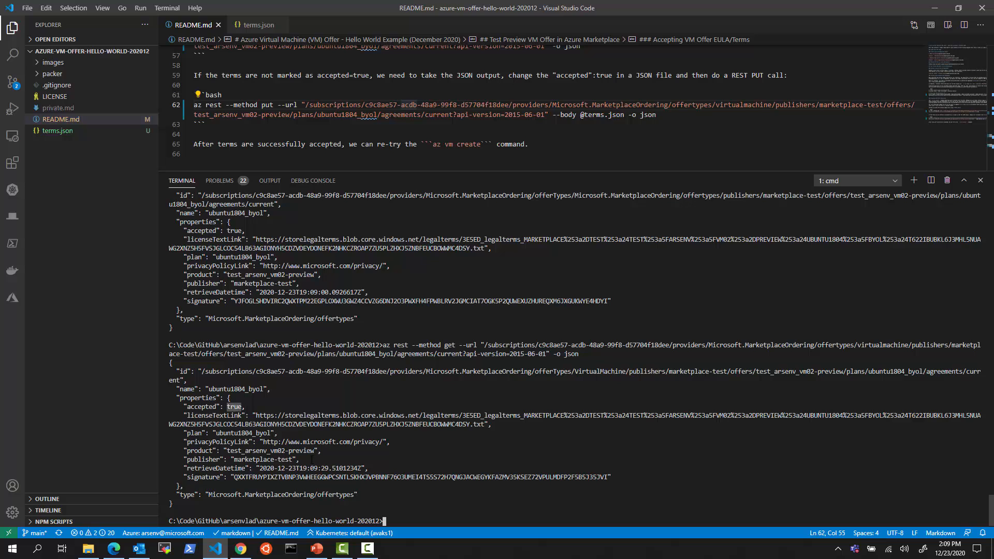
{"action": "scroll", "coordinate": [399, 129], "scroll_direction": "up", "scroll_amount": 7}
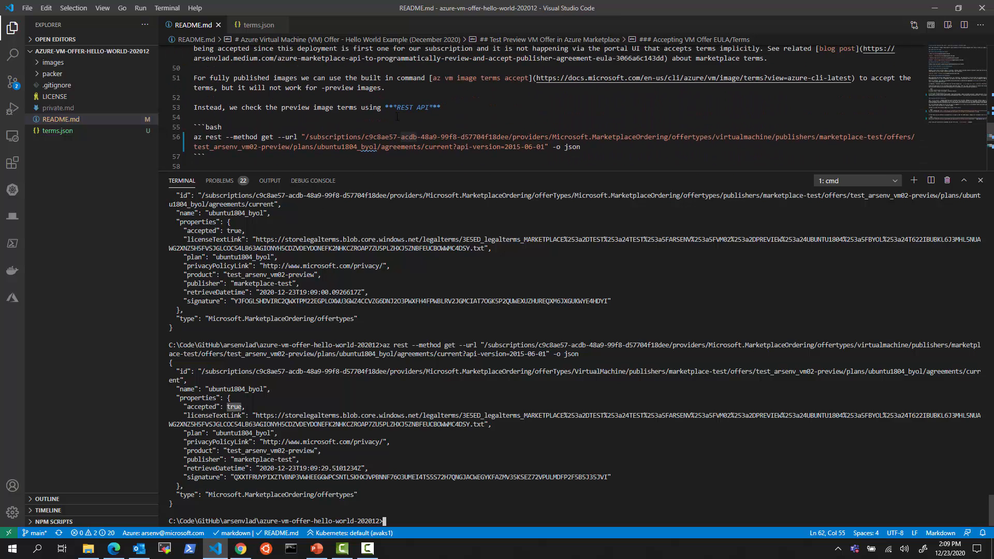
Rerun the line 44 az vm create command for avtestvm300a in the terminal
{"action": "scroll", "coordinate": [399, 130], "scroll_direction": "up", "scroll_amount": 3}
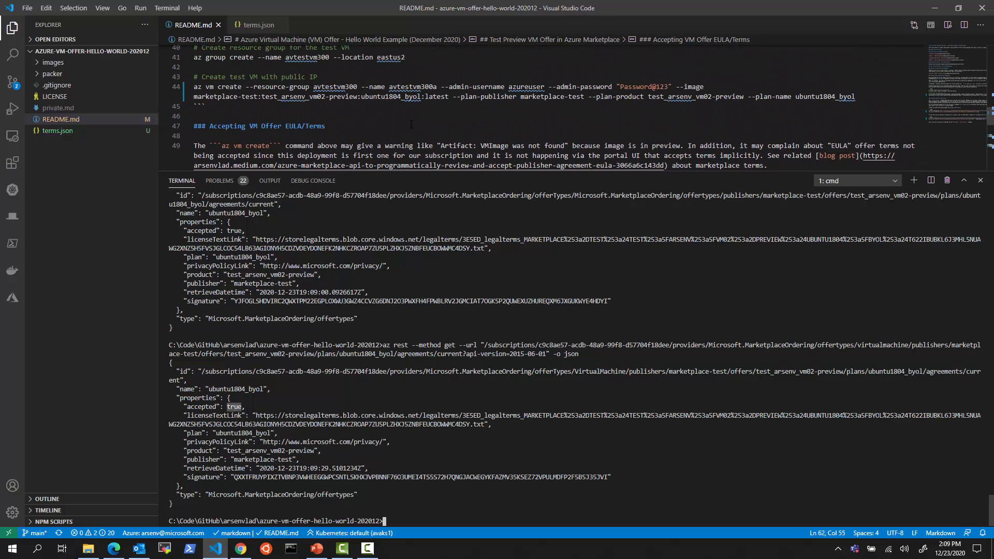
{"action": "left_click", "coordinate": [420, 86]}
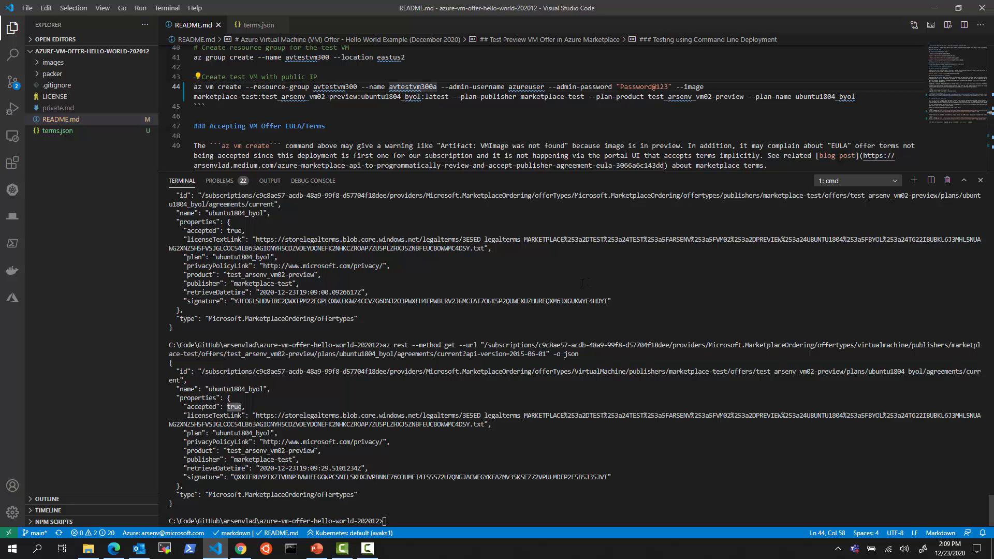
{"action": "key", "text": "F8"}
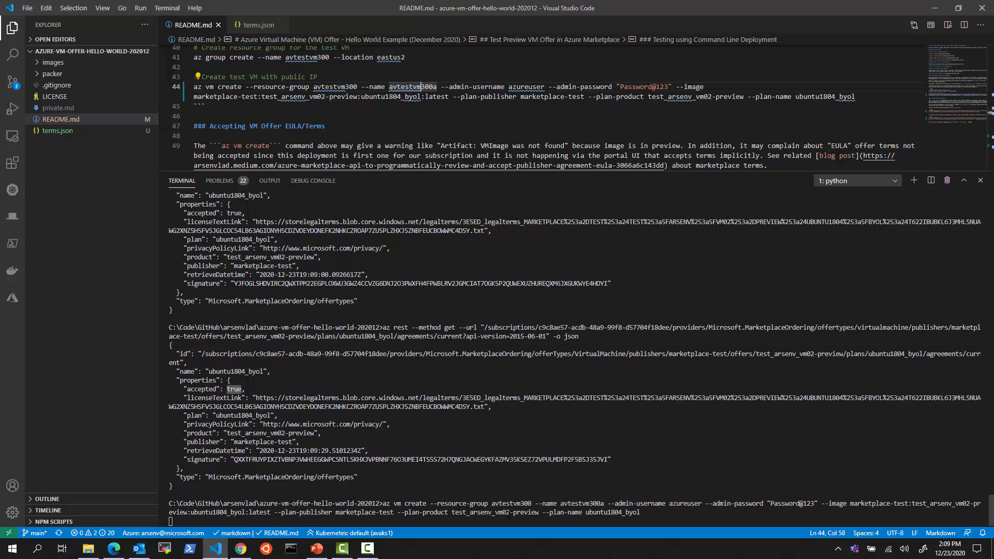
{"action": "left_click", "coordinate": [114, 548]}
Open the avtestvm300 resource group's Deployments and refresh the in-progress avtestvm300a deployment
{"action": "left_click", "coordinate": [273, 12]}
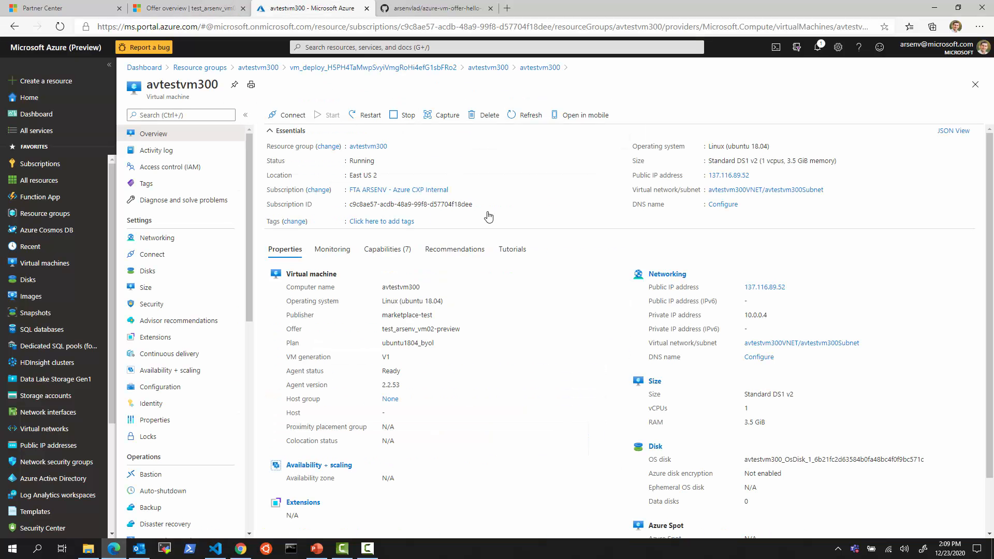
{"action": "left_click", "coordinate": [367, 147]}
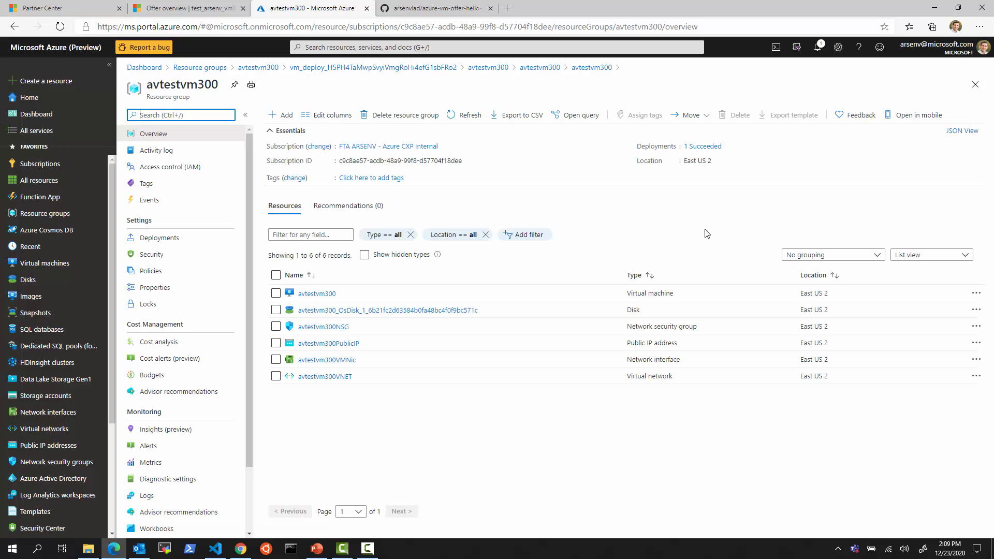
{"action": "left_click", "coordinate": [711, 148]}
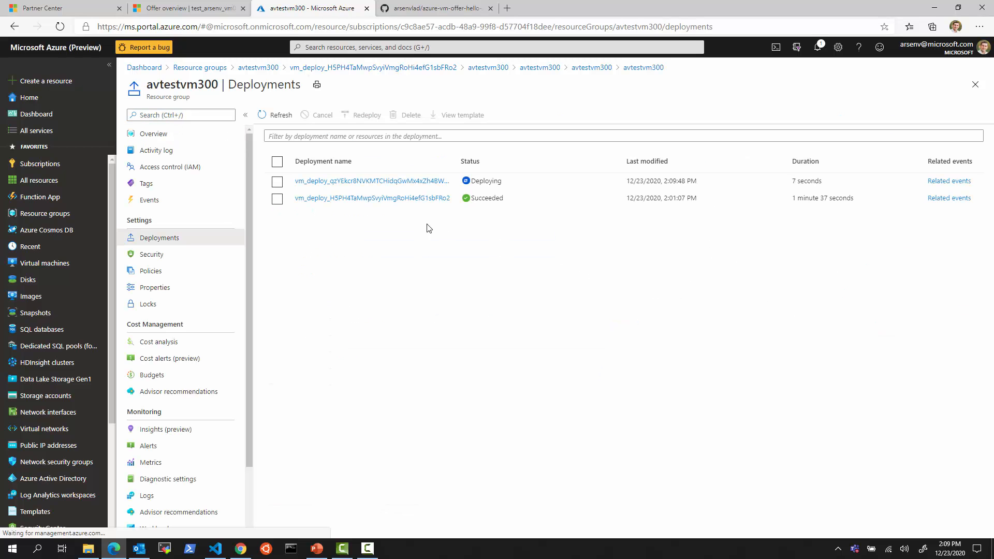
{"action": "left_click", "coordinate": [374, 181]}
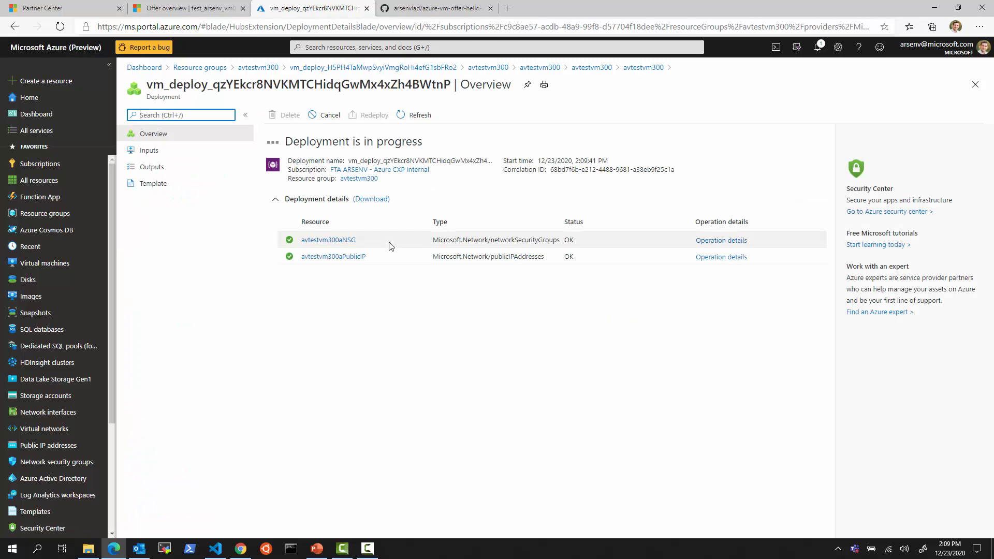
{"action": "left_click", "coordinate": [413, 112]}
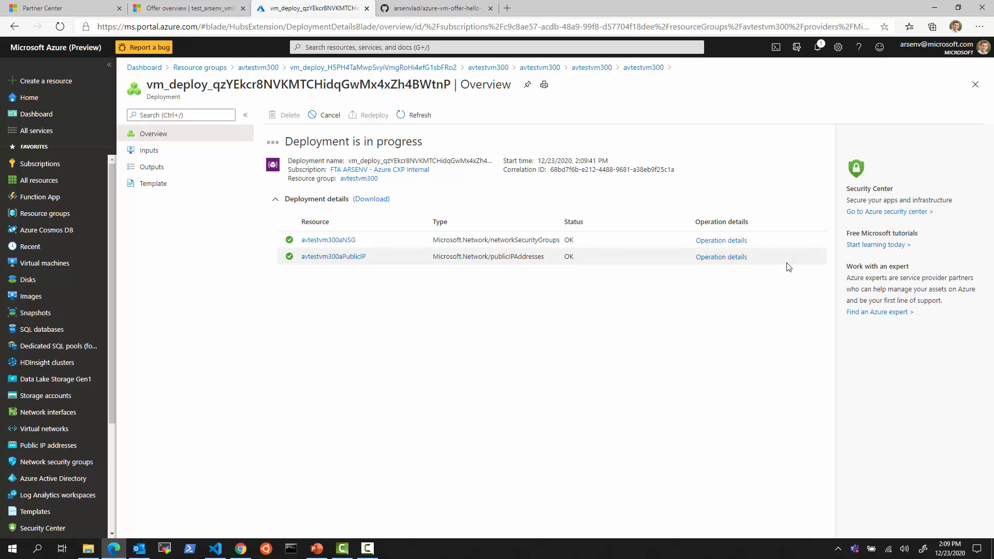
{"action": "left_click", "coordinate": [975, 85]}
{"action": "left_click", "coordinate": [420, 15]}
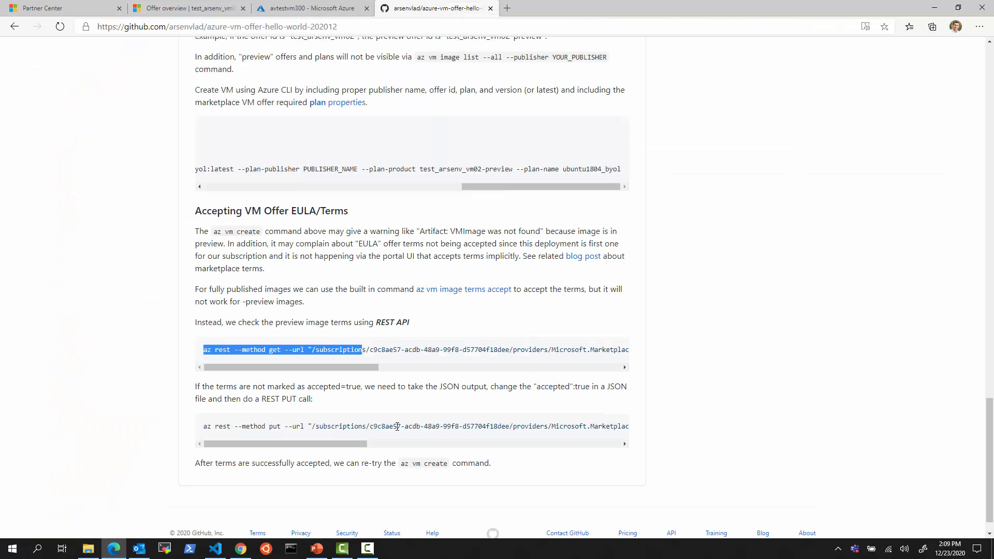
{"action": "left_click", "coordinate": [394, 350]}
{"action": "scroll", "coordinate": [404, 375], "scroll_direction": "up", "scroll_amount": 4}
{"action": "scroll", "coordinate": [407, 373], "scroll_direction": "up", "scroll_amount": 1}
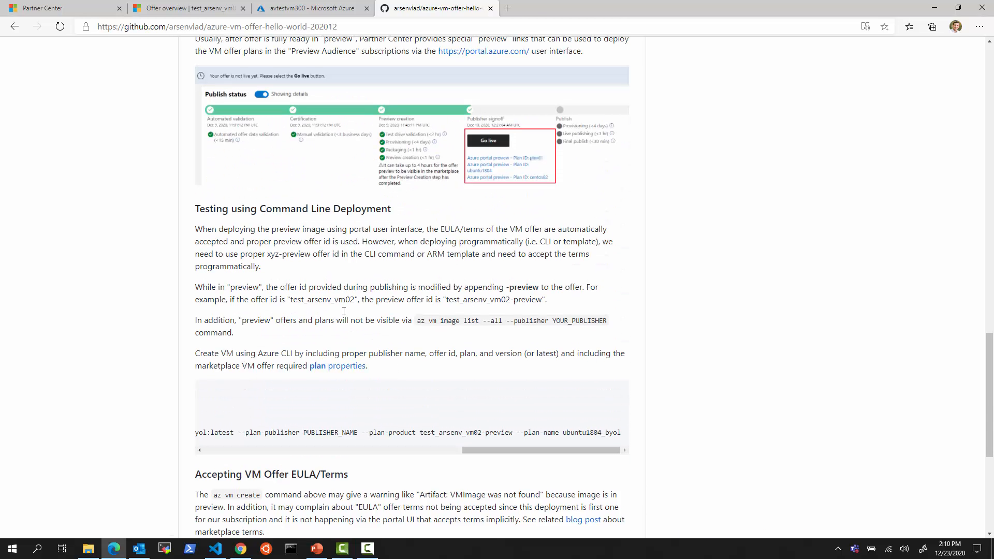
{"action": "scroll", "coordinate": [343, 311], "scroll_direction": "up", "scroll_amount": 3}
{"action": "scroll", "coordinate": [532, 298], "scroll_direction": "down", "scroll_amount": 1}
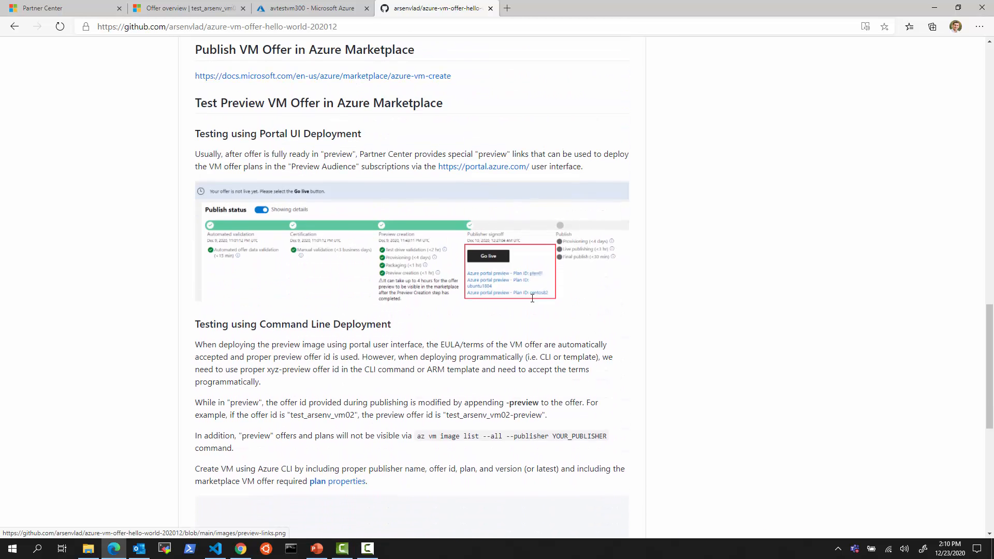
{"action": "scroll", "coordinate": [562, 391], "scroll_direction": "down", "scroll_amount": 2}
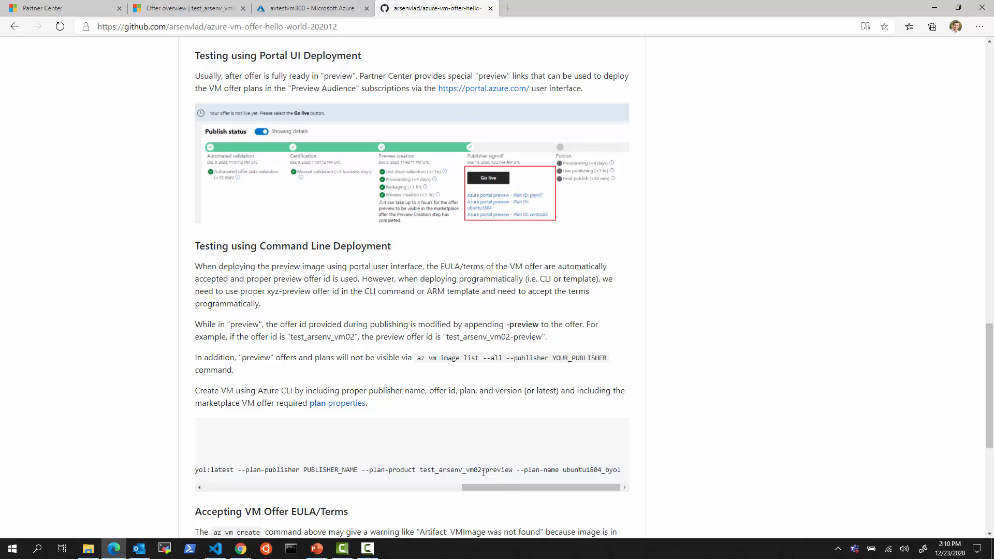
{"action": "left_click_drag", "start_coordinate": [481, 471], "coordinate": [210, 480]}
{"action": "left_click_drag", "start_coordinate": [364, 490], "coordinate": [515, 499]}
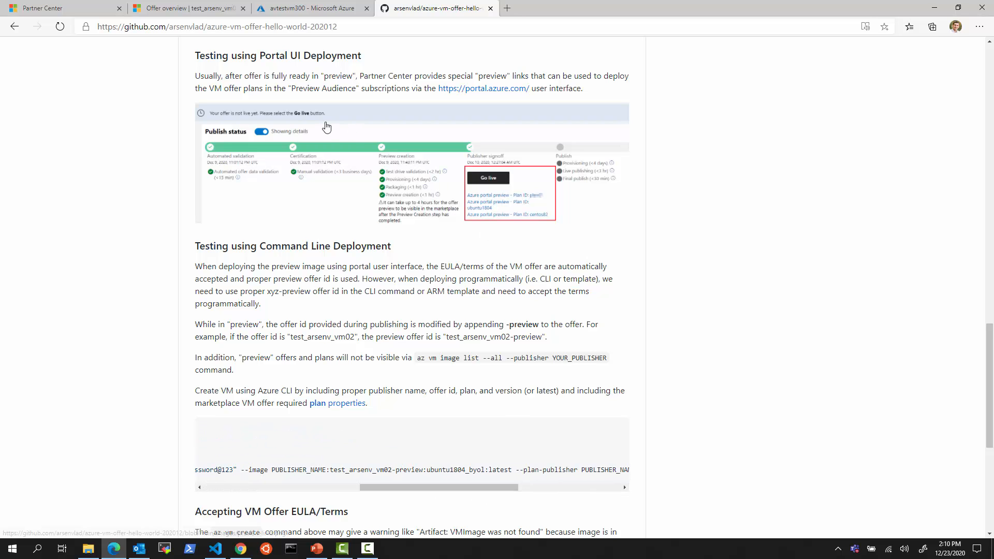
{"action": "scroll", "coordinate": [469, 348], "scroll_direction": "down", "scroll_amount": 6}
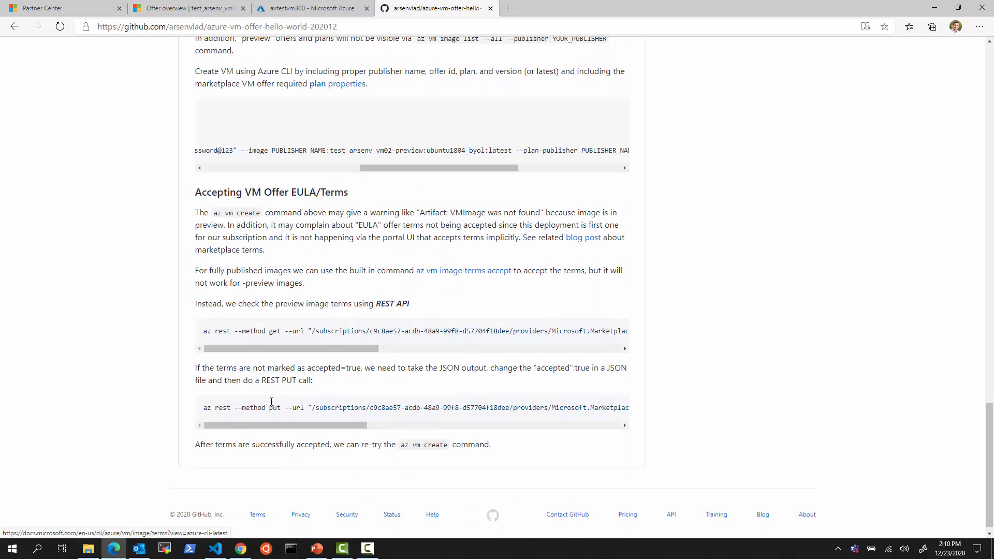
{"action": "left_click_drag", "start_coordinate": [195, 304], "coordinate": [433, 393]}
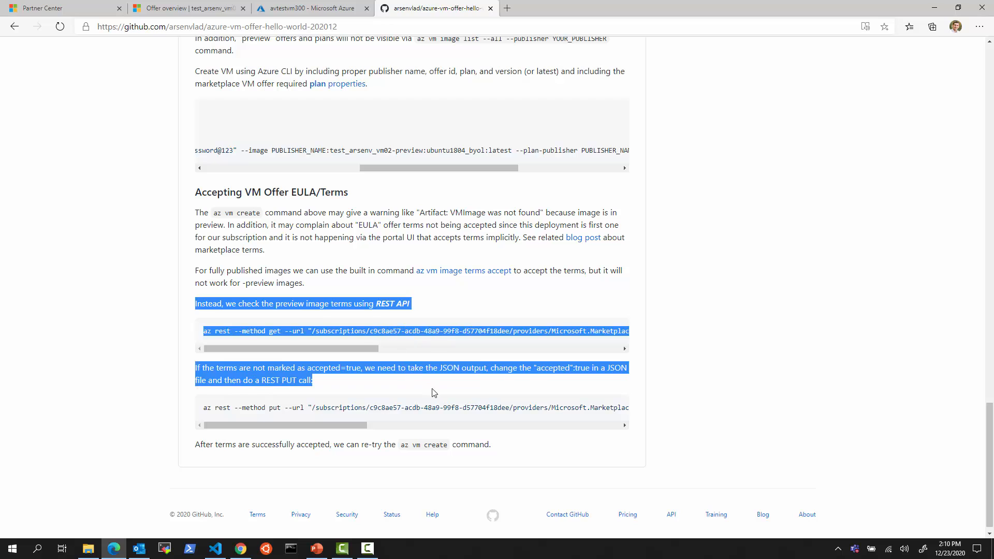
{"action": "left_click", "coordinate": [440, 401]}
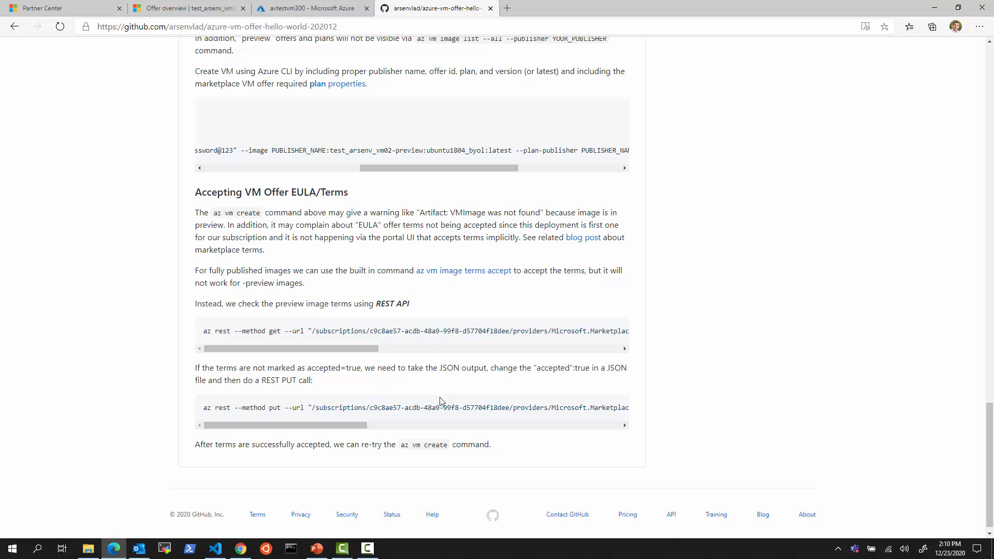
{"action": "right_click", "coordinate": [586, 239]}
Skim the Medium blog post on accepting the publisher agreement, then close it
{"action": "left_click", "coordinate": [611, 247]}
{"action": "left_click", "coordinate": [600, 9]}
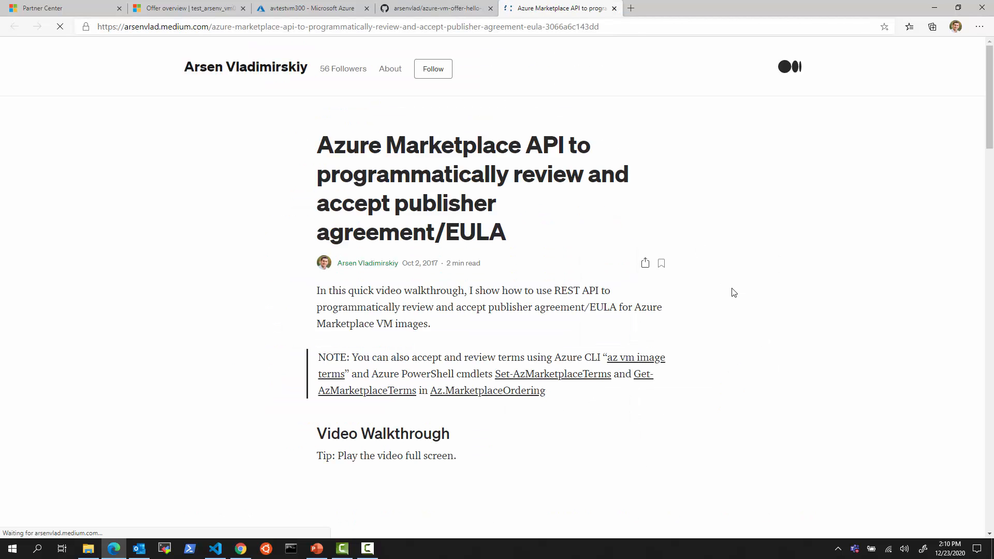
{"action": "scroll", "coordinate": [732, 291], "scroll_direction": "down", "scroll_amount": 5}
{"action": "scroll", "coordinate": [762, 336], "scroll_direction": "down", "scroll_amount": 2}
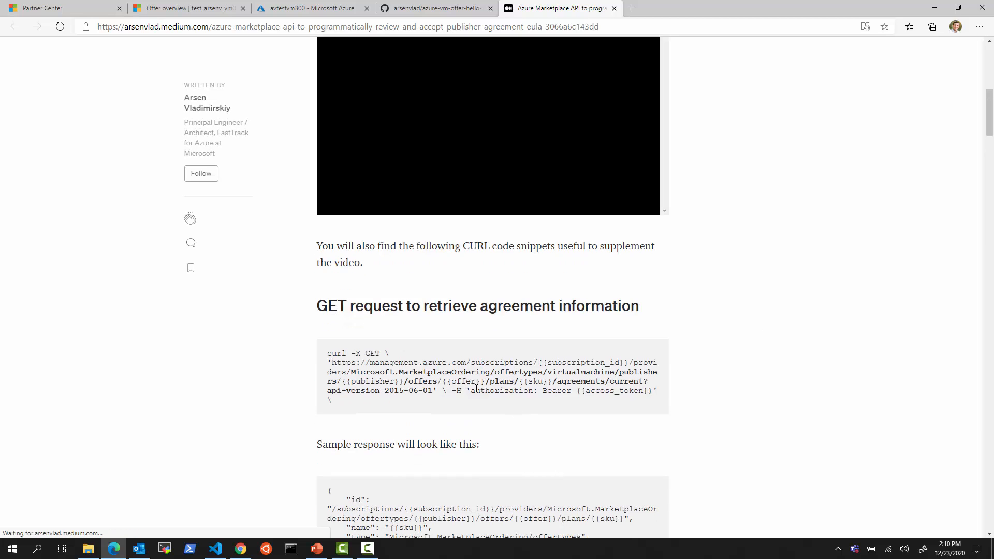
{"action": "left_click", "coordinate": [615, 8]}
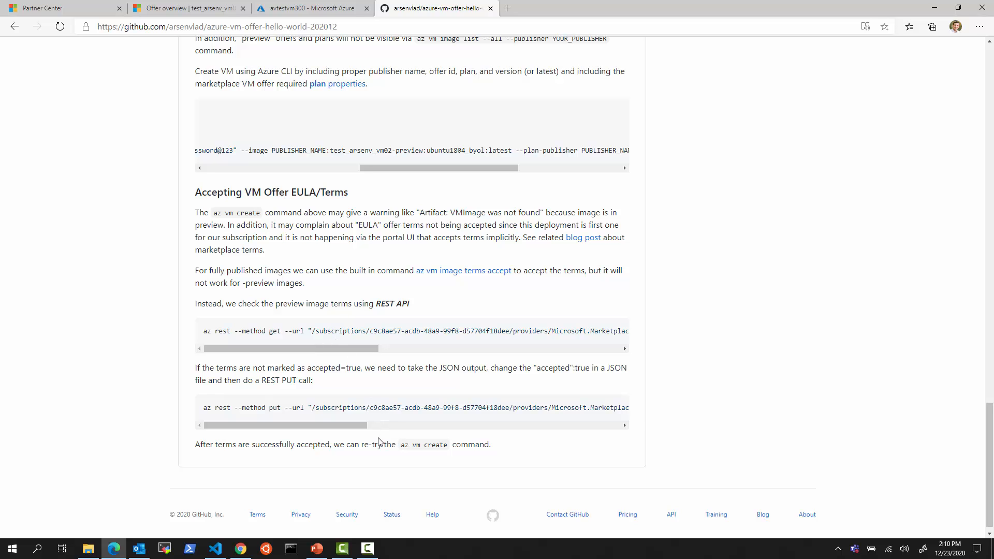
{"action": "left_click", "coordinate": [311, 8]}
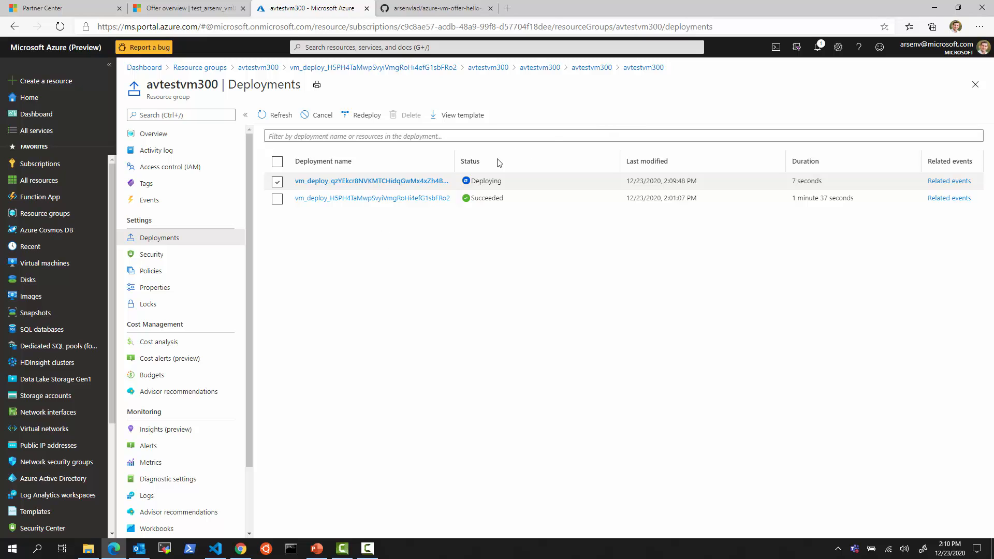
Refresh the avtestvm300 deployments list, then go to the test_arsenv_vm02 offer overview tab
{"action": "left_click", "coordinate": [281, 116]}
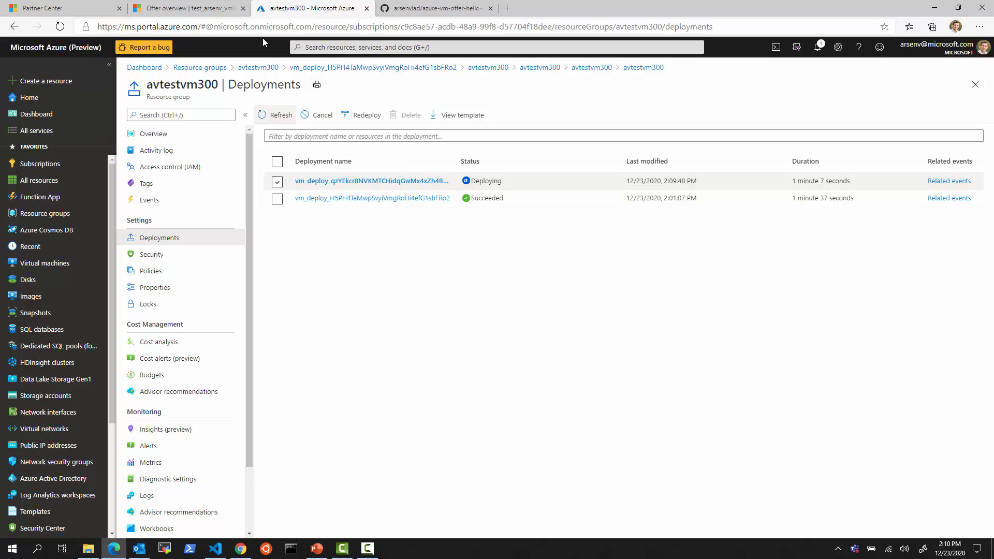
{"action": "left_click", "coordinate": [214, 9]}
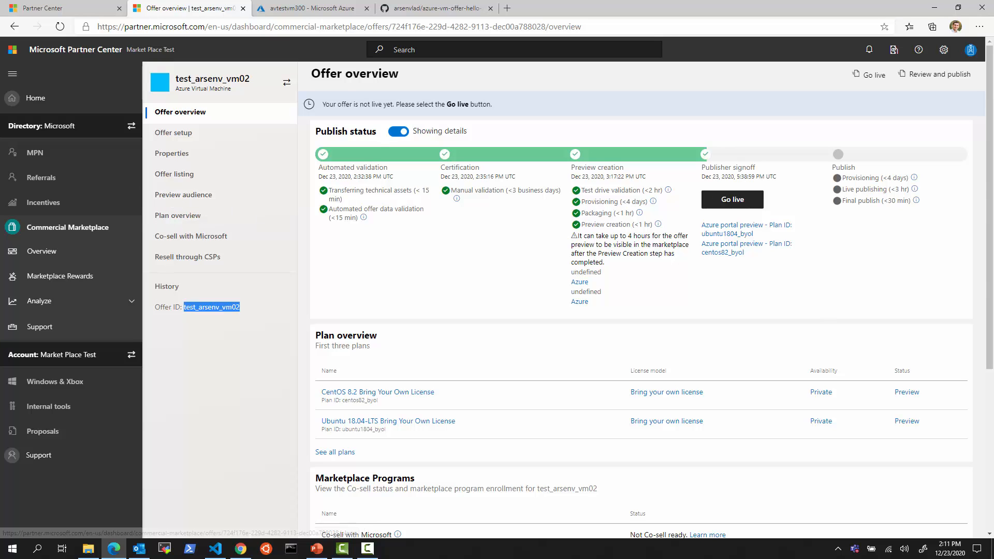
Inspect the second account's subscription IDs on the Chrome Subscriptions page
{"action": "left_click", "coordinate": [367, 549]}
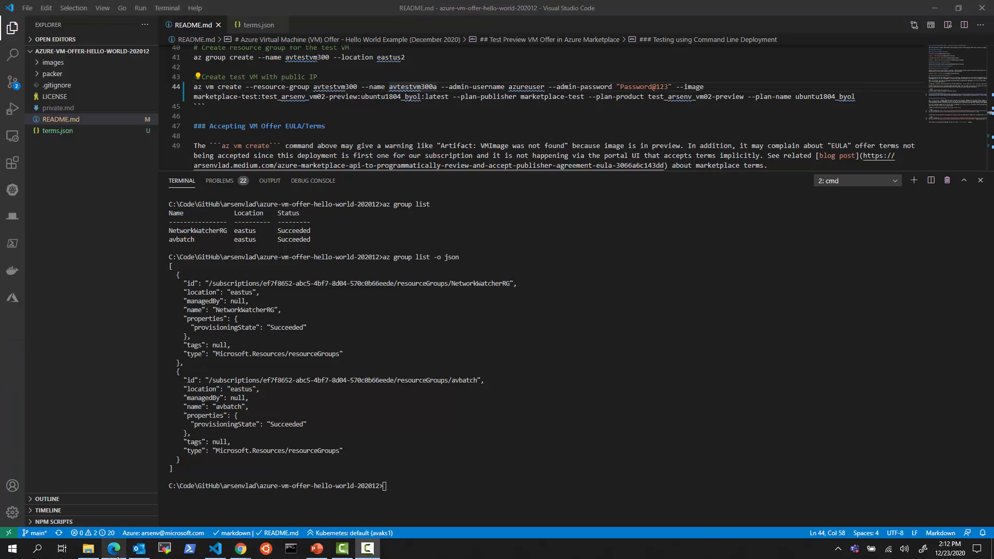
{"action": "mouse_move", "coordinate": [240, 550]}
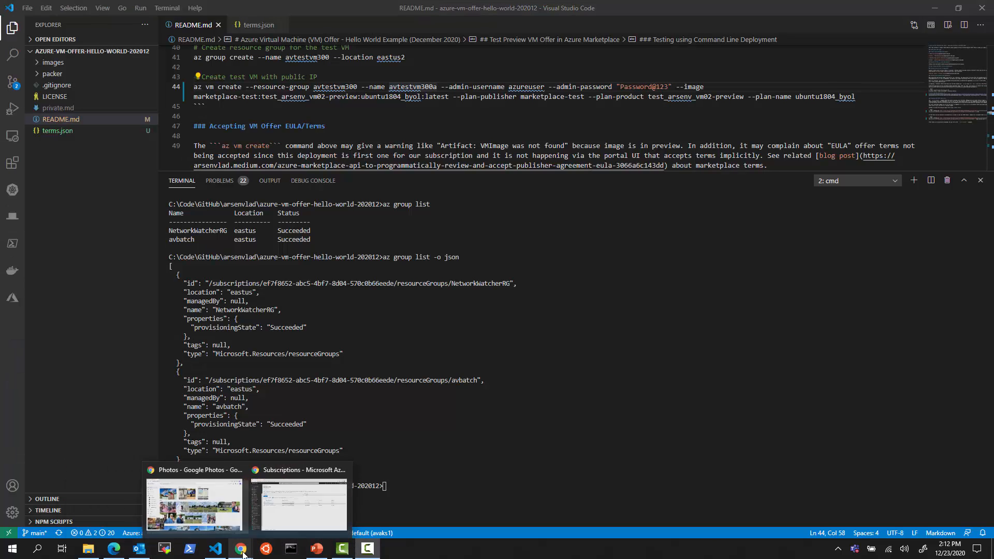
{"action": "left_click", "coordinate": [288, 514]}
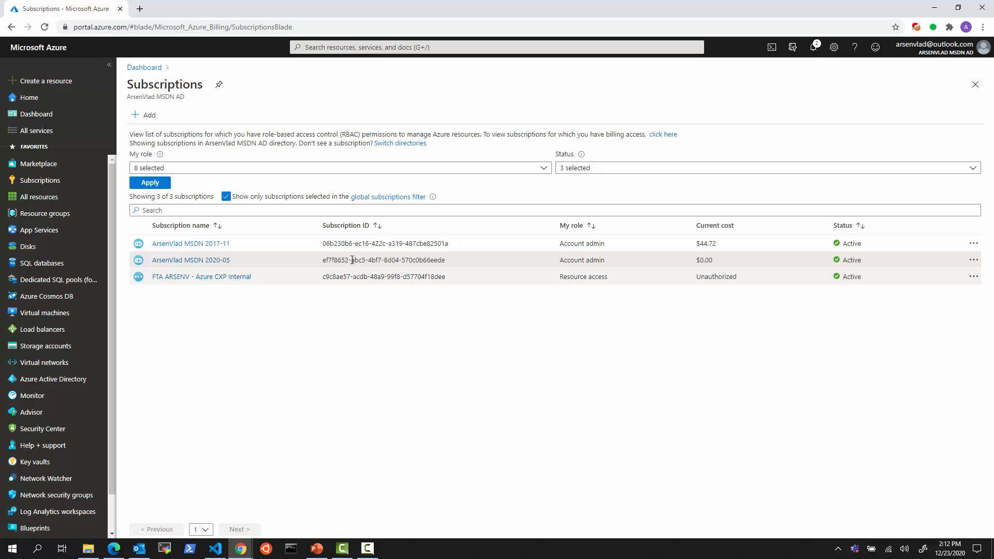
{"action": "double_click", "coordinate": [423, 244]}
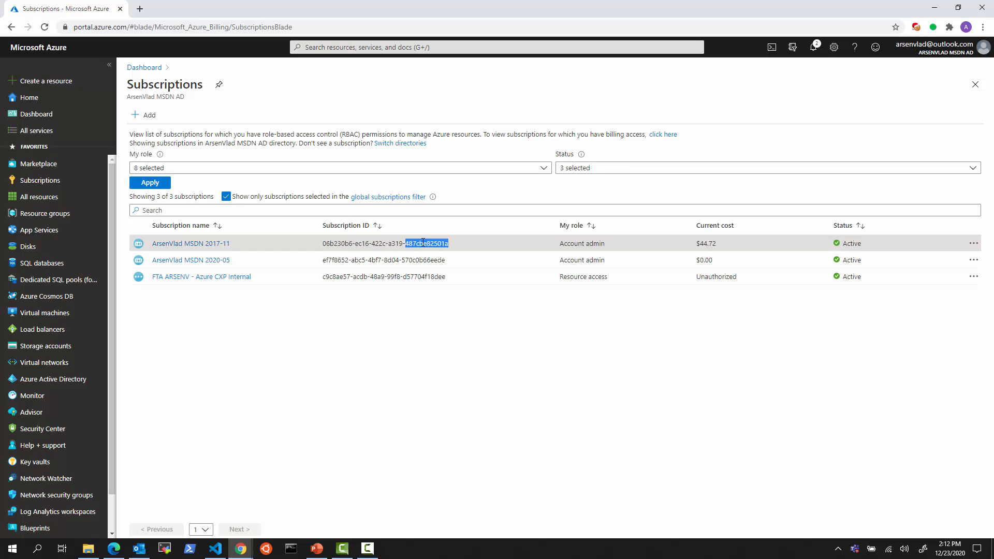
{"action": "triple_click", "coordinate": [423, 243]}
{"action": "left_click", "coordinate": [402, 288]}
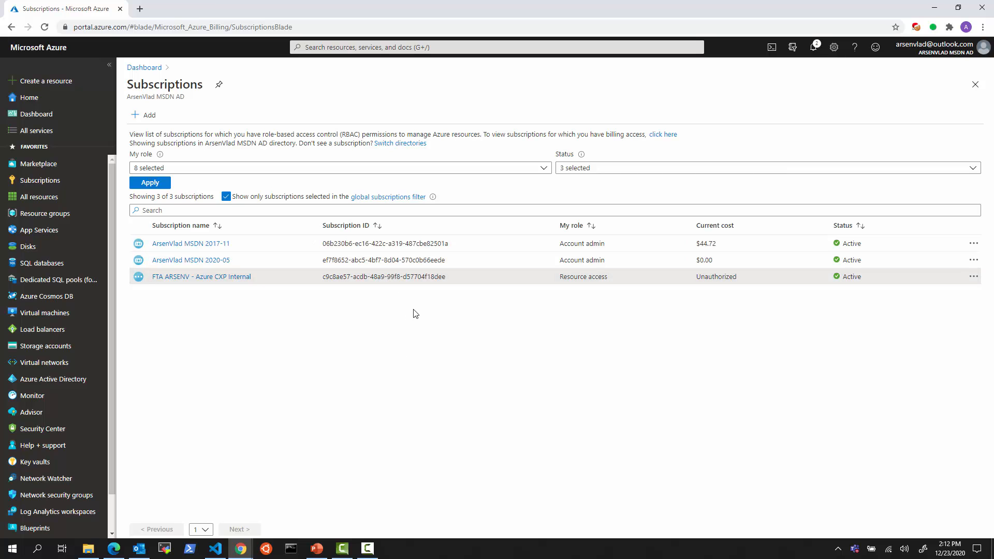
{"action": "left_click_drag", "start_coordinate": [445, 276], "coordinate": [336, 262]}
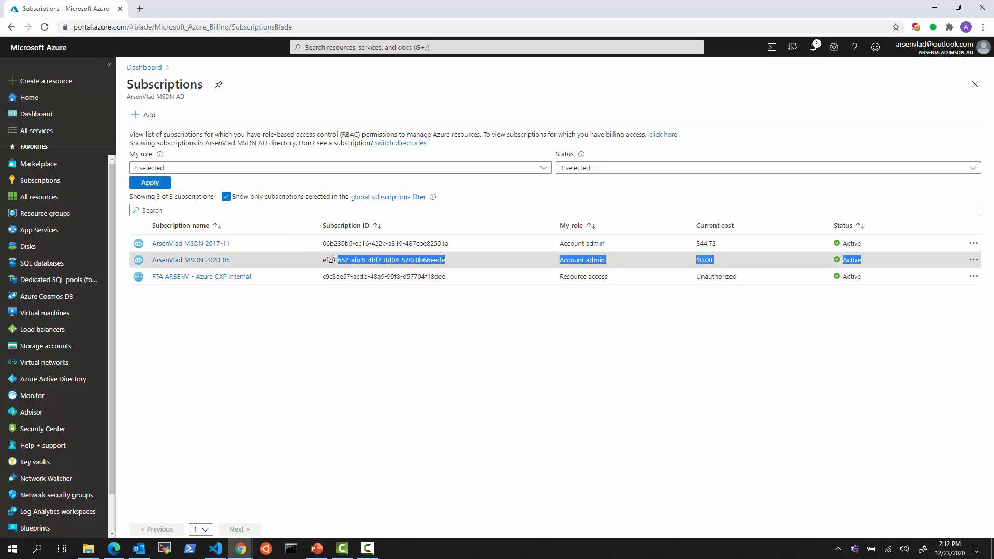
{"action": "left_click", "coordinate": [325, 262]}
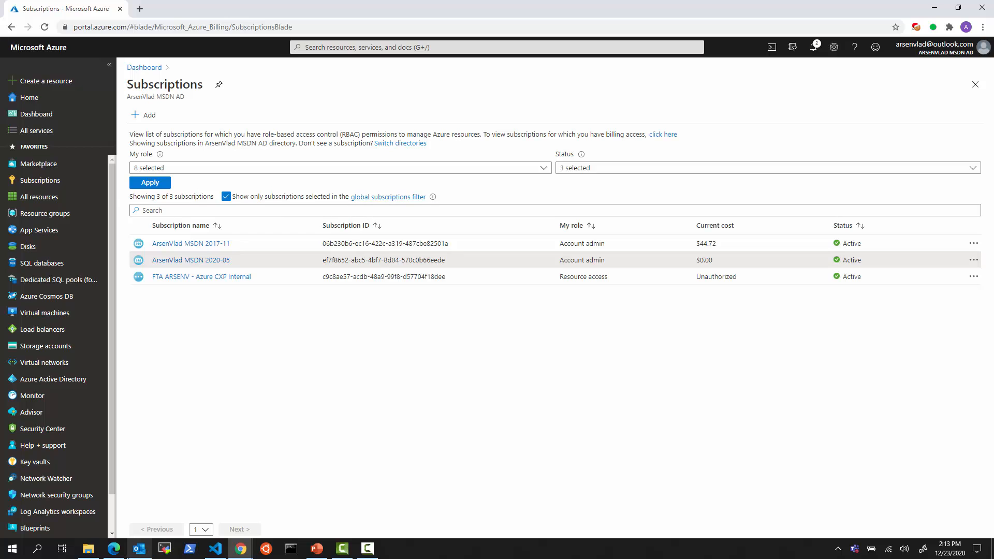
{"action": "left_click", "coordinate": [118, 553]}
View the test_arsenv_vm02 offer's Preview audience subscriptions in Partner Center
{"action": "left_click", "coordinate": [56, 9]}
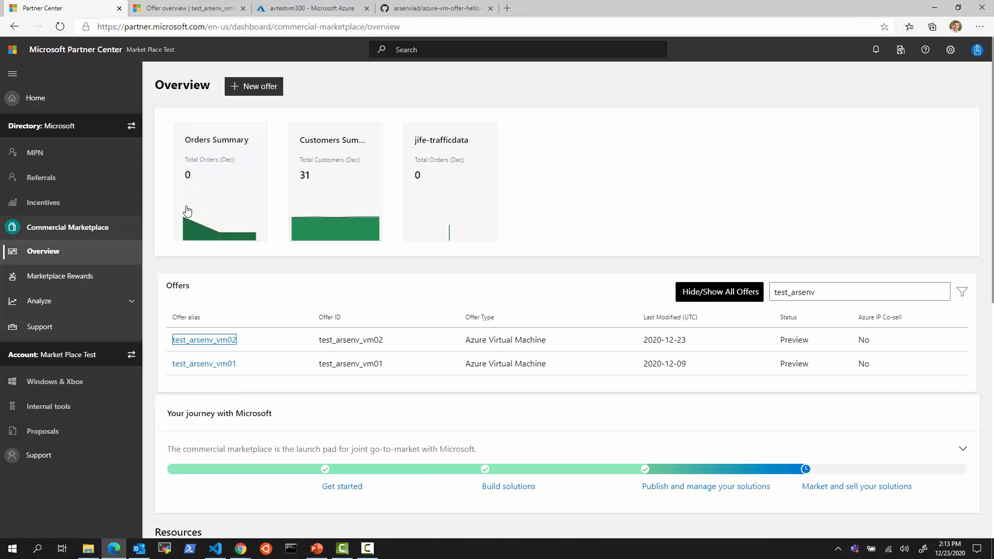
{"action": "left_click", "coordinate": [184, 8]}
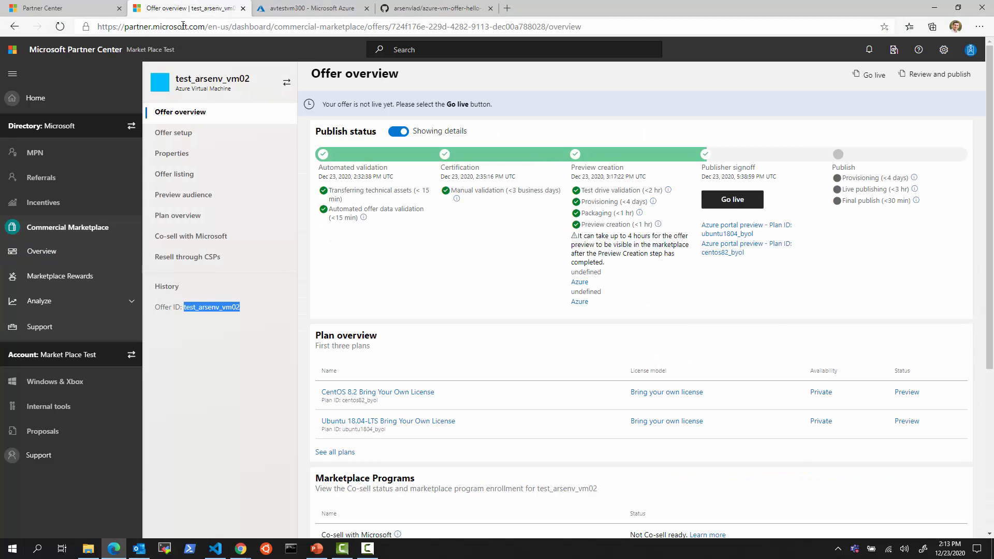
{"action": "left_click", "coordinate": [179, 201]}
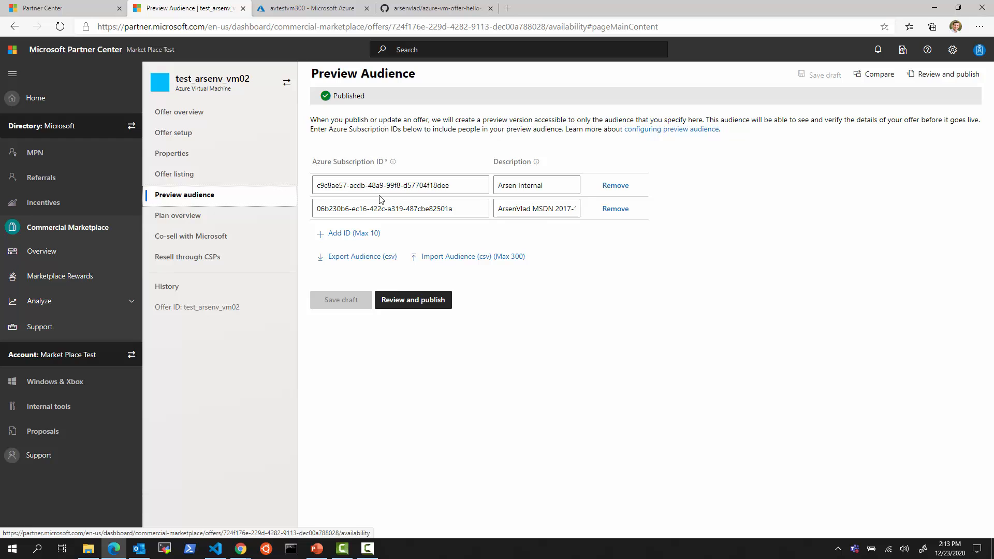
{"action": "left_click", "coordinate": [217, 546]}
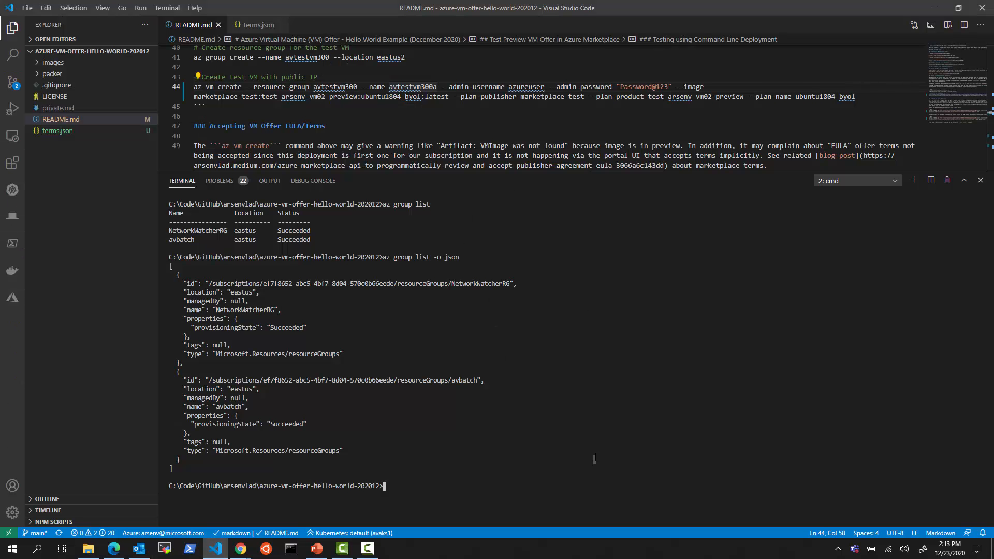
Clear the terminal and run line 41 to create resource group avtestvm300 in eastus2
{"action": "type", "text": "cls"}
{"action": "key", "text": "Return"}
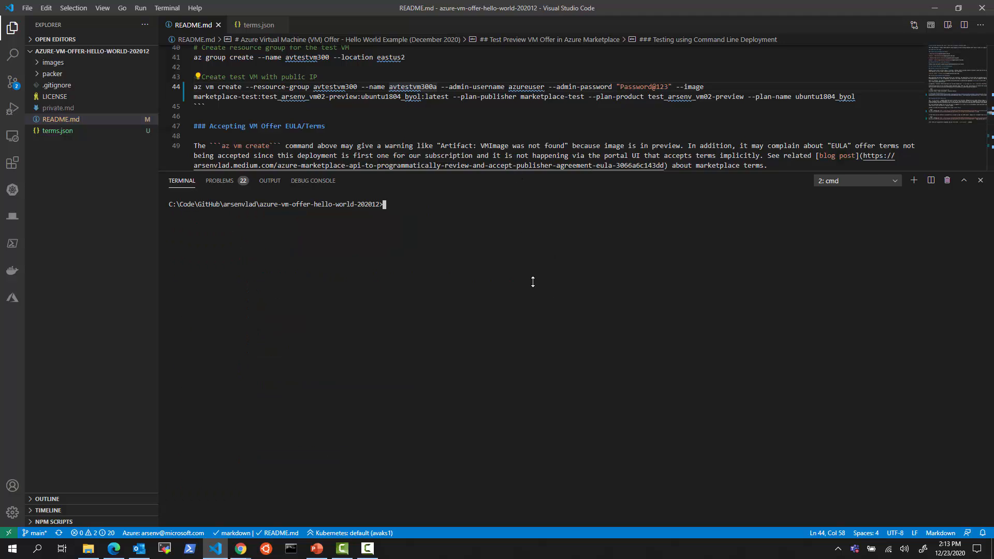
{"action": "left_click_drag", "start_coordinate": [532, 281], "coordinate": [533, 334]}
{"action": "scroll", "coordinate": [470, 181], "scroll_direction": "up", "scroll_amount": 2}
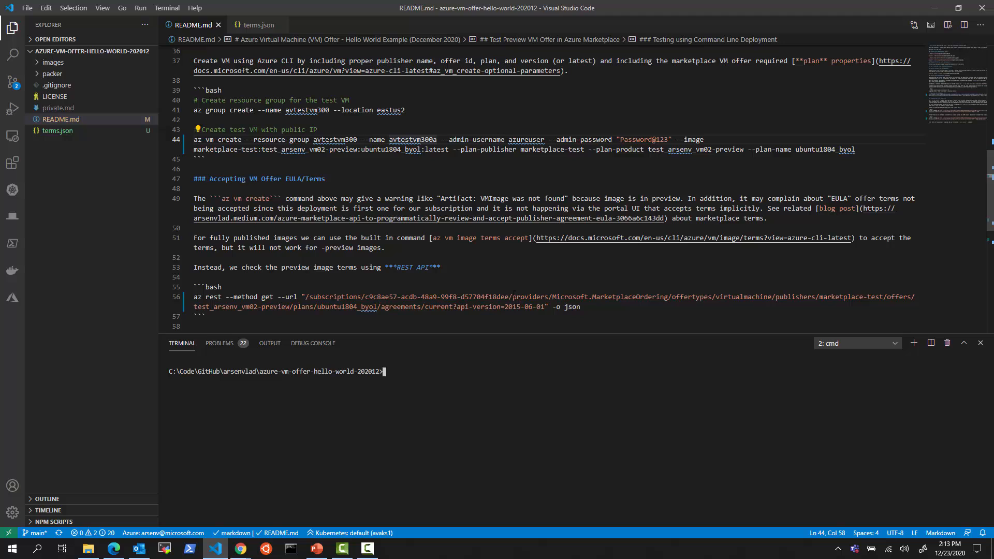
{"action": "scroll", "coordinate": [514, 293], "scroll_direction": "up", "scroll_amount": 3}
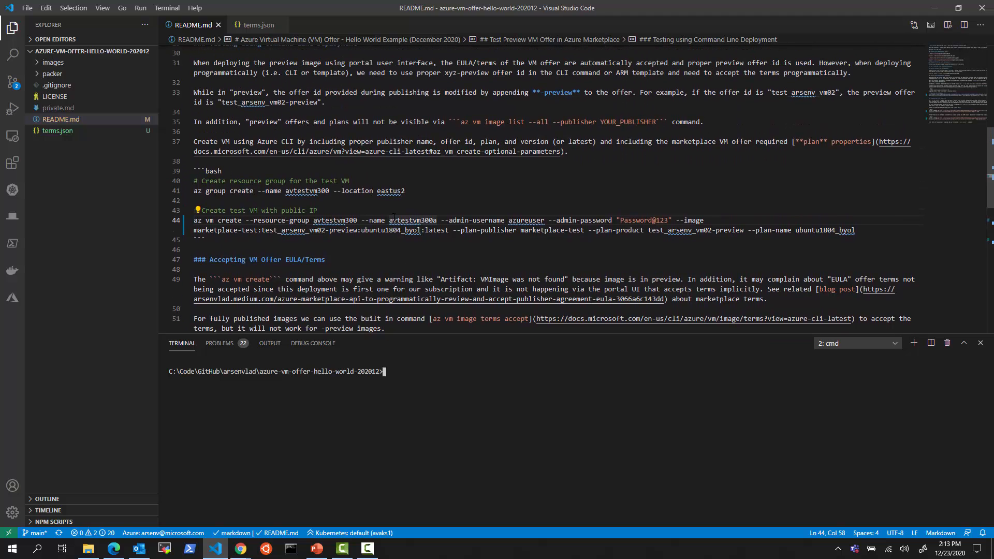
{"action": "left_click", "coordinate": [391, 190]}
{"action": "key", "text": "F8"}
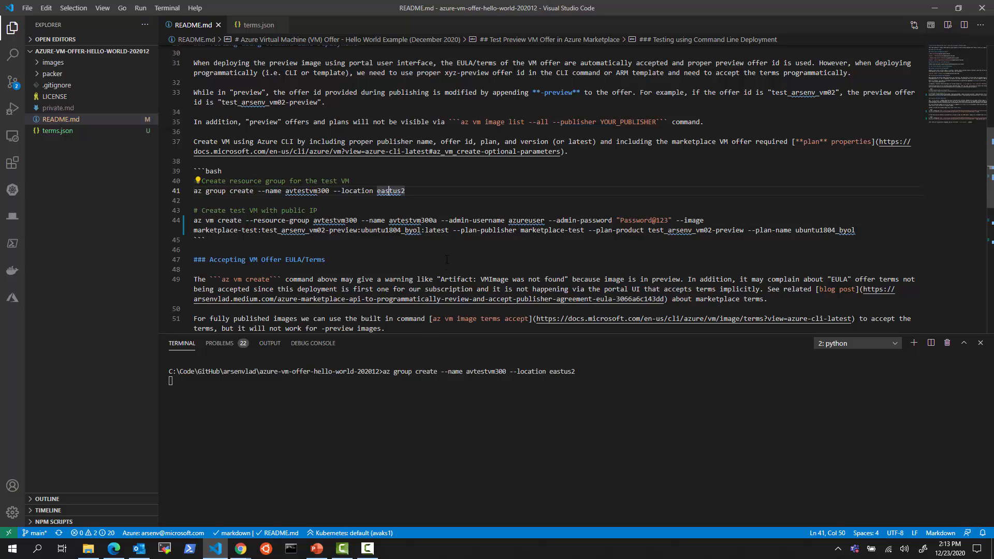
Remove the stray 'a' from the line 44 VM name and run az vm create for avtestvm300
{"action": "left_click", "coordinate": [438, 220]}
{"action": "key", "text": "BackSpace"}
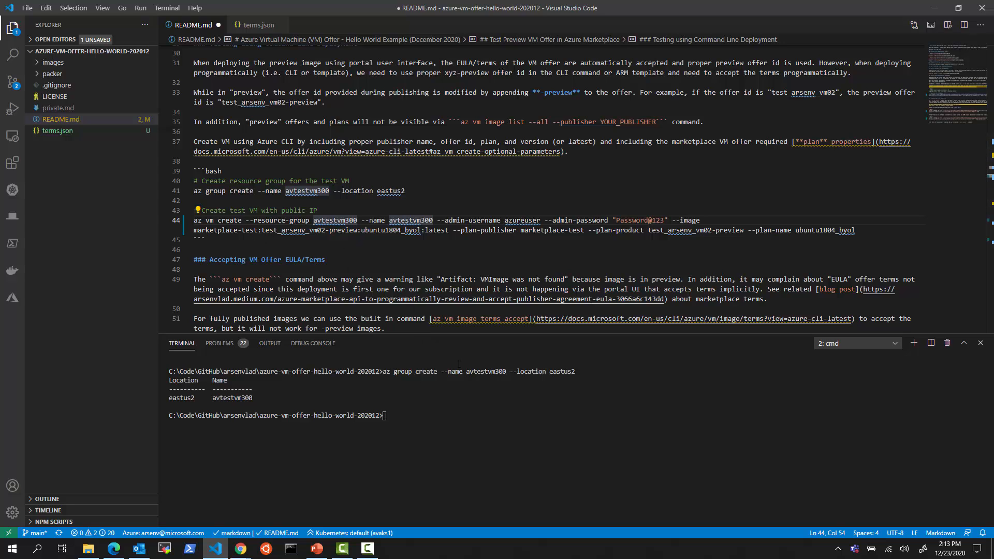
{"action": "key", "text": "F8"}
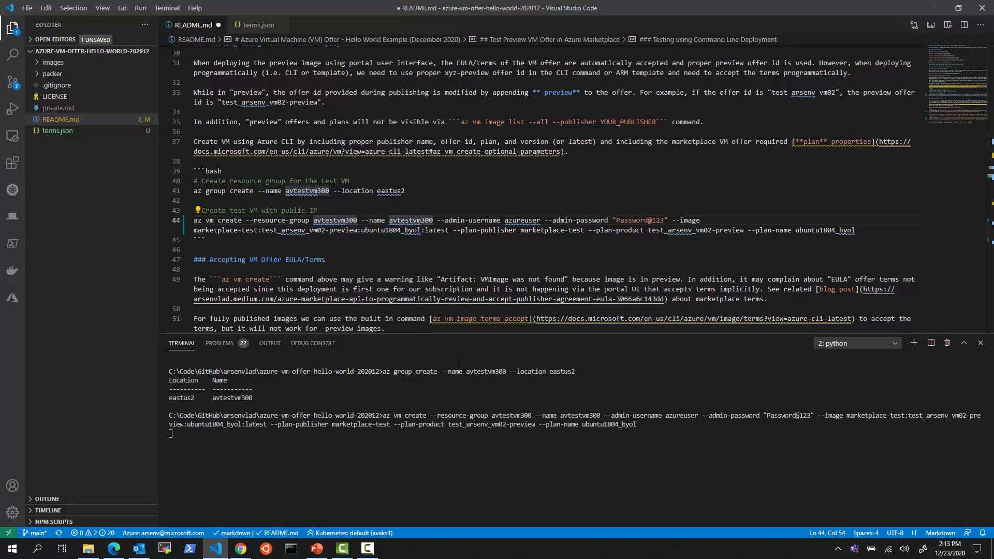
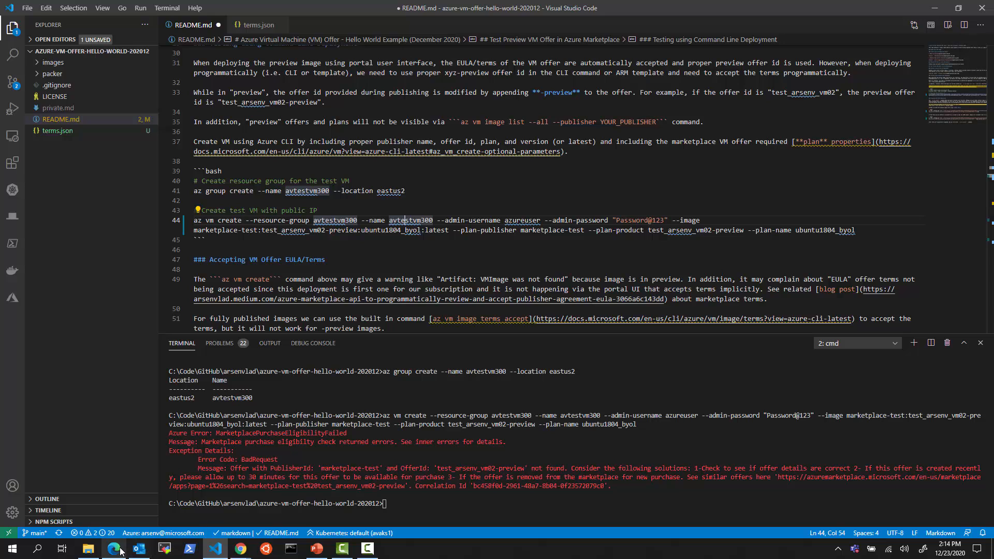
Copy the first subscription's ID from the Azure portal and start an az account set command
{"action": "mouse_move", "coordinate": [241, 555]}
{"action": "left_click", "coordinate": [288, 515]}
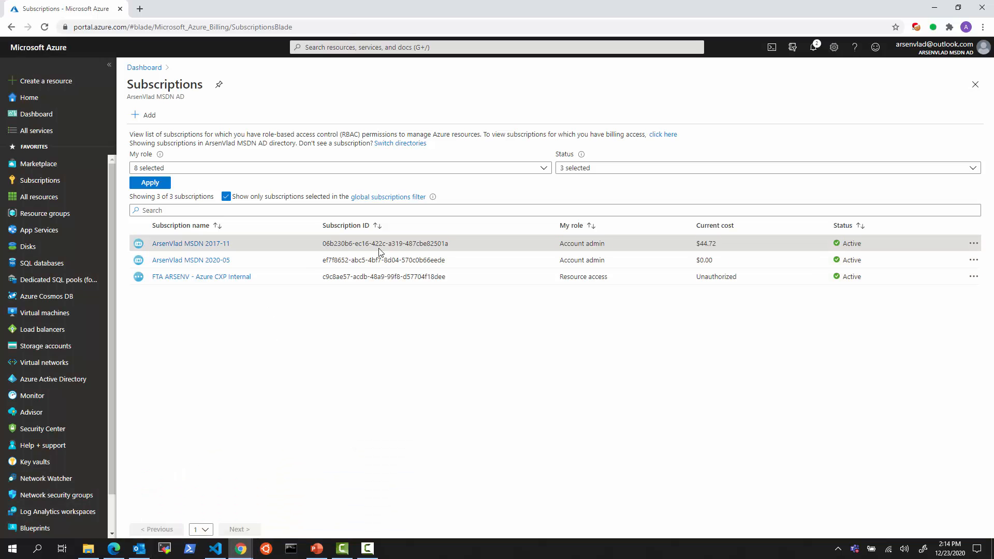
{"action": "left_click_drag", "start_coordinate": [452, 244], "coordinate": [322, 244]}
{"action": "key", "text": "ctrl+c"}
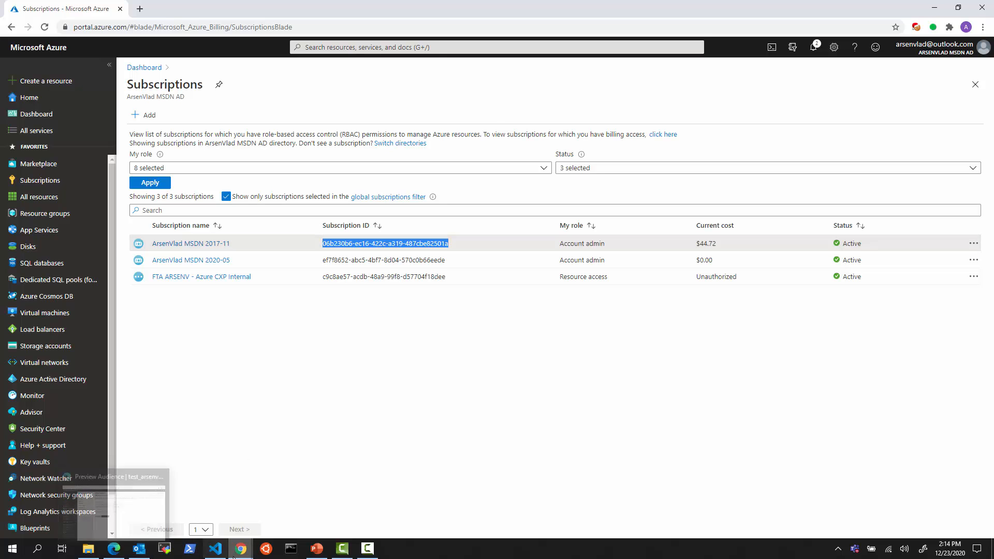
{"action": "left_click", "coordinate": [216, 548]}
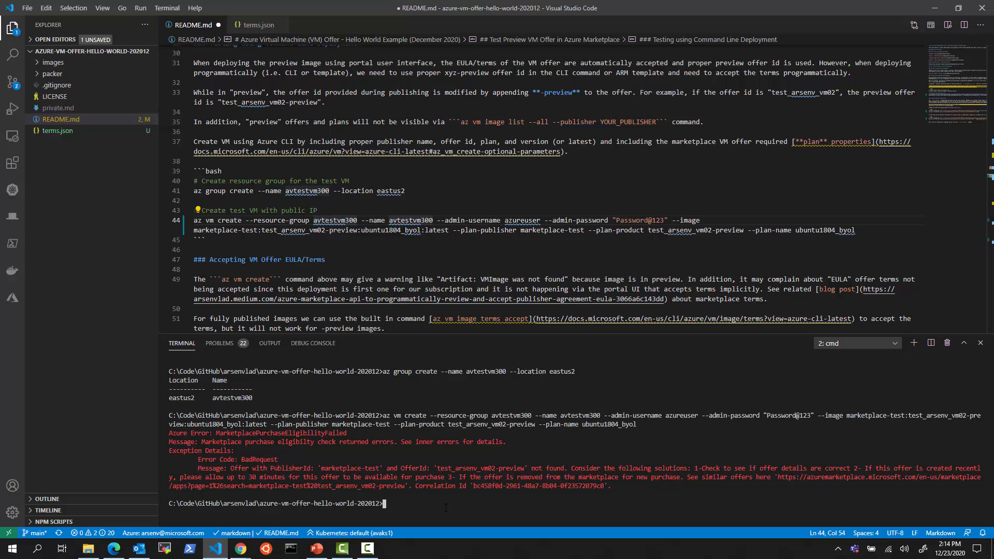
{"action": "type", "text": "az account set --subscription \""}
Set the active Azure CLI subscription to the pasted subscription ID
{"action": "key", "text": "ctrl+v"}
{"action": "type", "text": "\""}
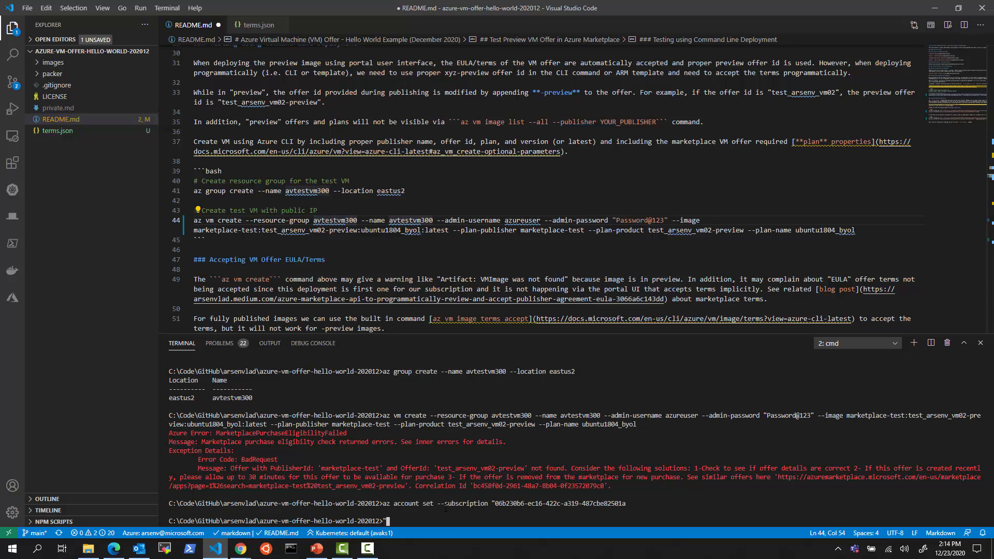
{"action": "key", "text": "BackSpace"}
{"action": "key", "text": "Return"}
{"action": "key", "text": "Up"}
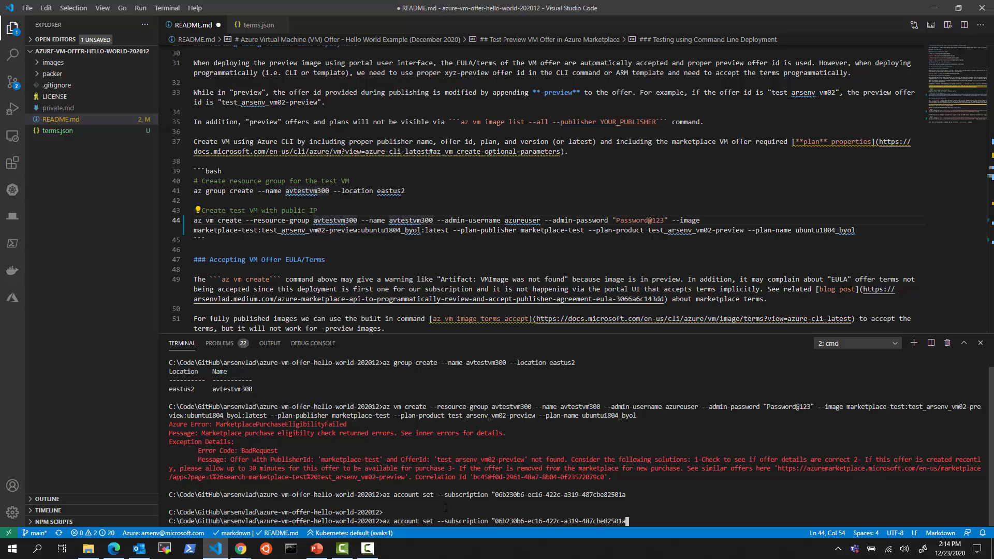
{"action": "type", "text": "\""}
{"action": "key", "text": "Return"}
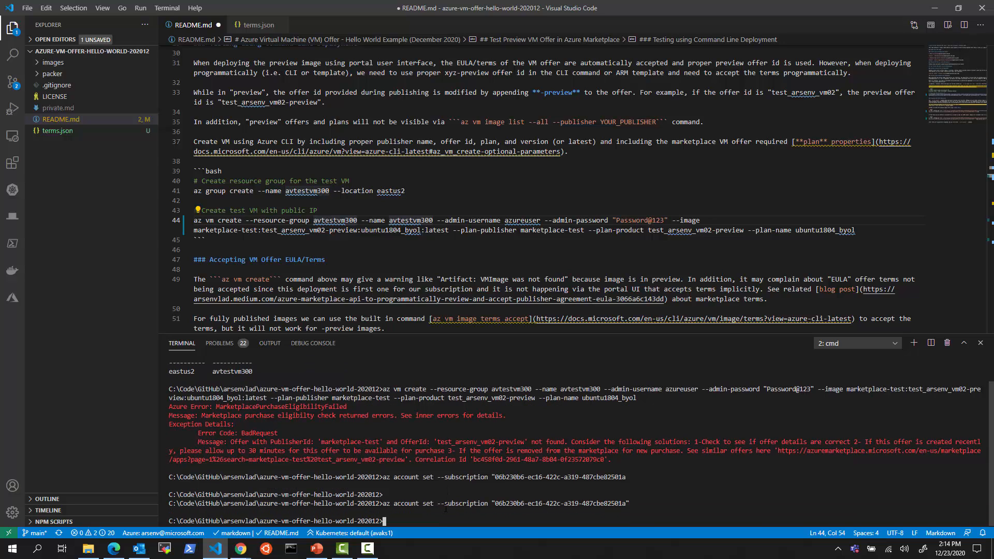
List the resource groups and recreate resource group avtestvm300 in eastus2
{"action": "type", "text": "az group list"}
{"action": "key", "text": "Return"}
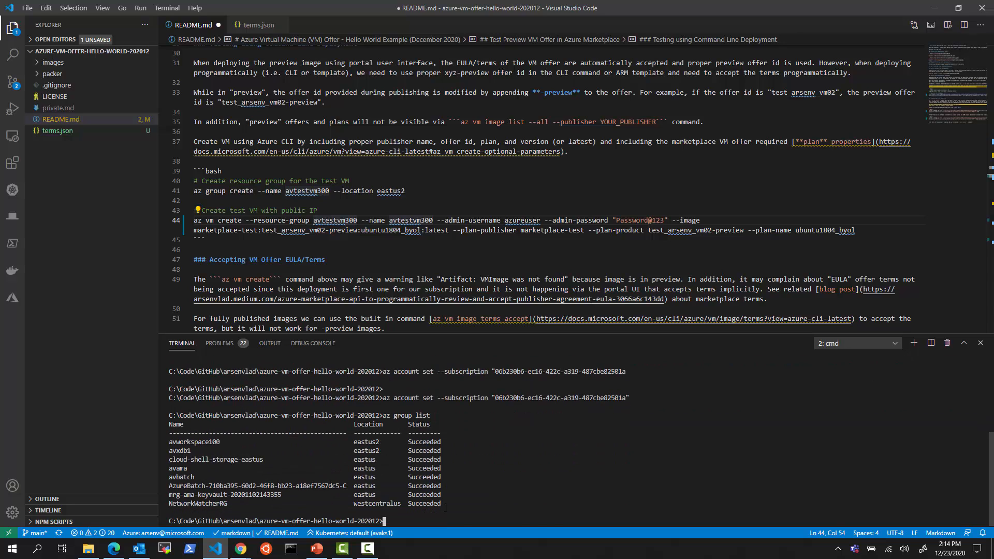
{"action": "key", "text": "ctrl+v"}
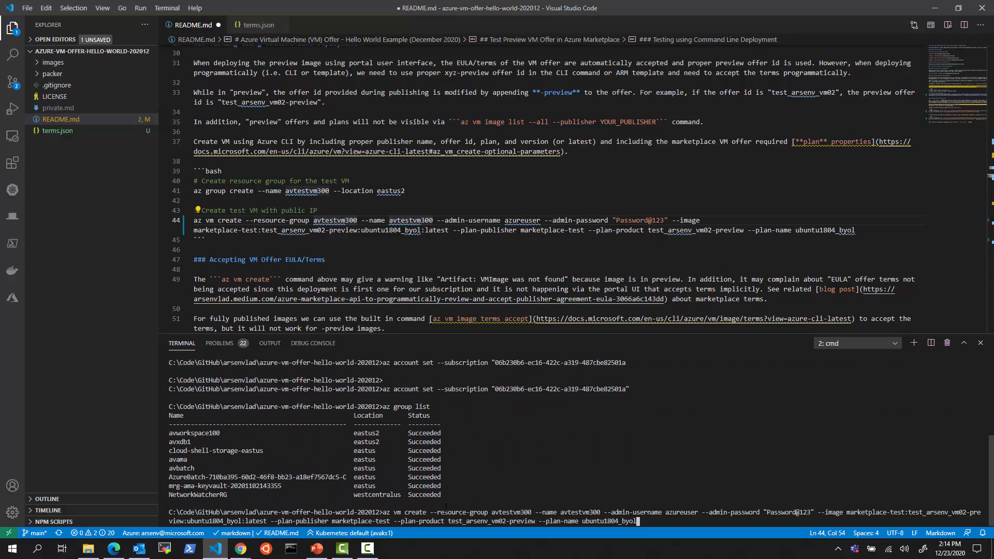
{"action": "key", "text": "Up"}
{"action": "key", "text": "Return"}
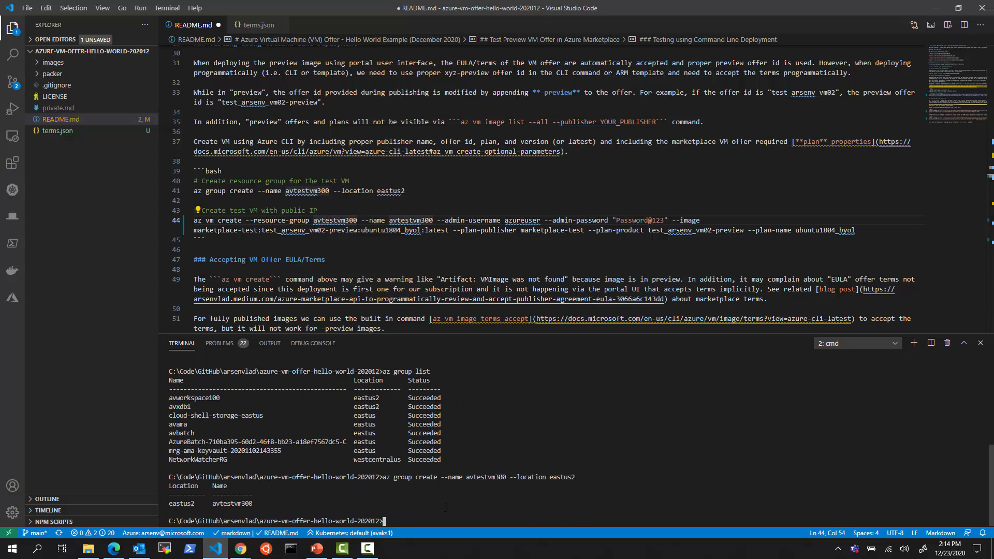
Rerun az vm create for the test VM and open a second cmd terminal
{"action": "key", "text": "Up"}
{"action": "key", "text": "Up"}
{"action": "key", "text": "Up"}
{"action": "key", "text": "Up"}
{"action": "key", "text": "Up"}
{"action": "key", "text": "Up"}
{"action": "key", "text": "Up"}
{"action": "key", "text": "Up"}
{"action": "key", "text": "Up"}
{"action": "key", "text": "Up"}
{"action": "key", "text": "Up"}
{"action": "key", "text": "Up"}
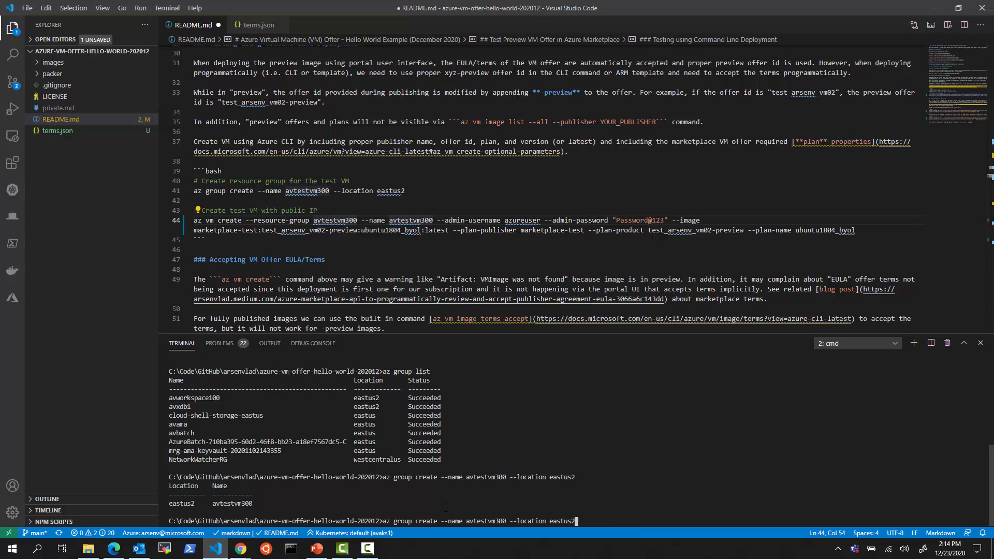
{"action": "key", "text": "Return"}
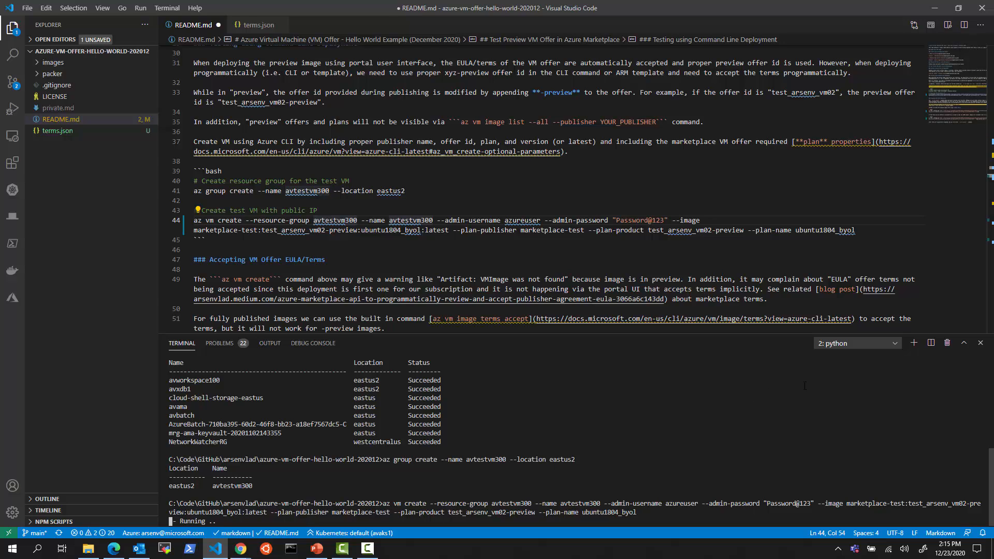
{"action": "left_click", "coordinate": [914, 343]}
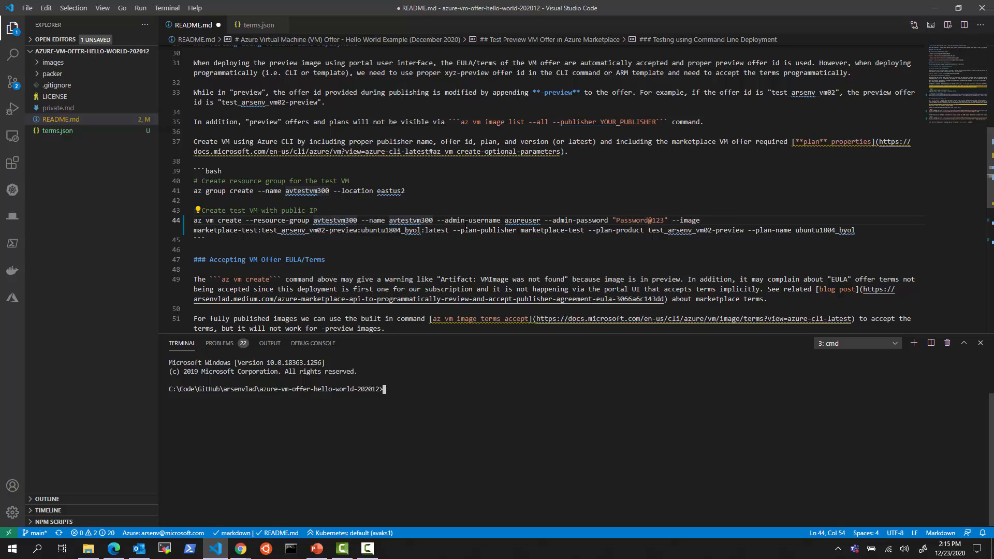
{"action": "scroll", "coordinate": [446, 237], "scroll_direction": "up", "scroll_amount": 1}
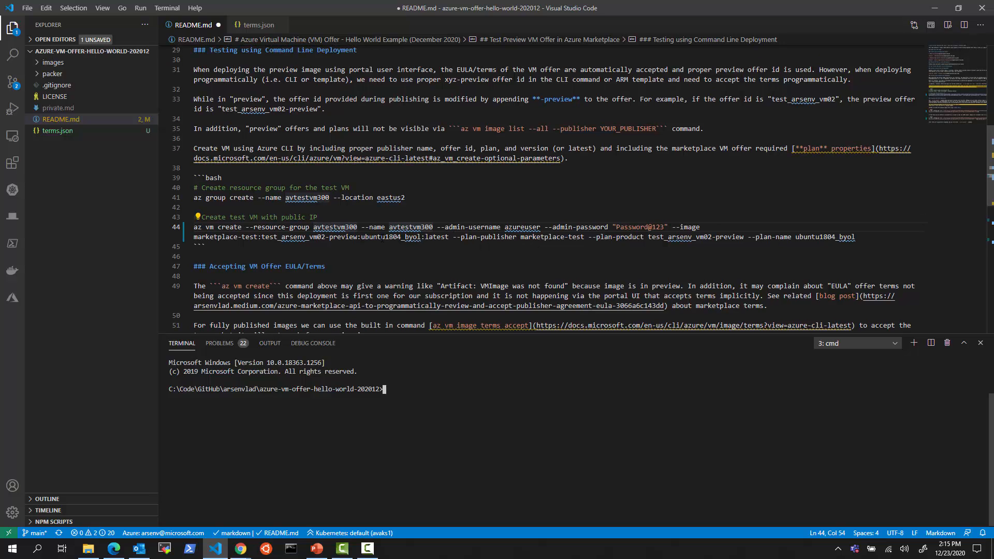
{"action": "double_click", "coordinate": [383, 237]}
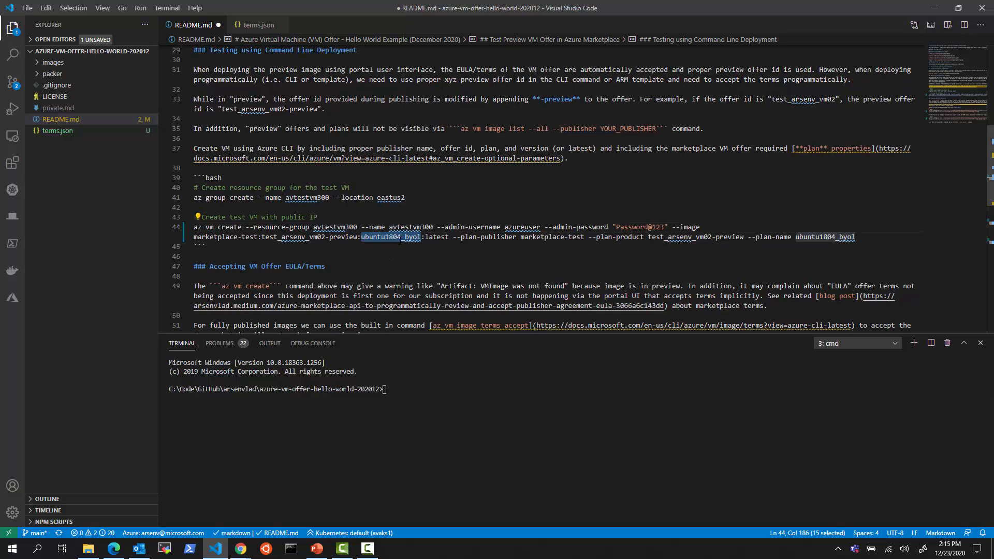
Review the test_arsenv_vm02 offer overview's publish status and plan IDs, including centos82_byol
{"action": "left_click", "coordinate": [114, 548]}
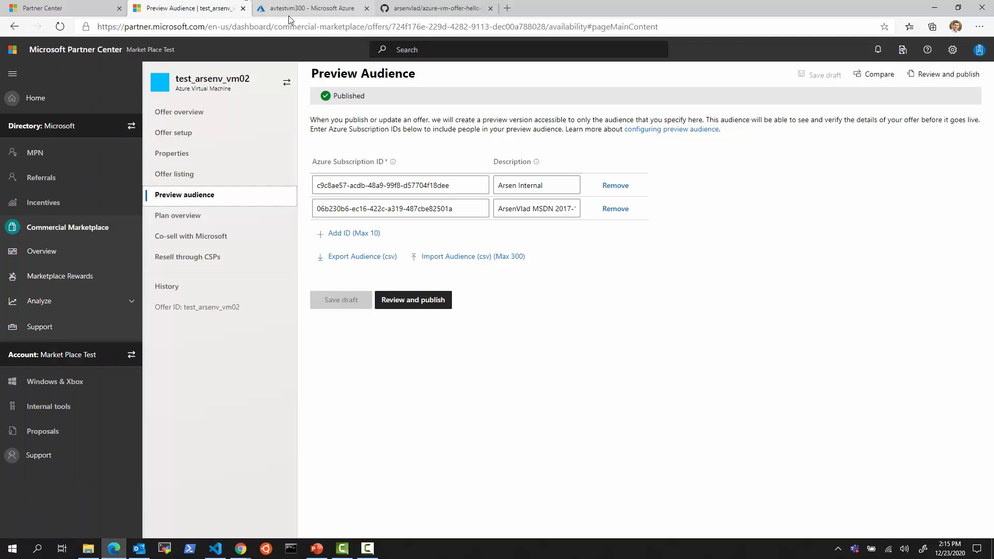
{"action": "left_click", "coordinate": [201, 114]}
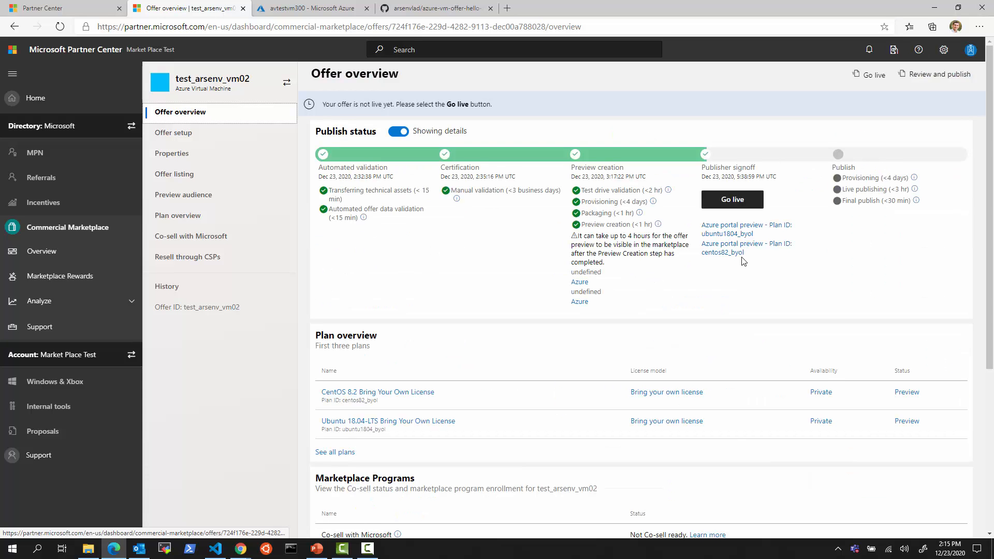
{"action": "left_click", "coordinate": [215, 548]}
{"action": "double_click", "coordinate": [419, 236]}
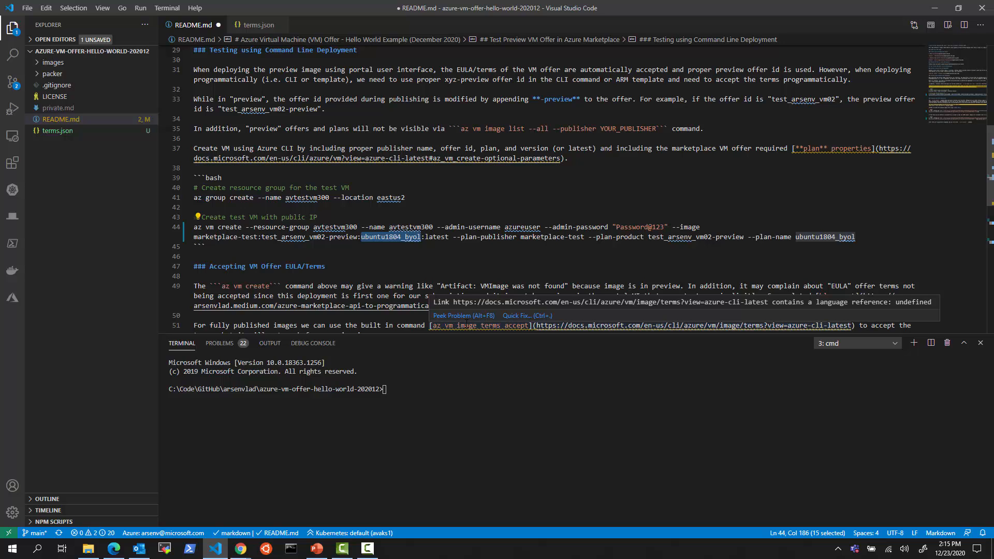
Switch the image URN to centos82_byol, rename the VM avtestvm300b, and run the command
{"action": "type", "text": "ce"}
{"action": "type", "text": "ntos82_"}
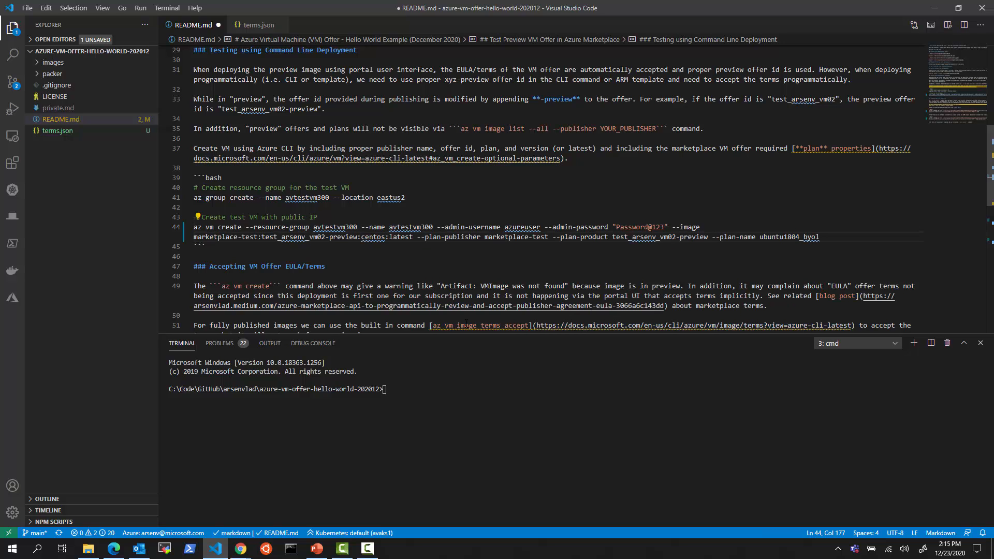
{"action": "type", "text": "byol"}
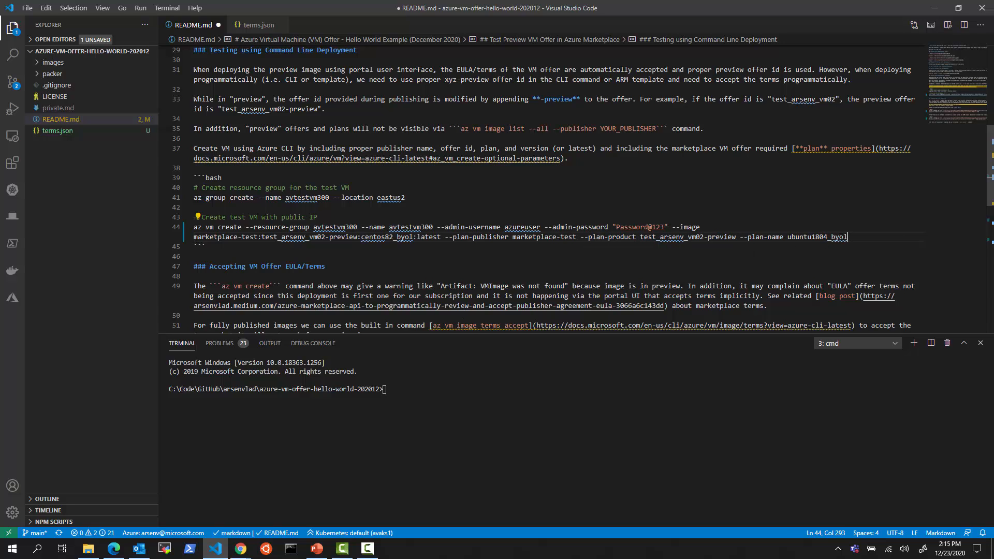
{"action": "left_click_drag", "start_coordinate": [847, 237], "coordinate": [788, 237]}
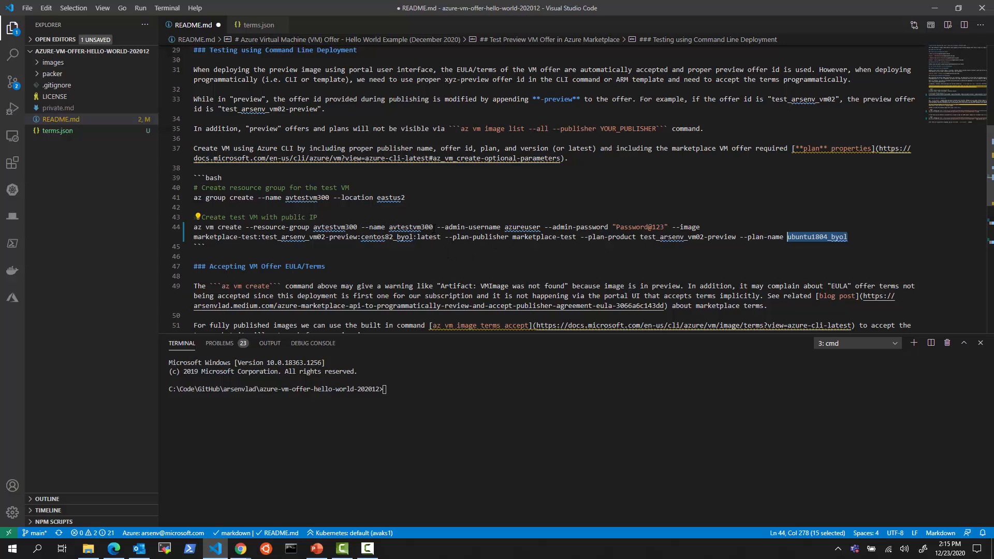
{"action": "left_click", "coordinate": [432, 228]}
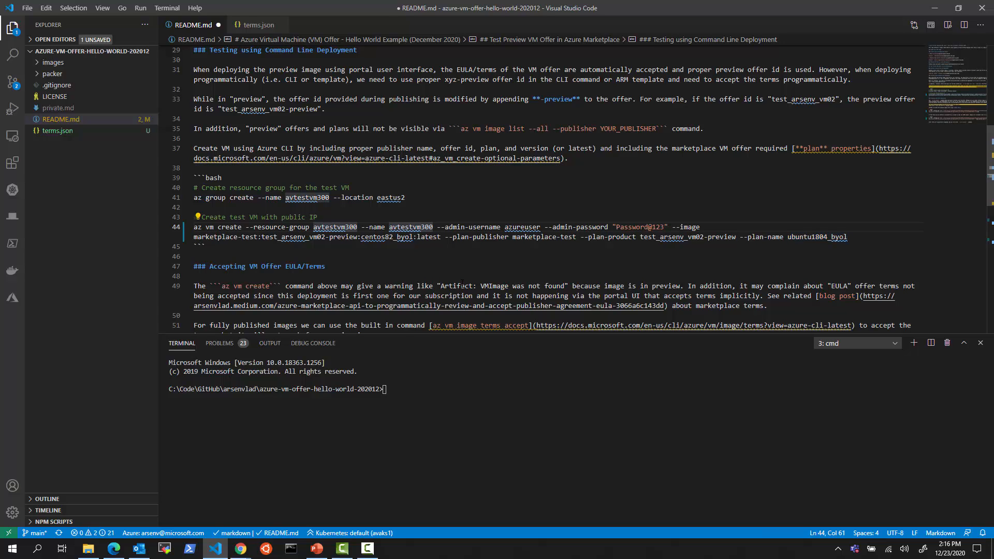
{"action": "type", "text": "b"}
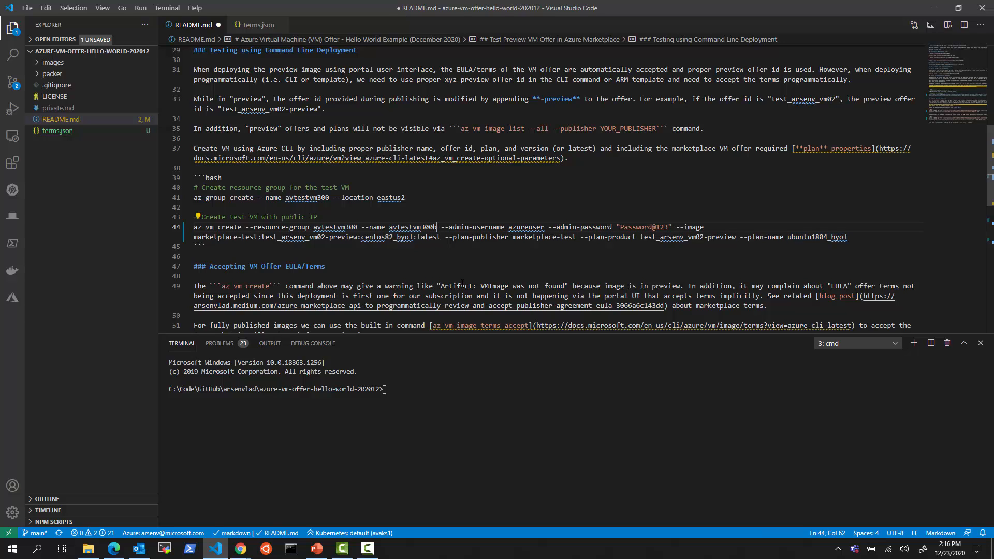
{"action": "left_click", "coordinate": [471, 229]}
{"action": "key", "text": "F8"}
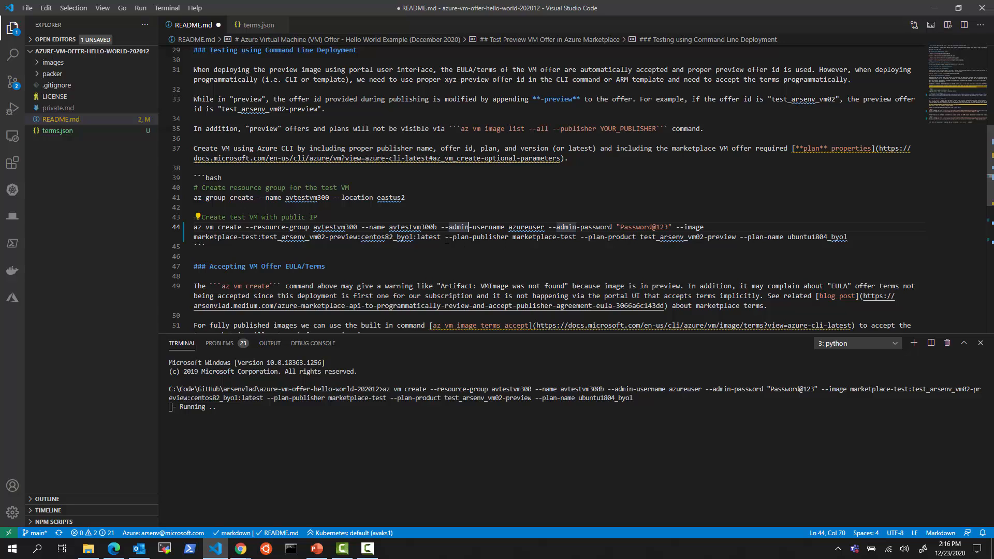
Inspect line 44's plan options and bring up the Azure portal Subscriptions page
{"action": "left_click_drag", "start_coordinate": [445, 238], "coordinate": [847, 238]}
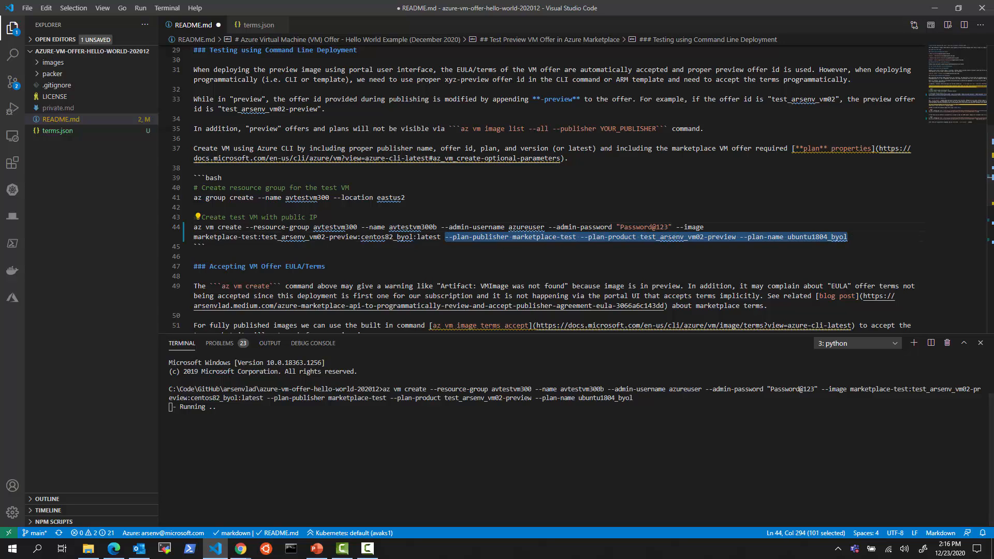
{"action": "left_click", "coordinate": [445, 246]}
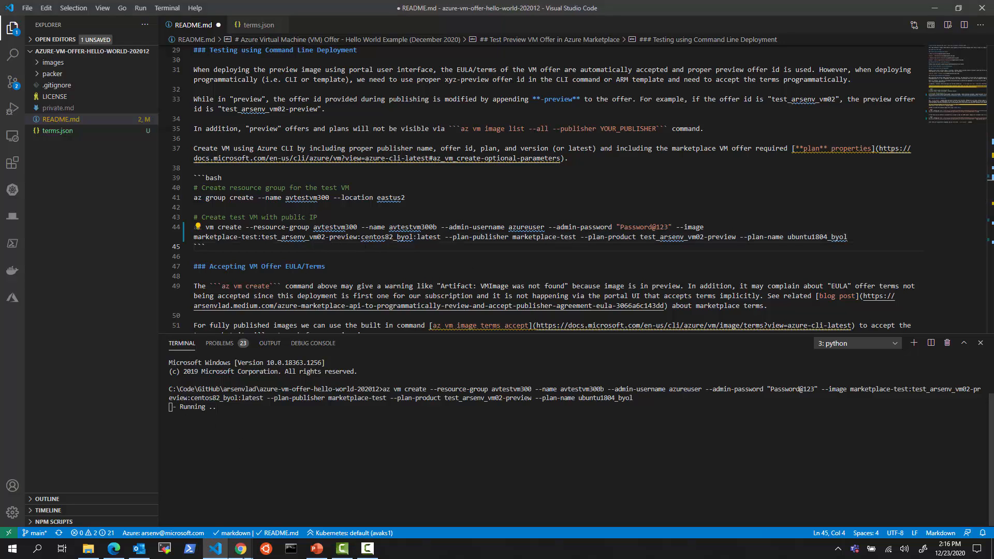
{"action": "left_click", "coordinate": [243, 551]}
{"action": "left_click", "coordinate": [293, 503]}
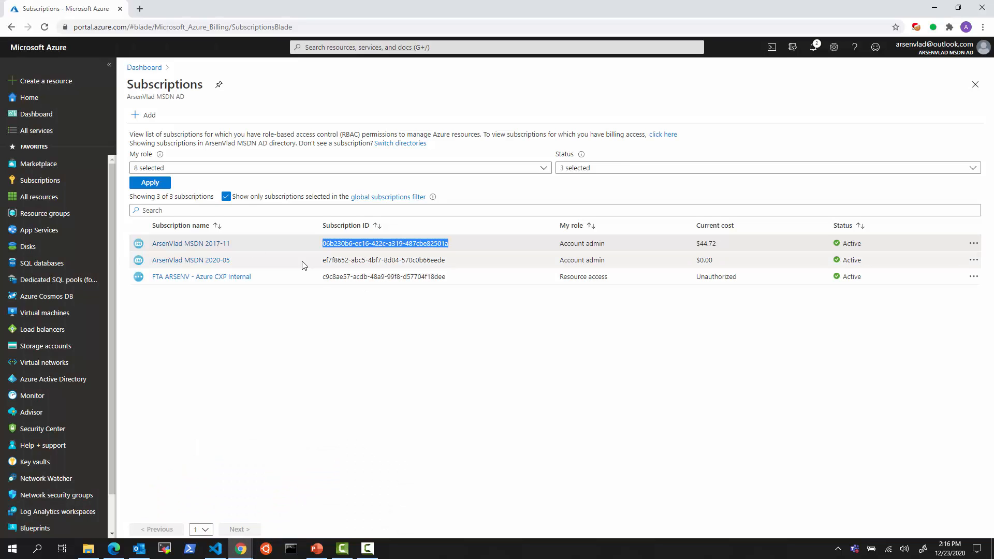
Check avtestvm300's deployments under the MSDN 2017-11 subscription: one failed, one deploying
{"action": "left_click", "coordinate": [212, 245]}
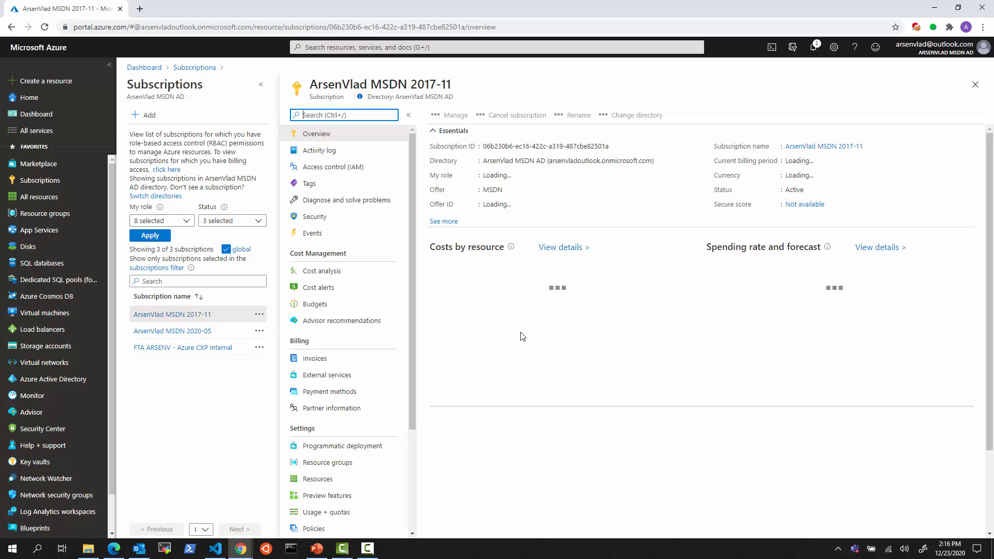
{"action": "left_click", "coordinate": [52, 214]}
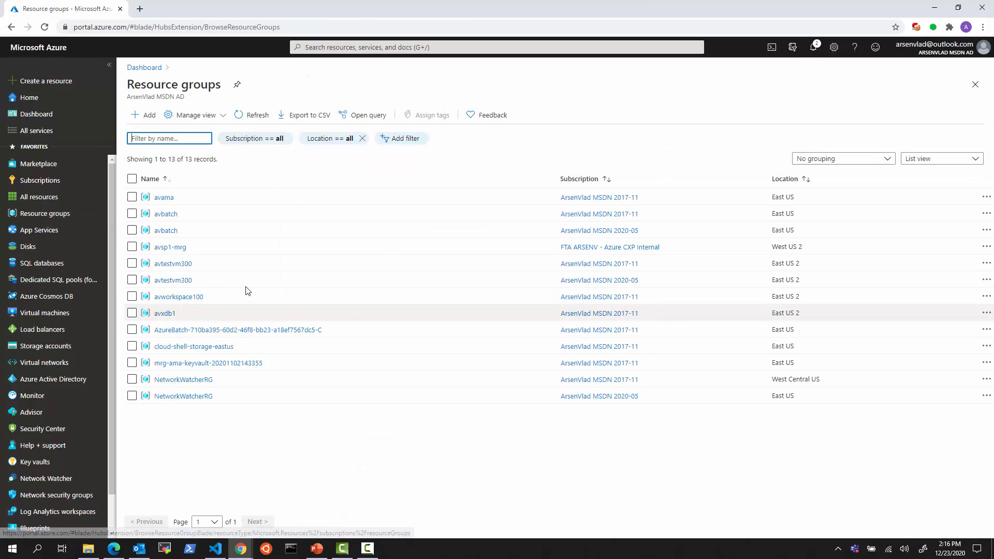
{"action": "left_click", "coordinate": [176, 264]}
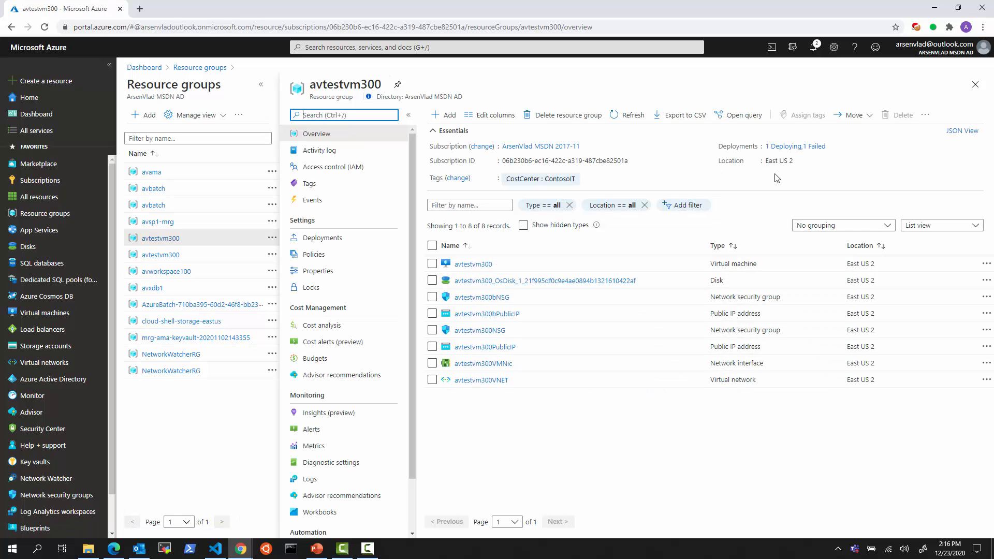
{"action": "left_click", "coordinate": [817, 147]}
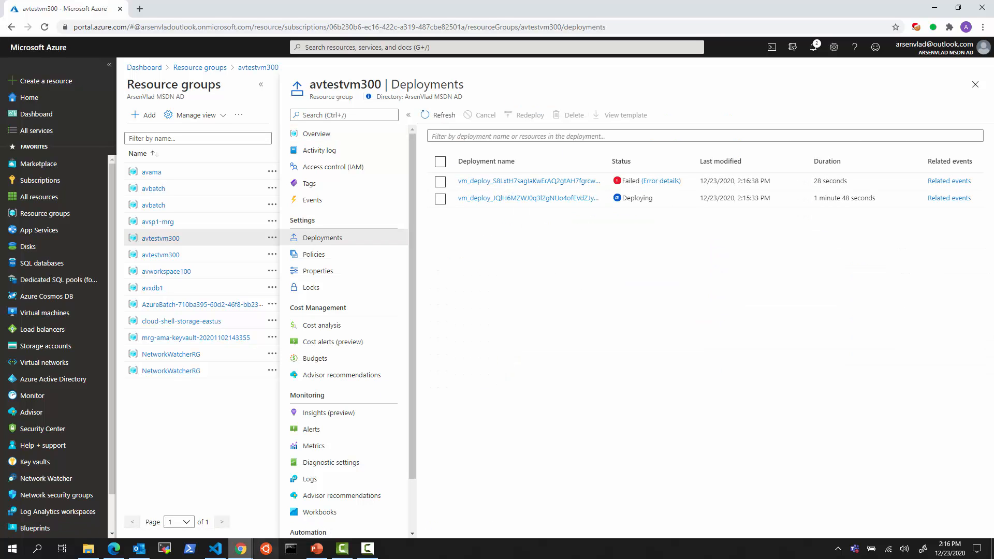
{"action": "left_click", "coordinate": [215, 548]}
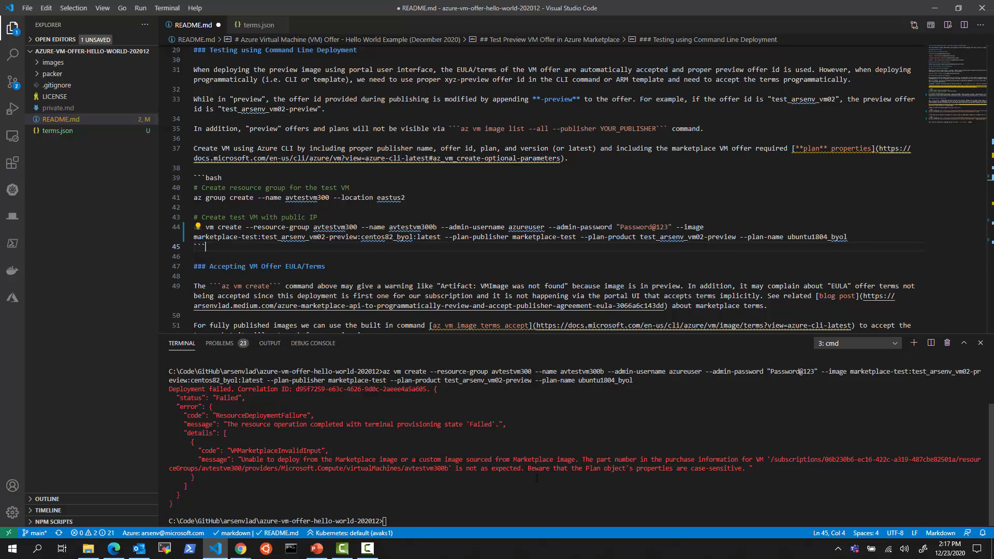
Replace plan ubuntu1804_byol with centos82_byol on line 44 and rerun az vm create
{"action": "left_click_drag", "start_coordinate": [528, 469], "coordinate": [742, 469]}
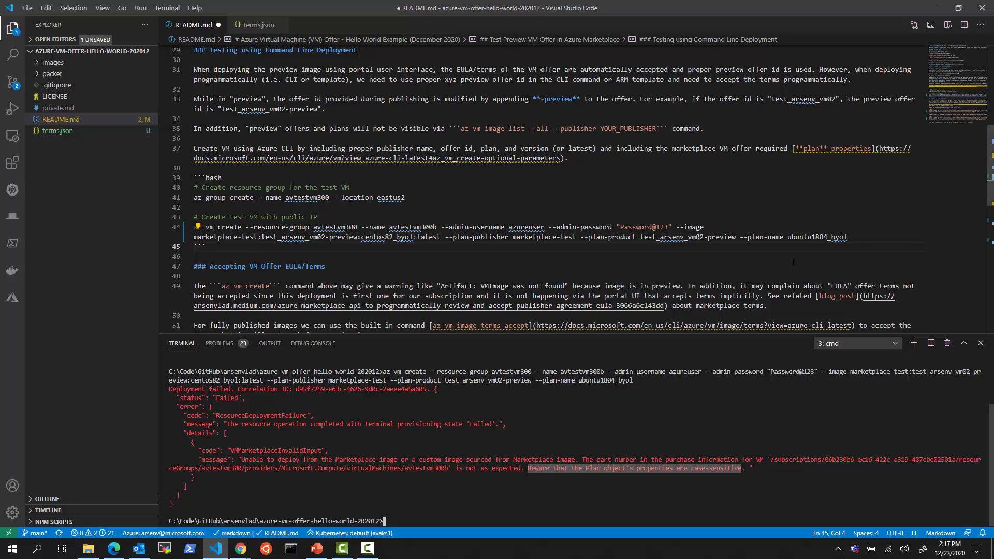
{"action": "left_click_drag", "start_coordinate": [860, 236], "coordinate": [440, 237]}
{"action": "double_click", "coordinate": [387, 237]}
{"action": "key", "text": "ctrl+c"}
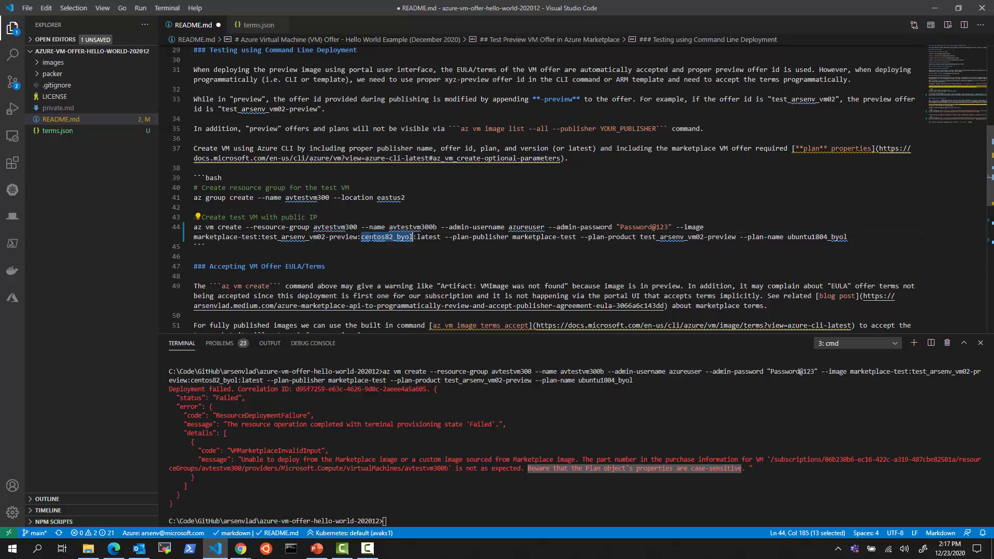
{"action": "left_click", "coordinate": [811, 237]}
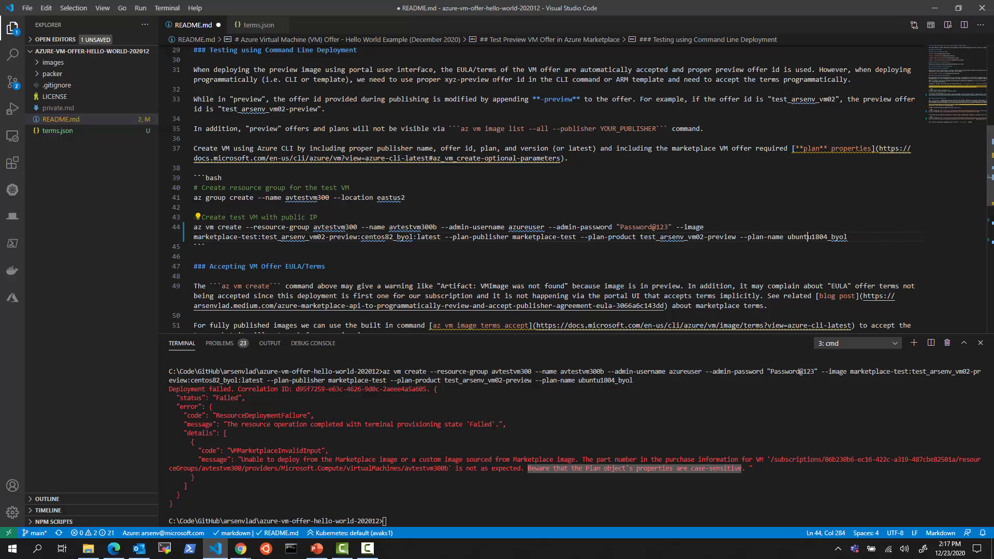
{"action": "double_click", "coordinate": [818, 237]}
{"action": "key", "text": "ctrl+v"}
{"action": "key", "text": "F8"}
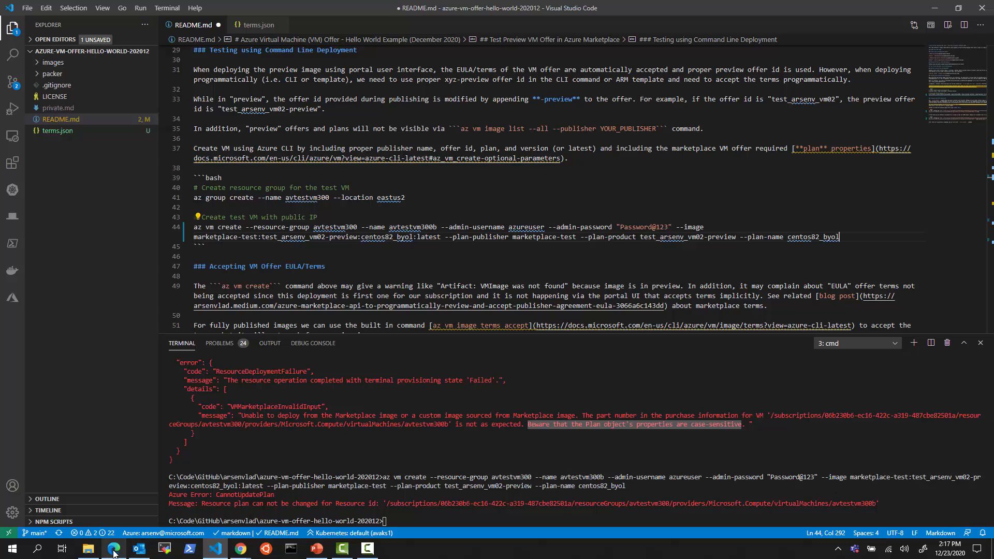
Delete the failed avtestvm300b virtual machine from resource group avtestvm300
{"action": "mouse_move", "coordinate": [114, 552]}
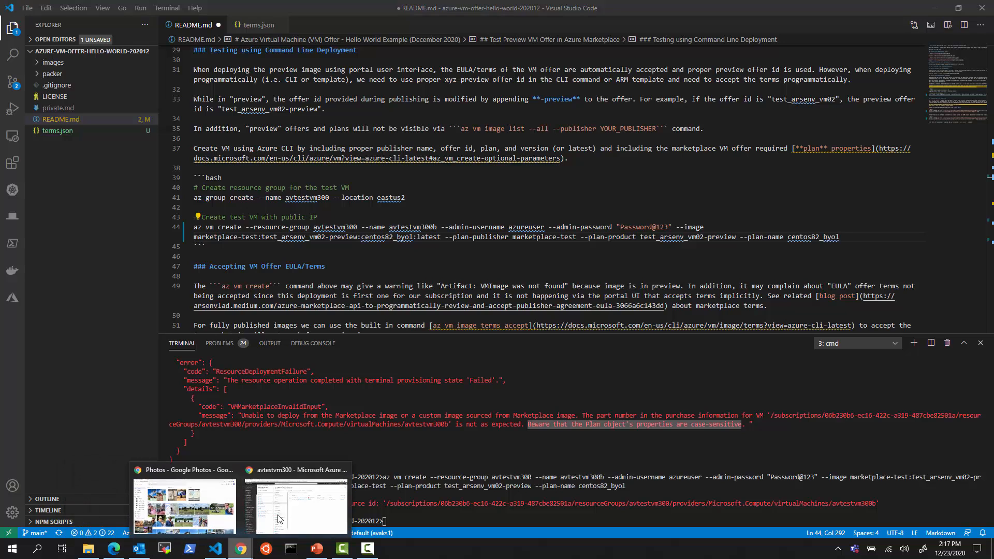
{"action": "left_click", "coordinate": [297, 499]}
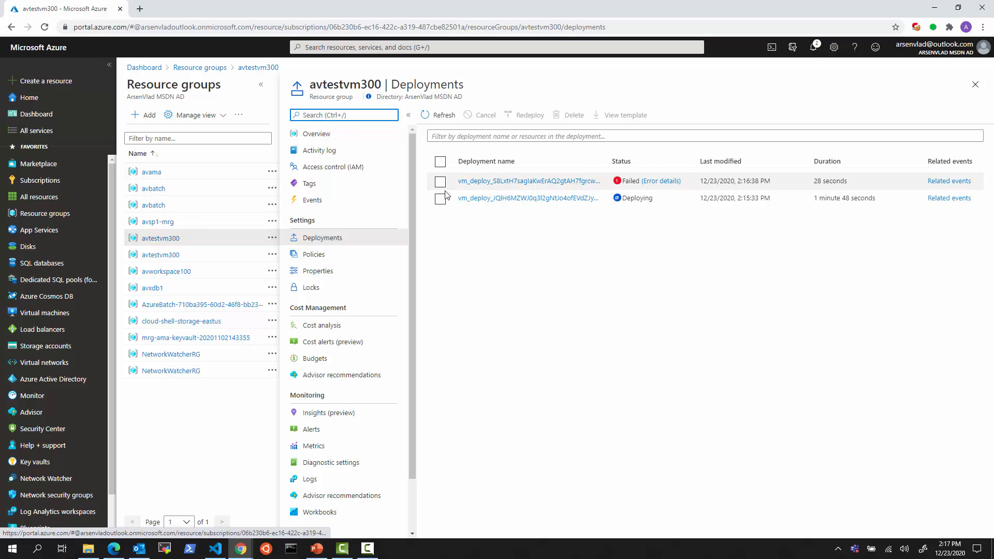
{"action": "left_click", "coordinate": [307, 134]}
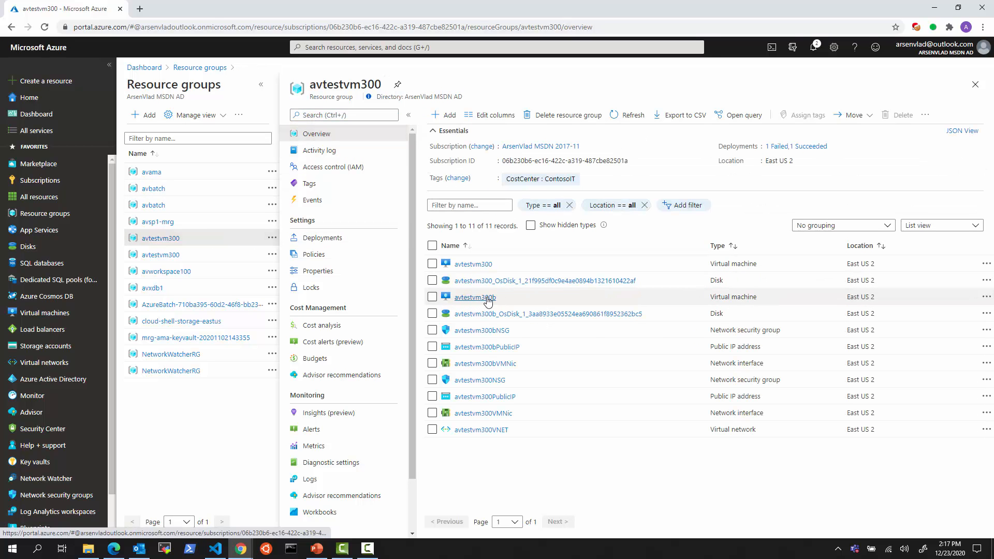
{"action": "left_click", "coordinate": [487, 298]}
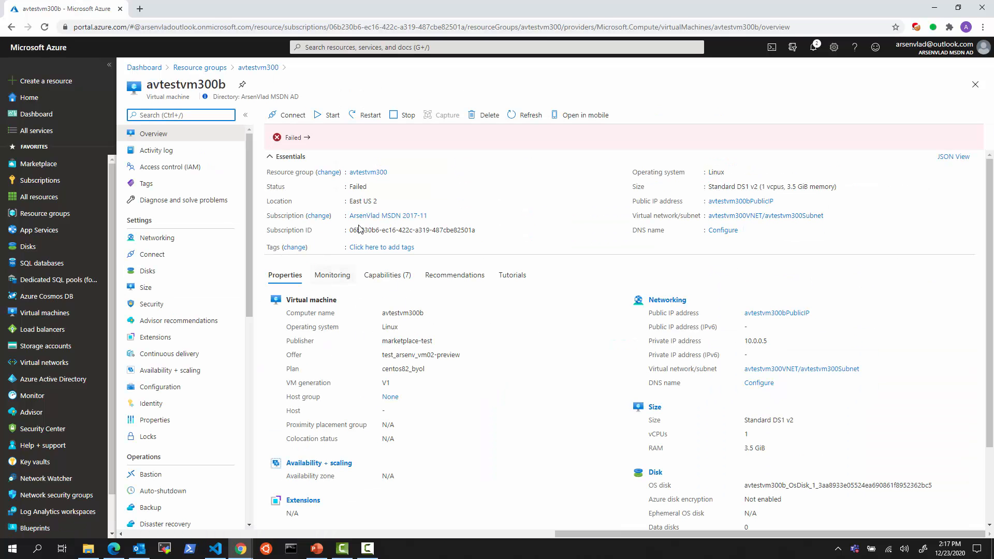
{"action": "left_click", "coordinate": [484, 115]}
{"action": "left_click", "coordinate": [284, 170]}
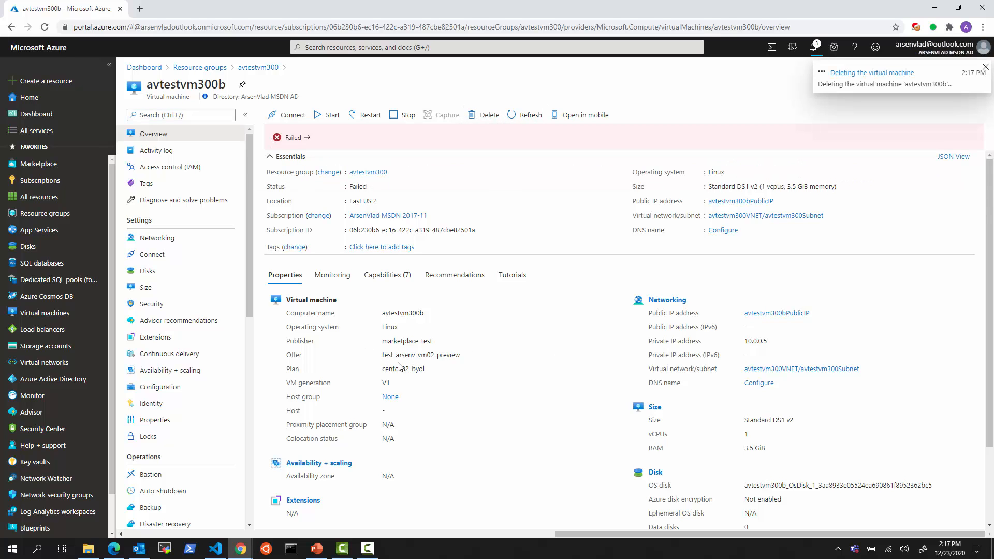
{"action": "left_click", "coordinate": [215, 548]}
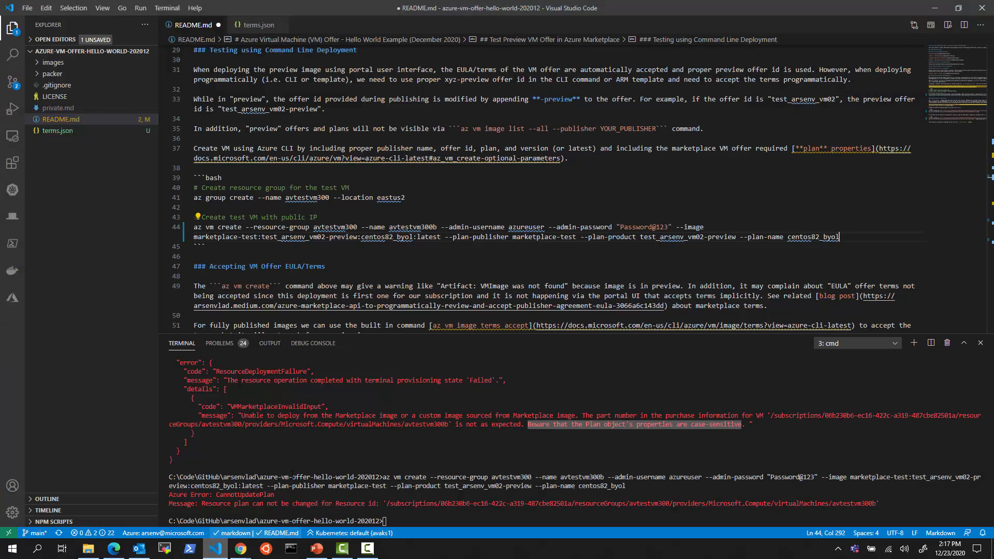
Change the VM name to avtestvm300c on line 44 and run az vm create
{"action": "left_click", "coordinate": [438, 227]}
{"action": "key", "text": "BackSpace"}
{"action": "type", "text": "c"}
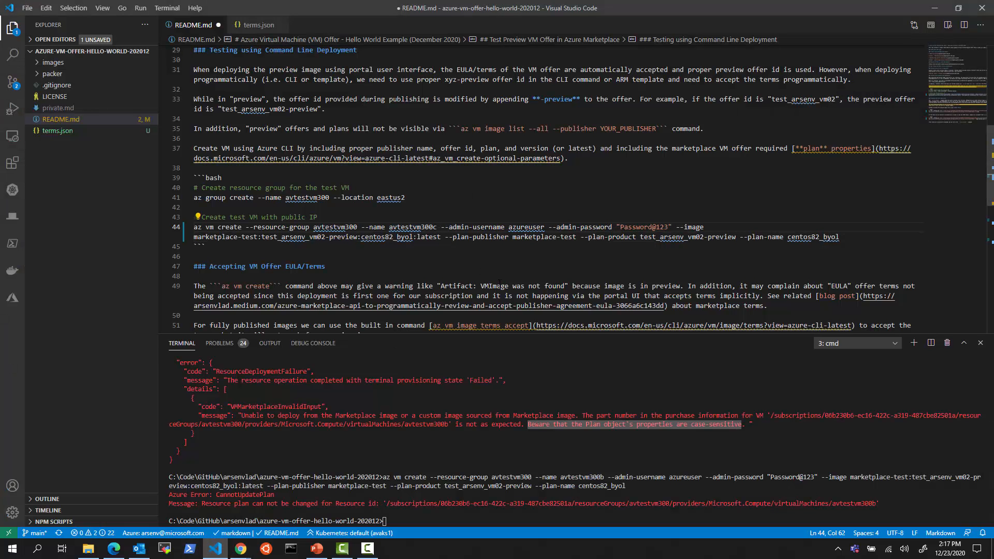
{"action": "key", "text": "ctrl+Return"}
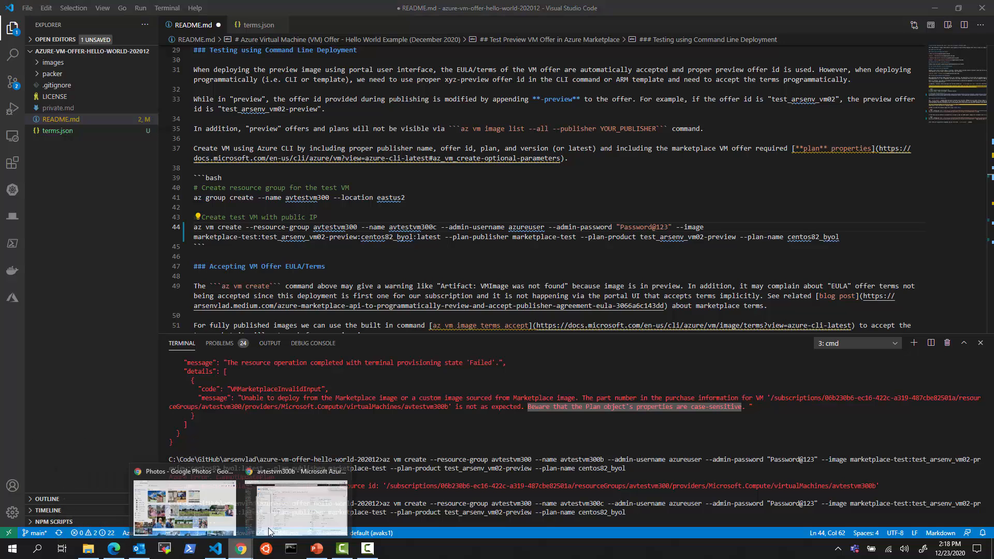
{"action": "left_click", "coordinate": [240, 549]}
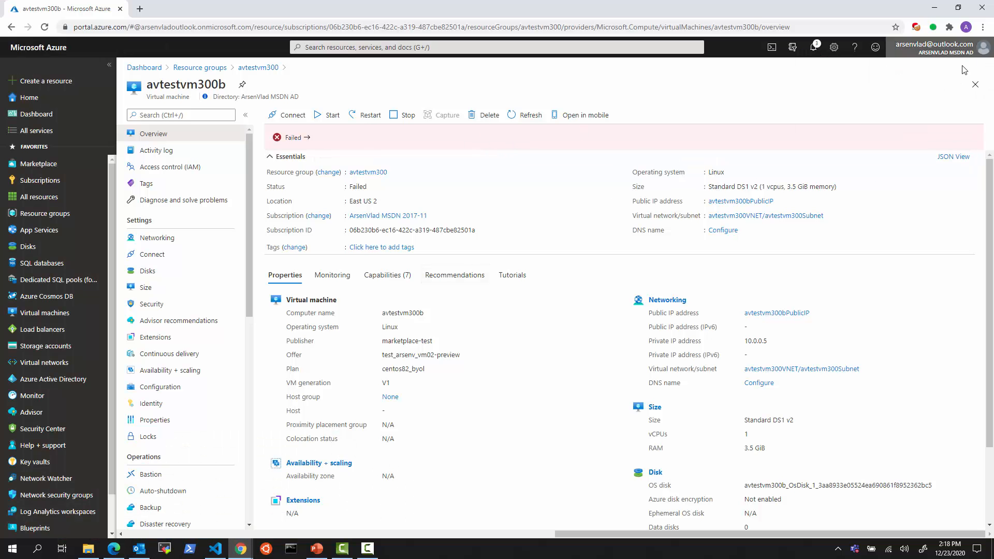
Refresh avtestvm300's resources and deployments to watch avtestvm300c's disk, NSG, IP and NIC appear
{"action": "left_click", "coordinate": [975, 84]}
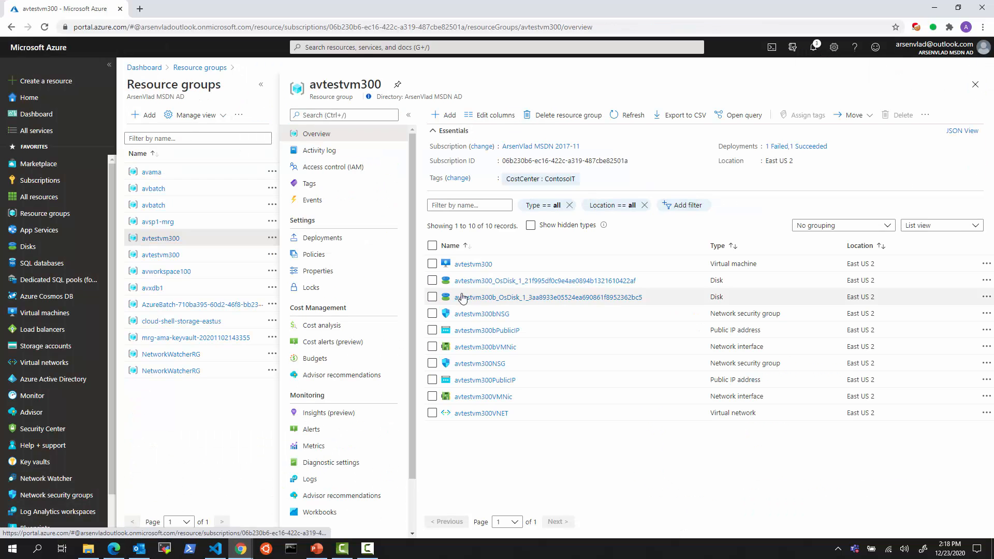
{"action": "left_click", "coordinate": [626, 115]}
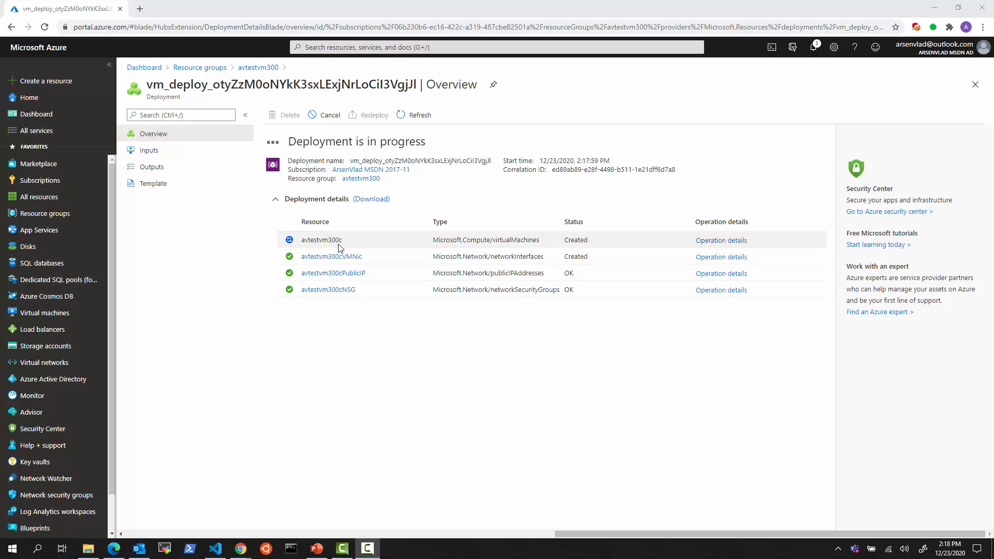
{"action": "left_click", "coordinate": [258, 68]}
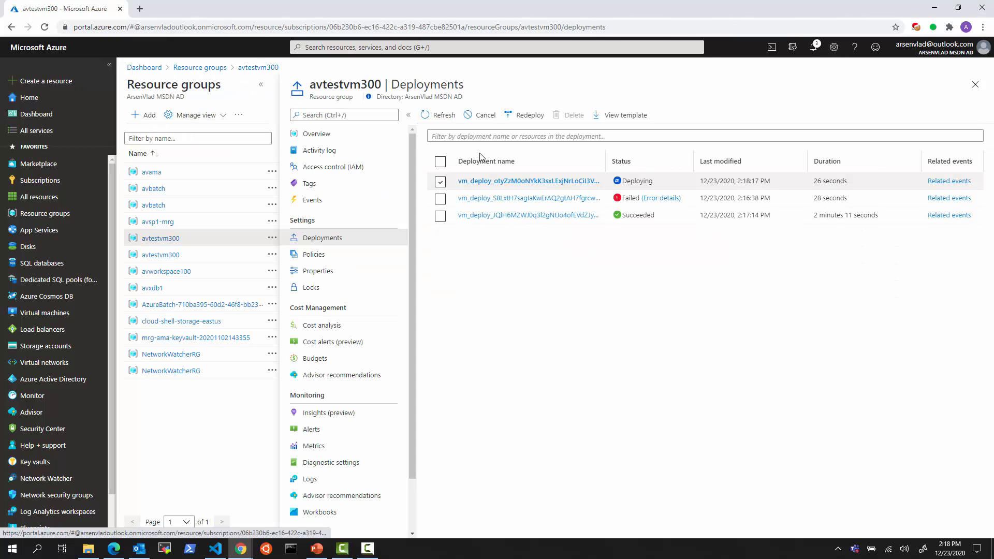
{"action": "left_click", "coordinate": [439, 115]}
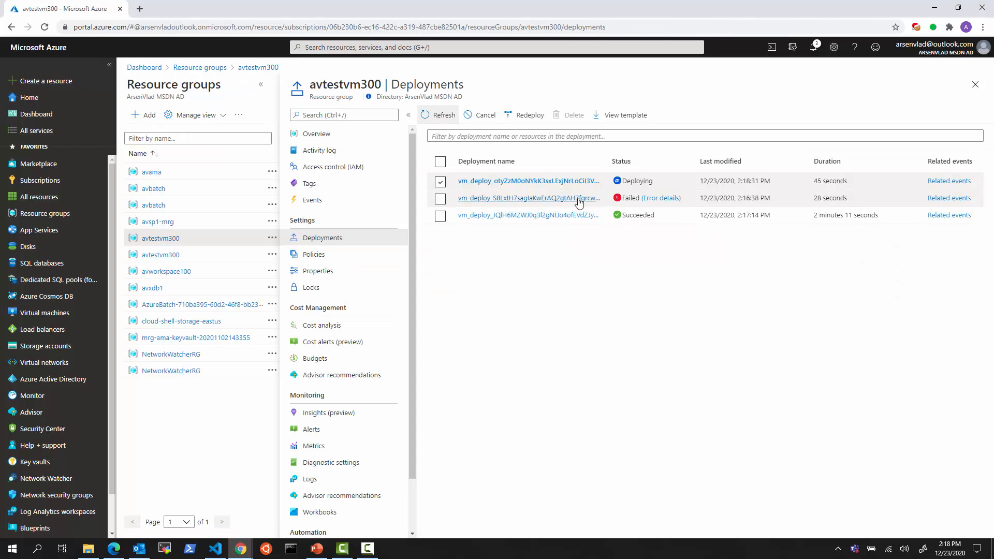
{"action": "left_click", "coordinate": [326, 137]}
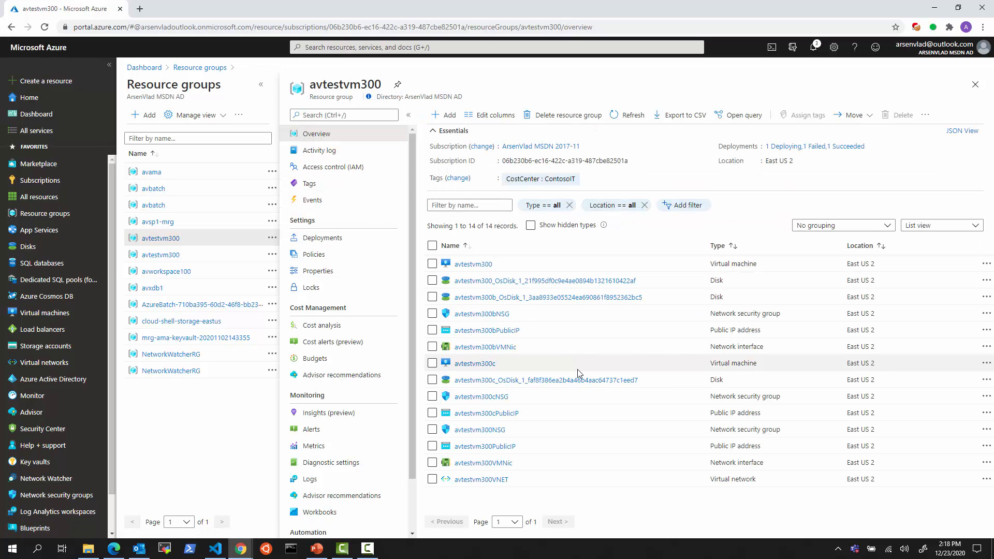
Open avtestvm300c, confirm plan centos82_byol from marketplace-test, and refresh until Status shows Running
{"action": "left_click", "coordinate": [488, 365]}
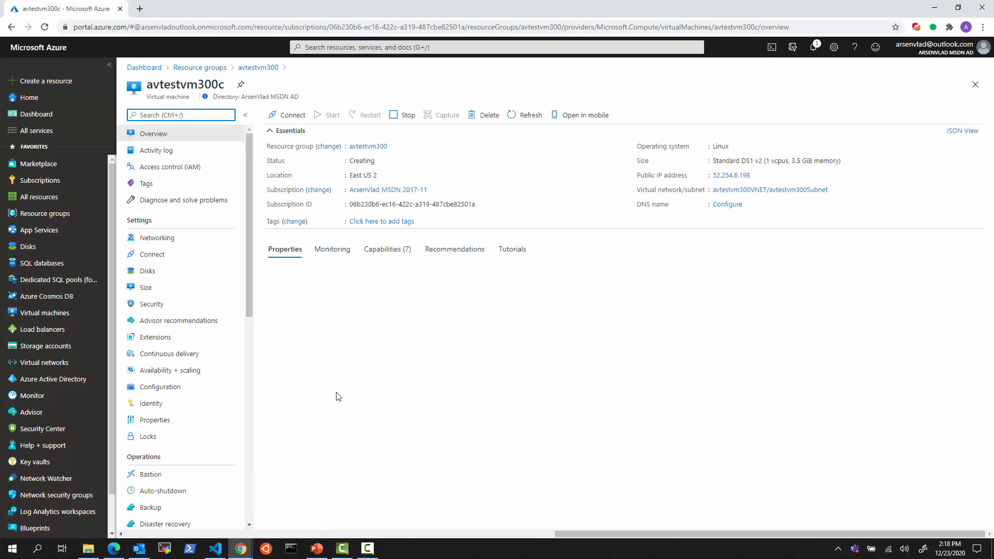
{"action": "left_click_drag", "start_coordinate": [426, 343], "coordinate": [378, 317]}
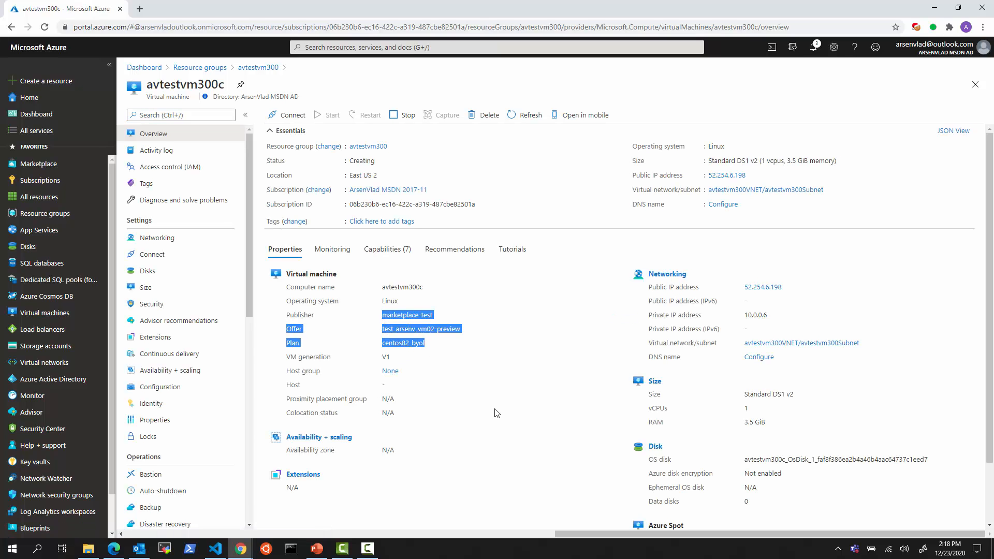
{"action": "left_click", "coordinate": [411, 342]}
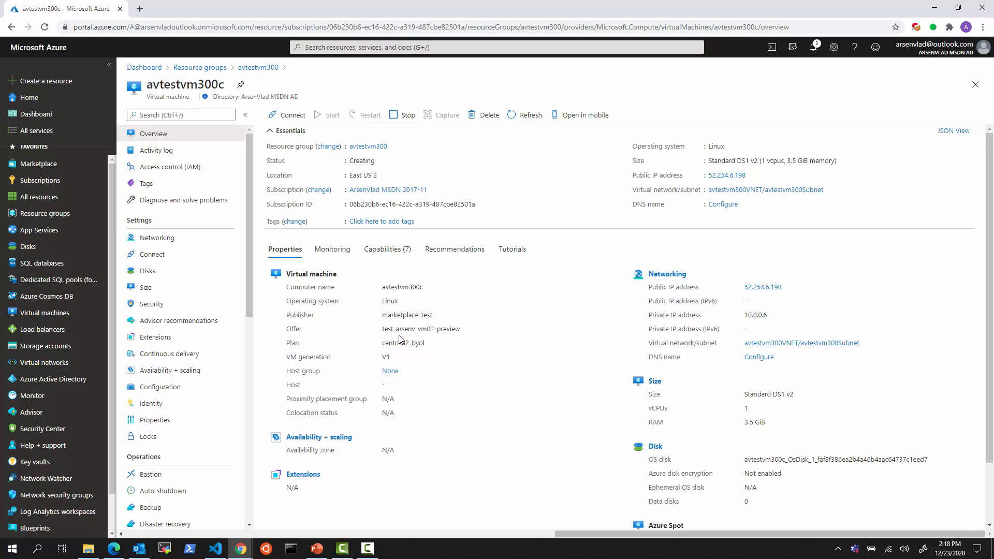
{"action": "left_click", "coordinate": [520, 116]}
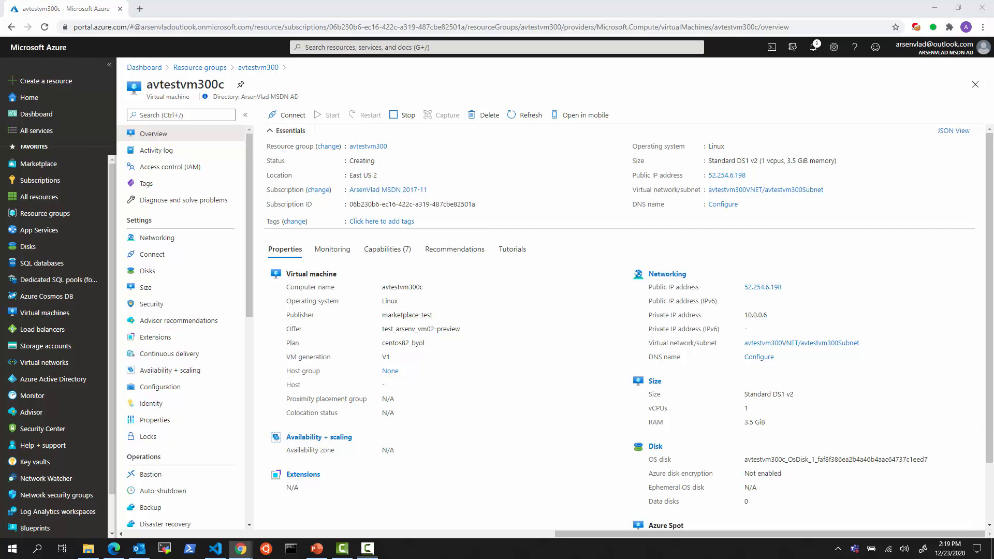
{"action": "key", "text": "alt+Tab"}
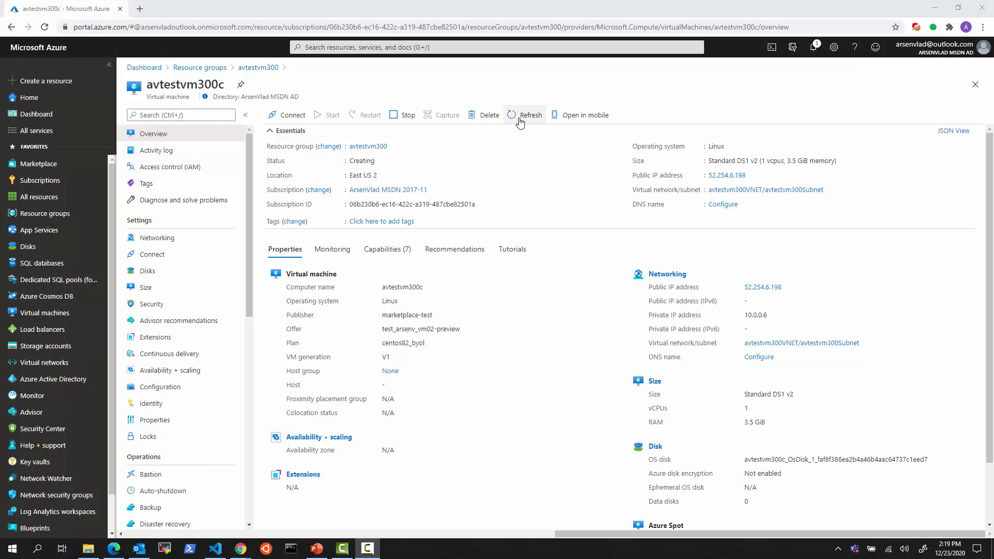
{"action": "left_click", "coordinate": [520, 117]}
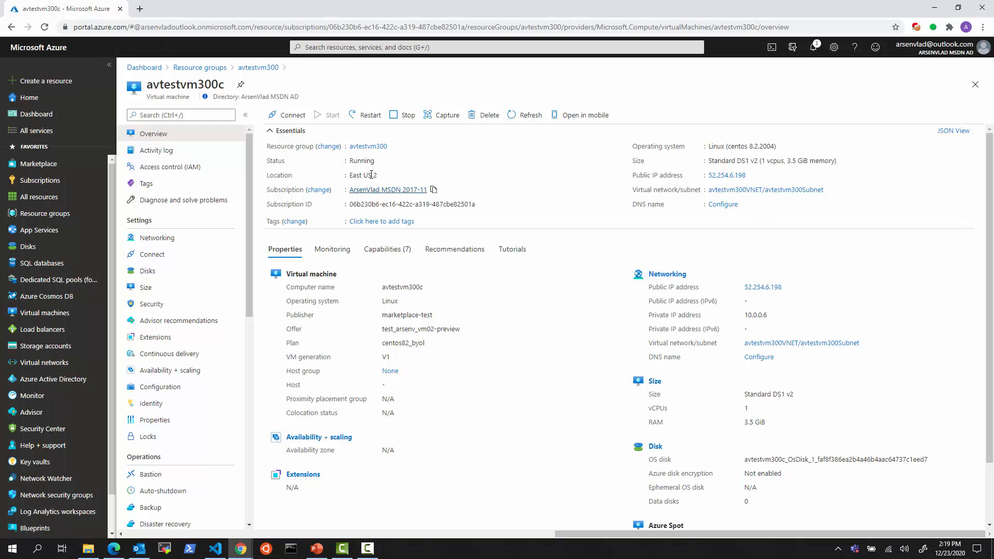
{"action": "left_click_drag", "start_coordinate": [437, 351], "coordinate": [376, 317]}
Show the test_arsenv_vm02 offer overview, marking the go-live sign-off and Provisioning (<4 days) publish steps in red
{"action": "left_click", "coordinate": [114, 549]}
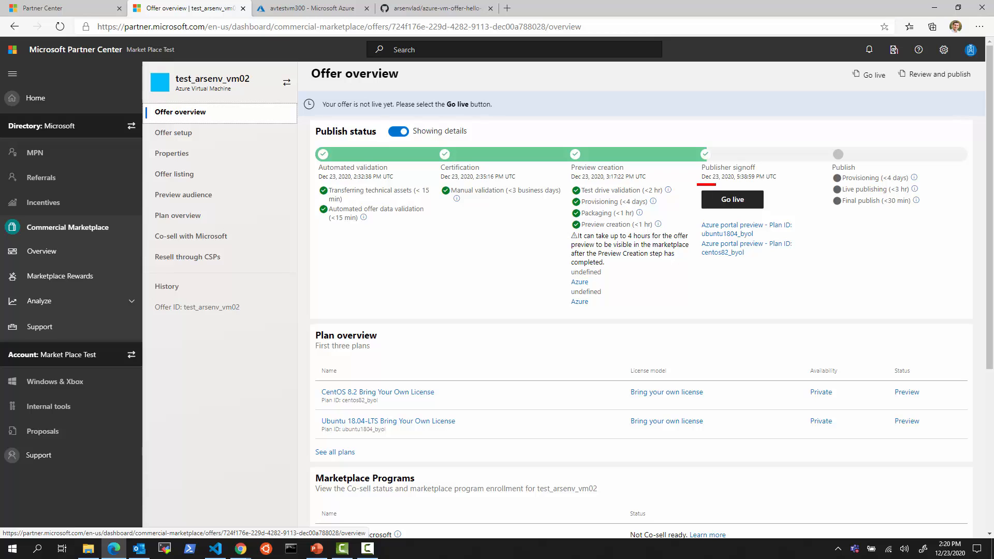
{"action": "left_click_drag", "start_coordinate": [697, 184], "coordinate": [771, 214]}
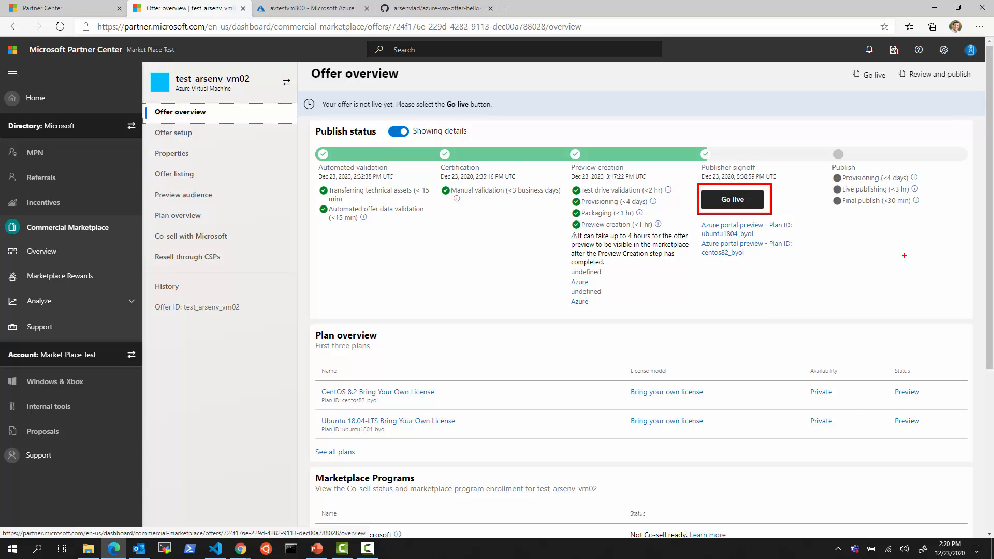
{"action": "mouse_move", "coordinate": [832, 180]}
{"action": "left_mouse_down"}
{"action": "mouse_move", "coordinate": [894, 184]}
{"action": "mouse_move", "coordinate": [880, 164]}
{"action": "mouse_move", "coordinate": [832, 161]}
{"action": "left_mouse_up"}
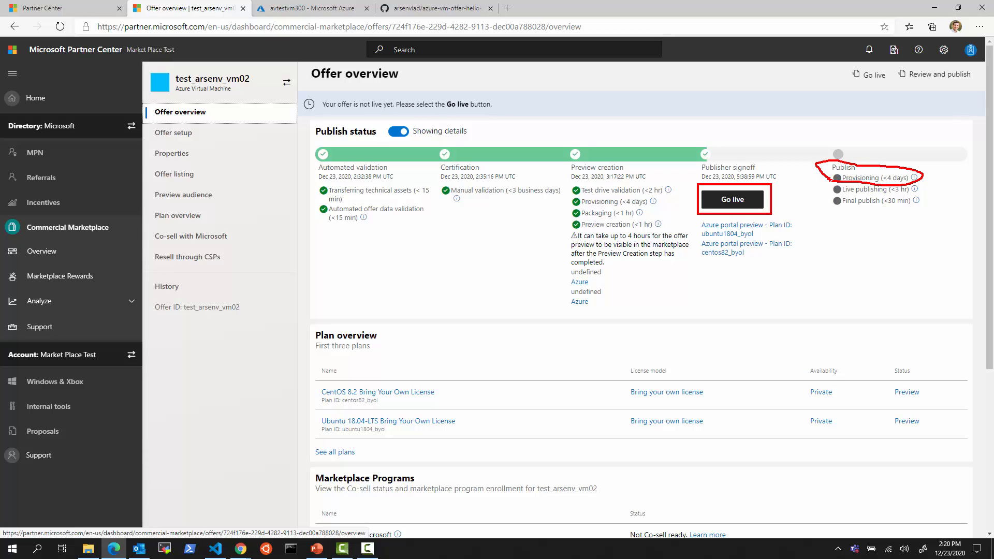
{"action": "mouse_move", "coordinate": [578, 206]}
{"action": "left_mouse_down"}
{"action": "mouse_move", "coordinate": [649, 207]}
{"action": "mouse_move", "coordinate": [651, 191]}
{"action": "mouse_move", "coordinate": [566, 197]}
{"action": "left_mouse_up"}
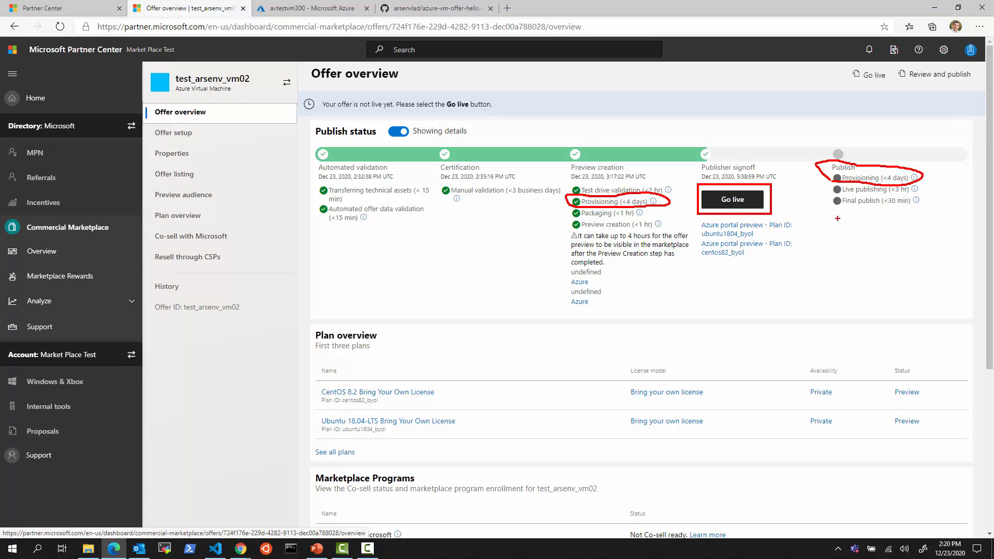
{"action": "key", "text": "Escape"}
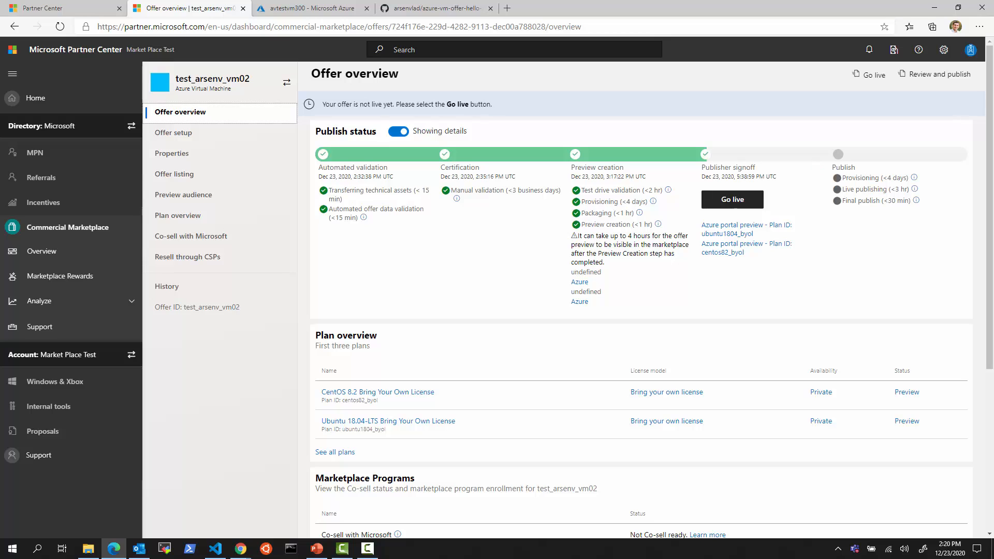
Highlight where the Preview audience is set and that both plans show Private availability
{"action": "left_click_drag", "start_coordinate": [147, 188], "coordinate": [244, 202]}
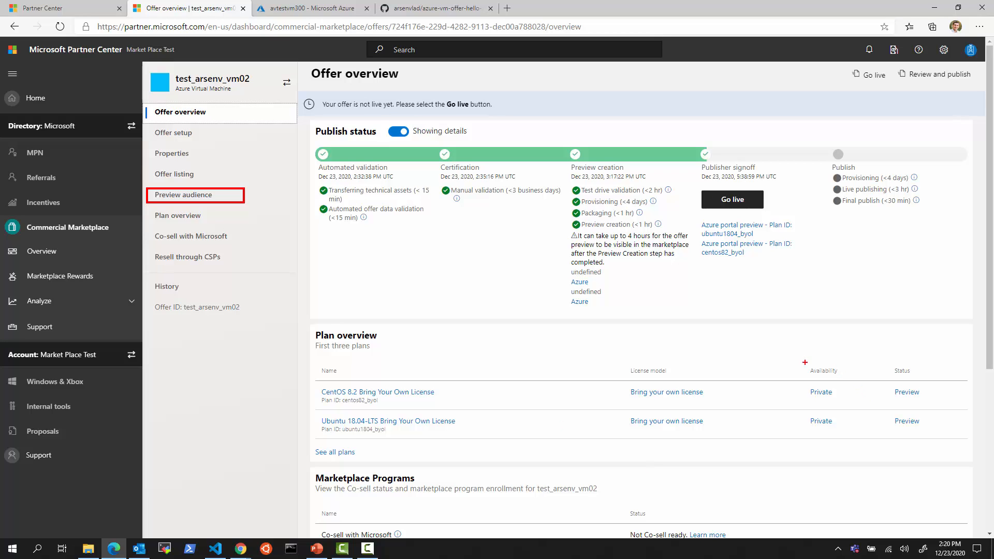
{"action": "mouse_move", "coordinate": [797, 359]}
{"action": "left_mouse_down"}
{"action": "mouse_move", "coordinate": [844, 396]}
{"action": "mouse_move", "coordinate": [850, 434]}
{"action": "left_mouse_up"}
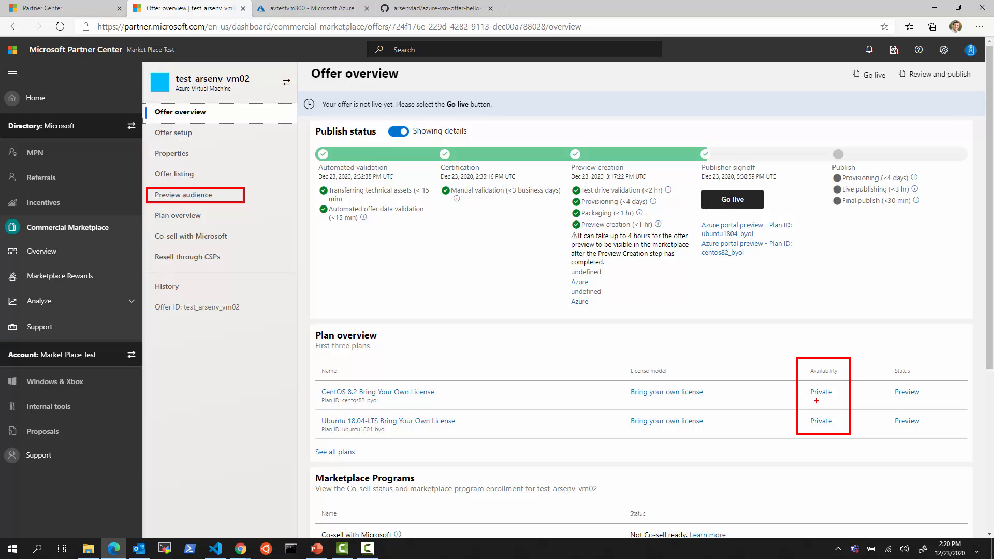
{"action": "key", "text": "Escape"}
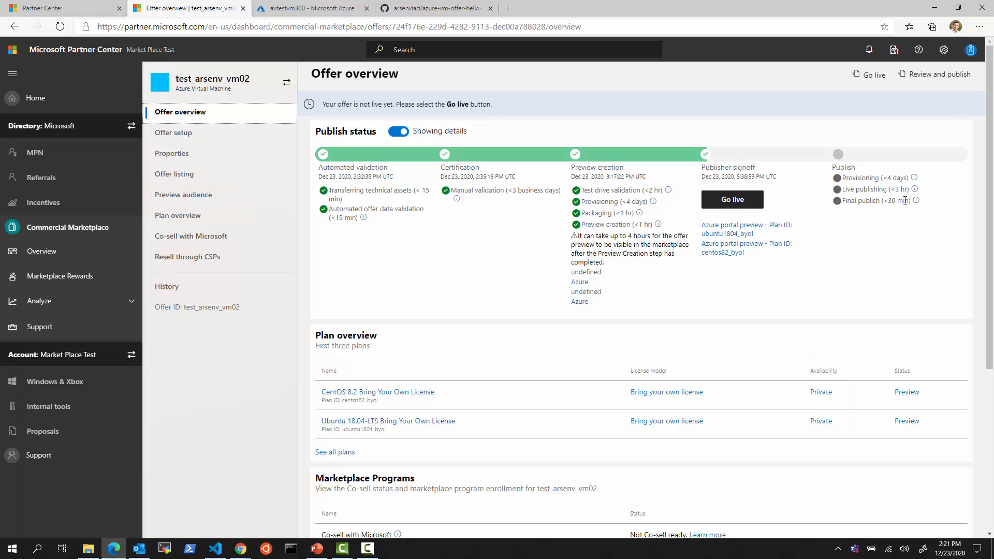
{"action": "left_click", "coordinate": [816, 395]}
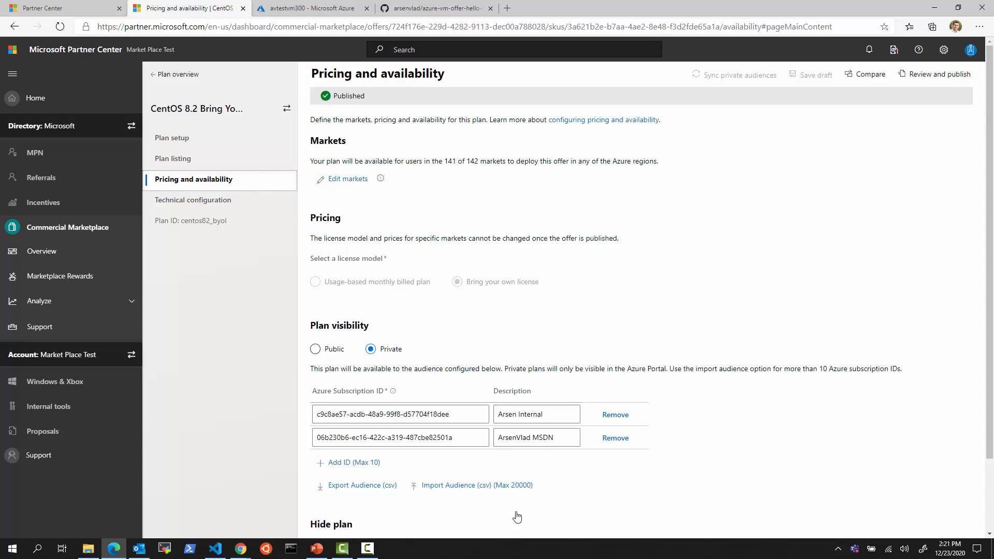
{"action": "scroll", "coordinate": [517, 517], "scroll_direction": "down", "scroll_amount": 2}
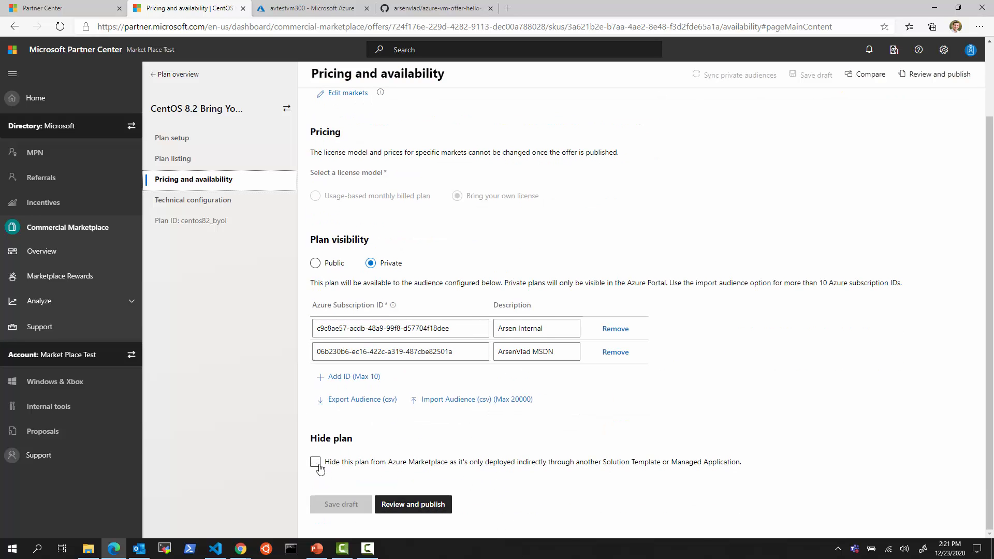
{"action": "left_click", "coordinate": [319, 466]}
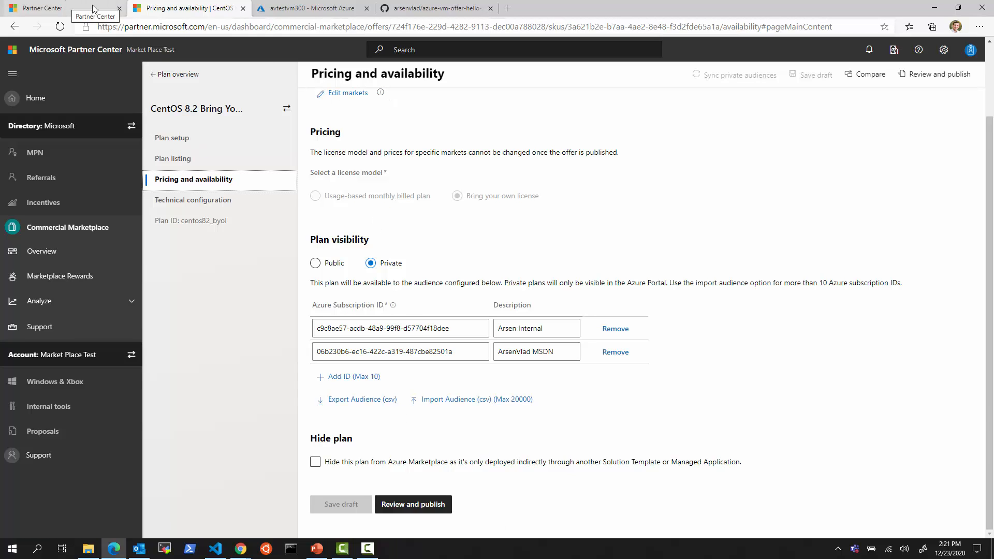
{"action": "left_click", "coordinate": [176, 74]}
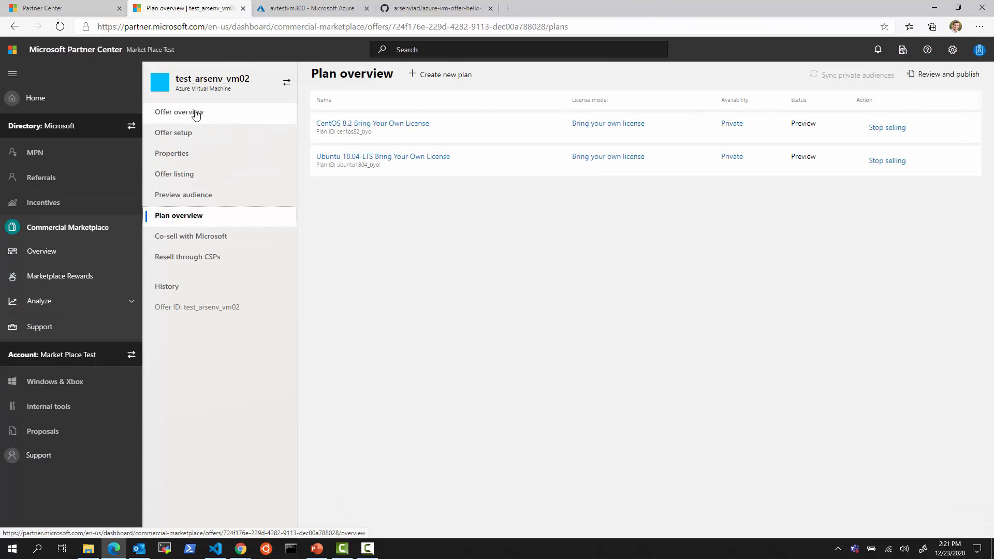
{"action": "left_click", "coordinate": [192, 113]}
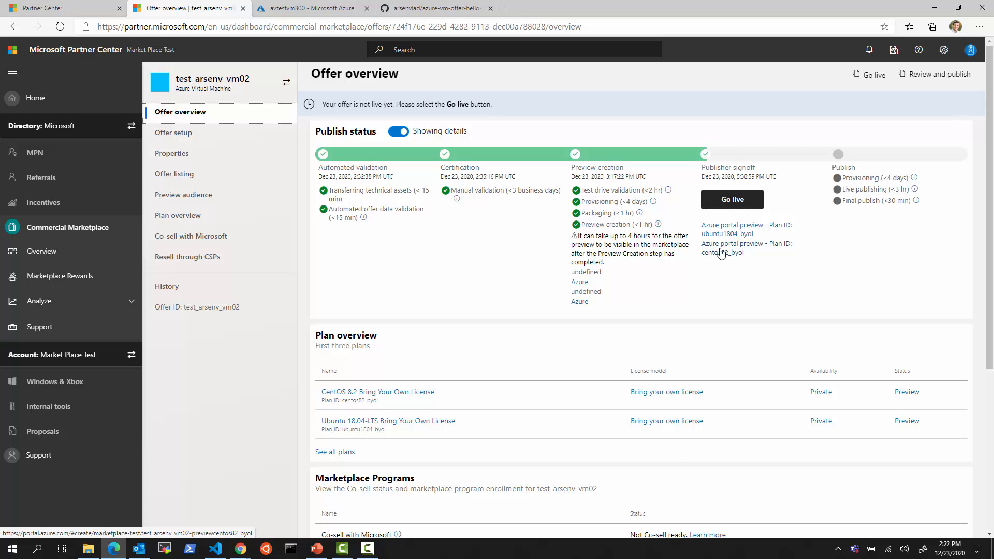
Bring up the azure-vm-offer-hello-world-202012 README and read through its Packer image creation section
{"action": "left_click", "coordinate": [428, 10]}
{"action": "scroll", "coordinate": [777, 403], "scroll_direction": "up", "scroll_amount": 2}
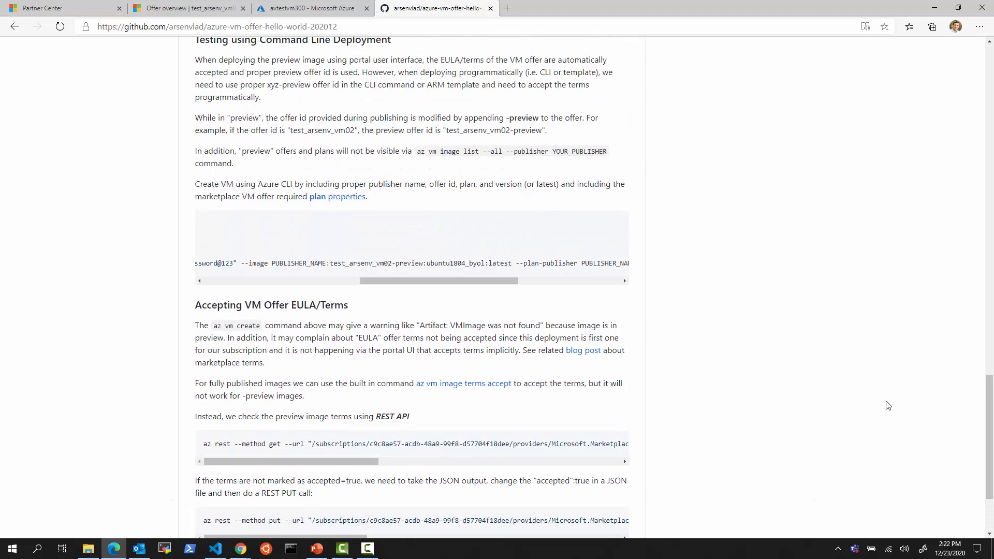
{"action": "left_click_drag", "start_coordinate": [988, 431], "coordinate": [988, 96]}
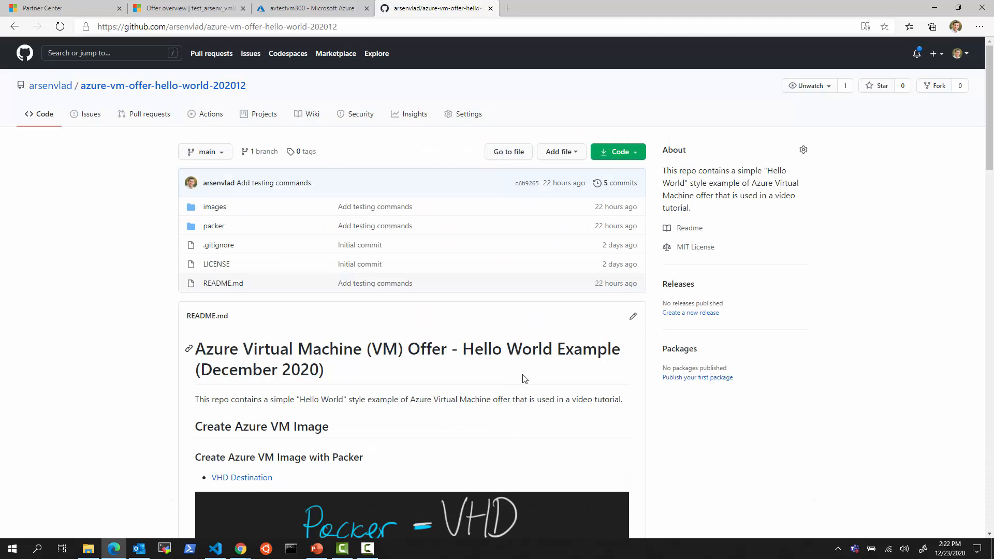
{"action": "scroll", "coordinate": [523, 379], "scroll_direction": "down", "scroll_amount": 3}
{"action": "scroll", "coordinate": [523, 375], "scroll_direction": "down", "scroll_amount": 3}
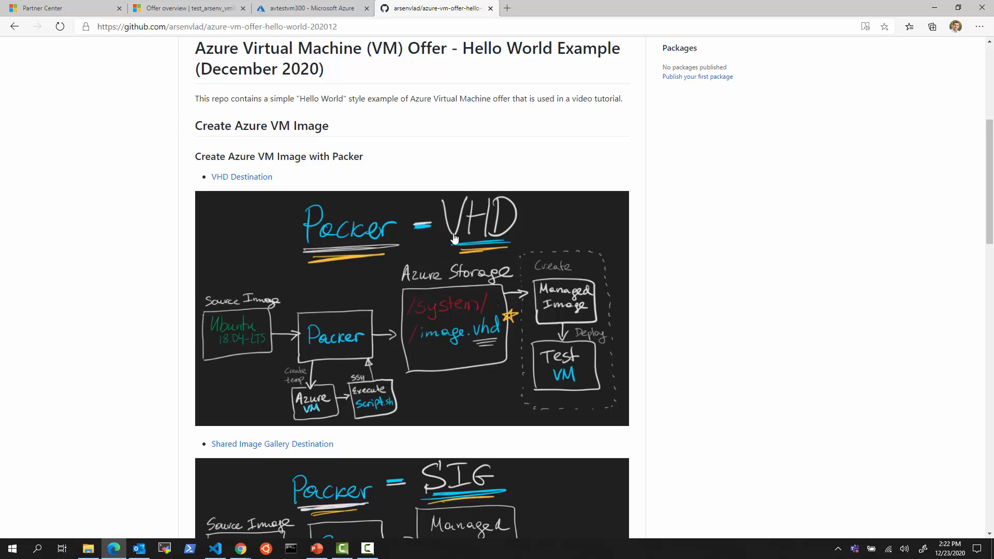
{"action": "scroll", "coordinate": [409, 337], "scroll_direction": "down", "scroll_amount": 1}
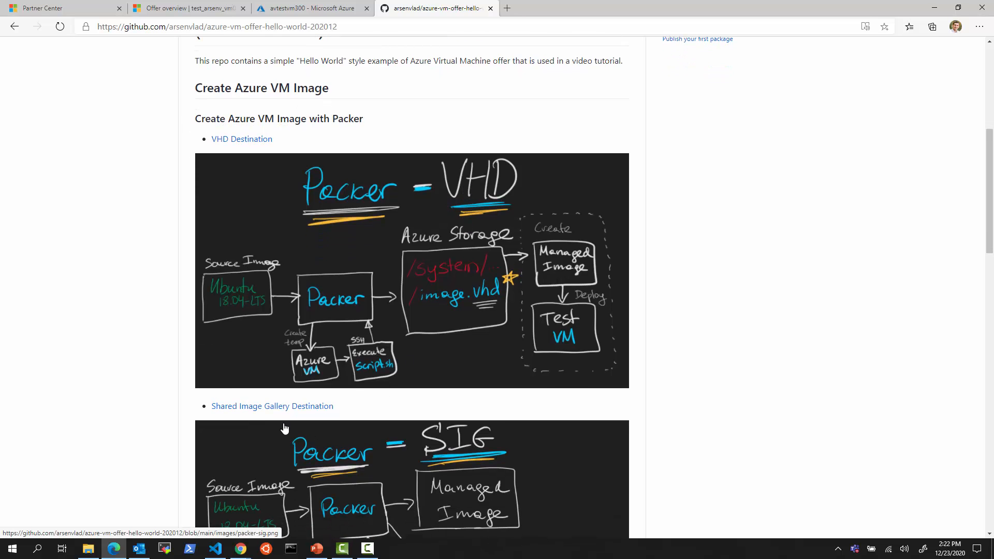
{"action": "scroll", "coordinate": [353, 446], "scroll_direction": "down", "scroll_amount": 3}
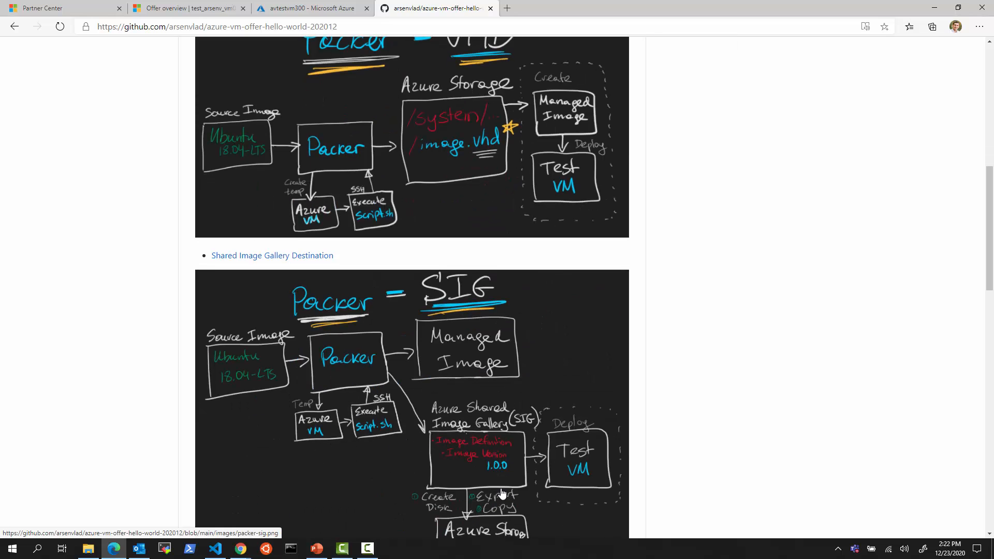
{"action": "scroll", "coordinate": [497, 492], "scroll_direction": "down", "scroll_amount": 1}
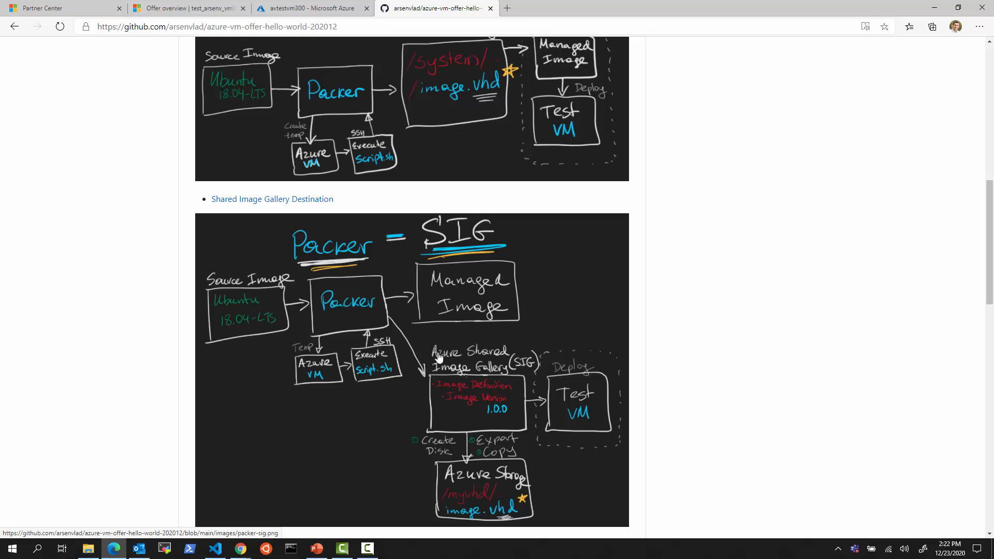
{"action": "scroll", "coordinate": [501, 430], "scroll_direction": "down", "scroll_amount": 3}
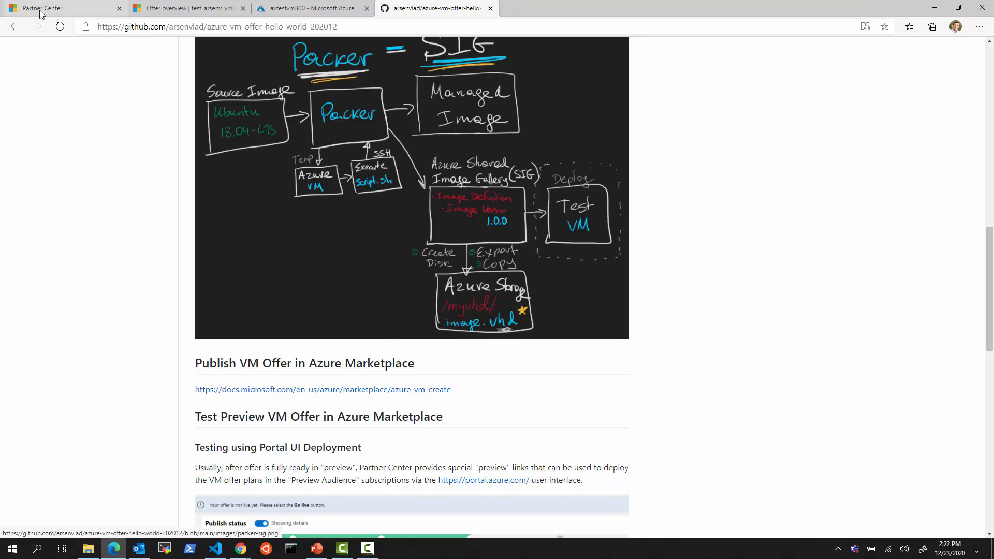
Briefly check the Partner Center offer, then continue reading the README's preview offer testing section
{"action": "left_click", "coordinate": [171, 8]}
{"action": "left_click", "coordinate": [437, 9]}
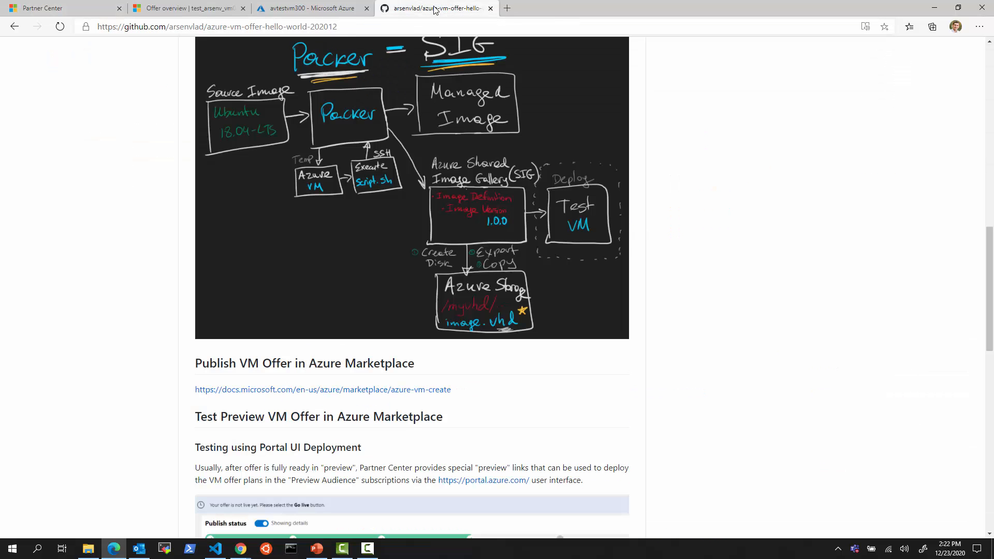
{"action": "scroll", "coordinate": [362, 363], "scroll_direction": "down", "scroll_amount": 2}
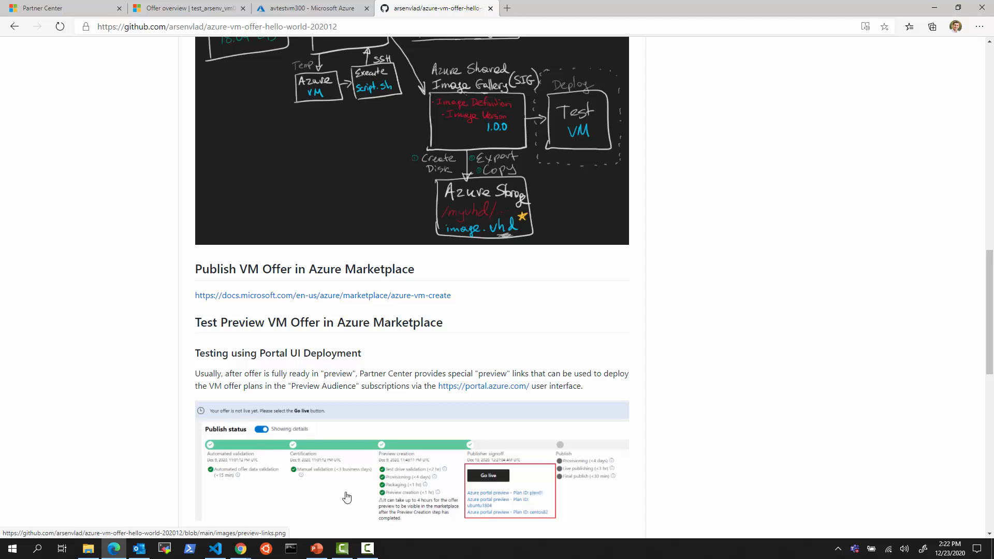
{"action": "scroll", "coordinate": [349, 513], "scroll_direction": "down", "scroll_amount": 1}
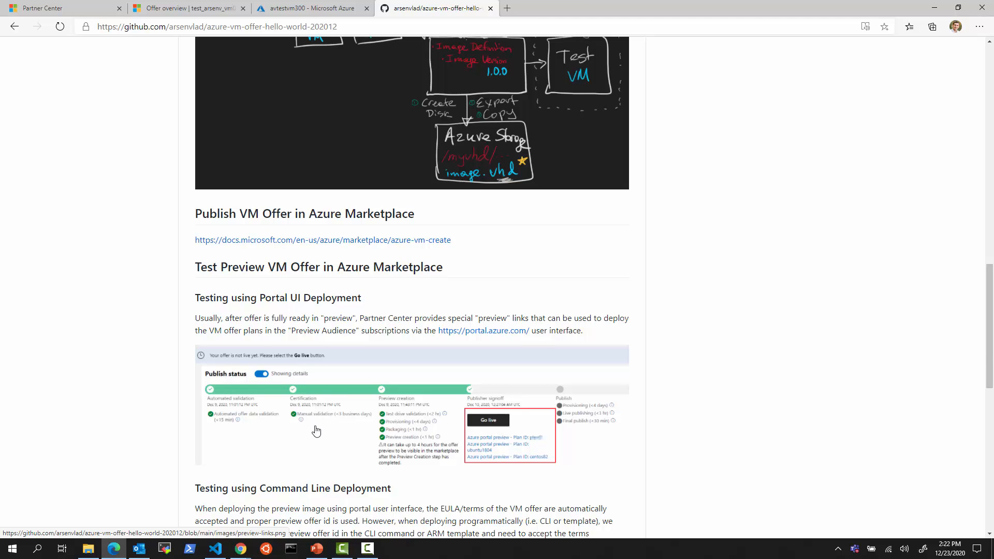
{"action": "scroll", "coordinate": [316, 431], "scroll_direction": "up", "scroll_amount": 3}
{"action": "scroll", "coordinate": [437, 366], "scroll_direction": "down", "scroll_amount": 3}
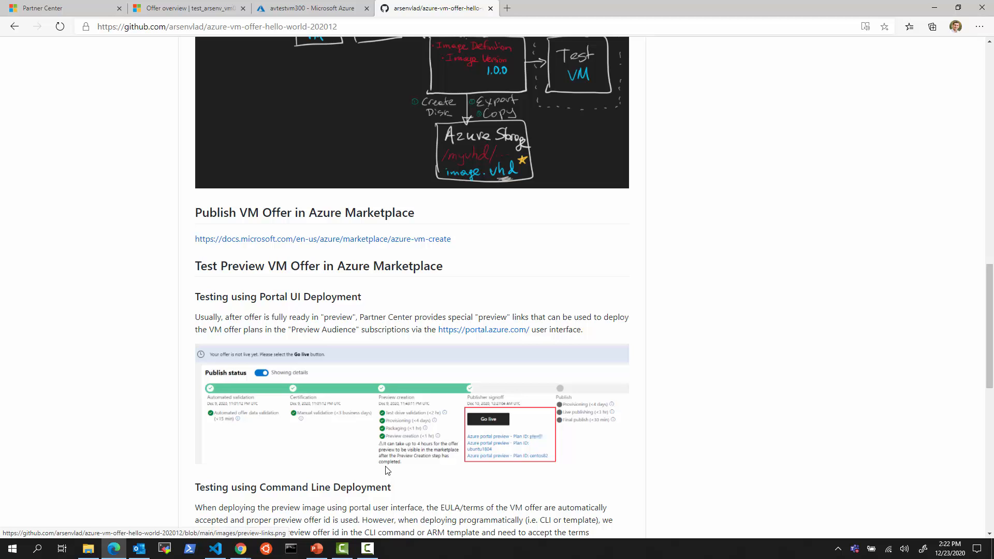
{"action": "scroll", "coordinate": [386, 469], "scroll_direction": "down", "scroll_amount": 3}
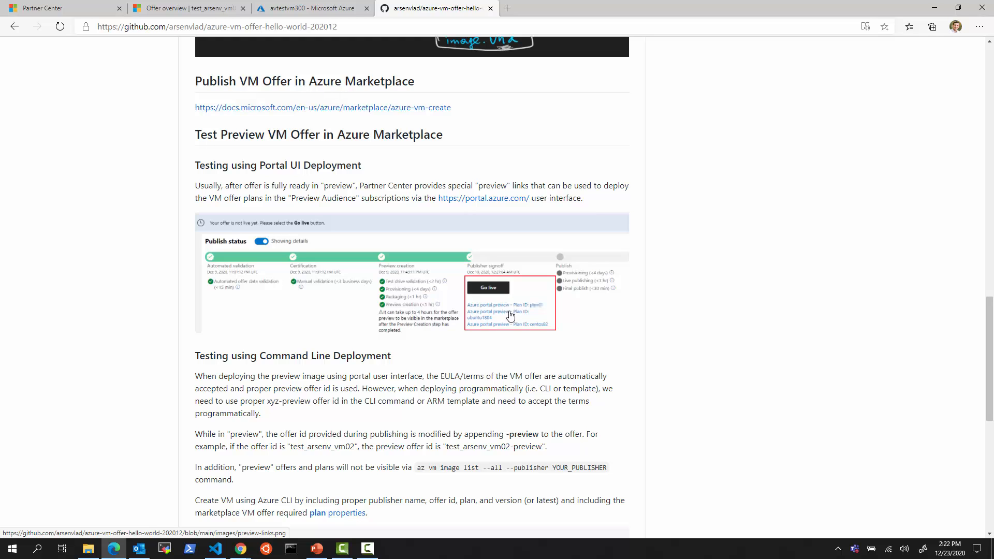
{"action": "scroll", "coordinate": [509, 315], "scroll_direction": "down", "scroll_amount": 2}
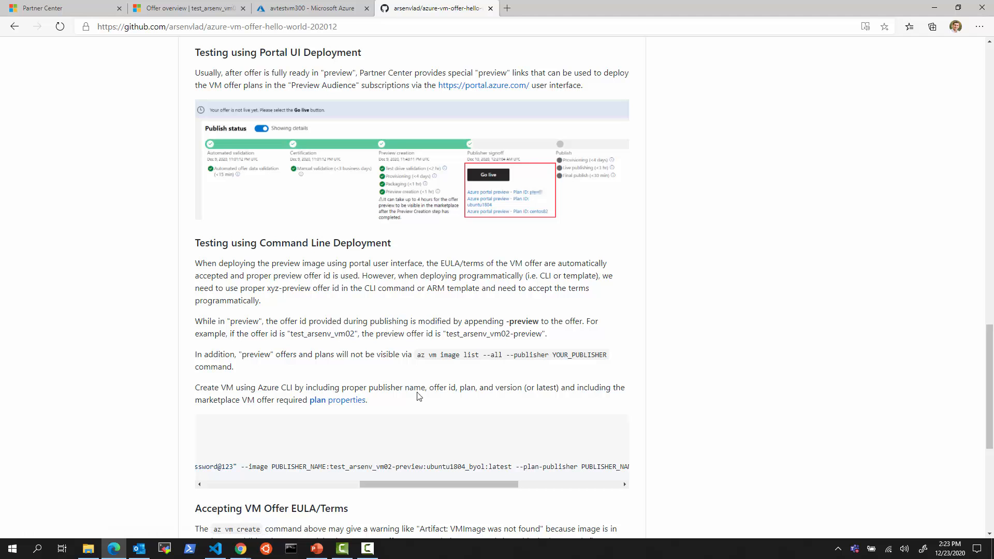
{"action": "left_click_drag", "start_coordinate": [438, 488], "coordinate": [282, 489]}
{"action": "scroll", "coordinate": [506, 510], "scroll_direction": "down", "scroll_amount": 3}
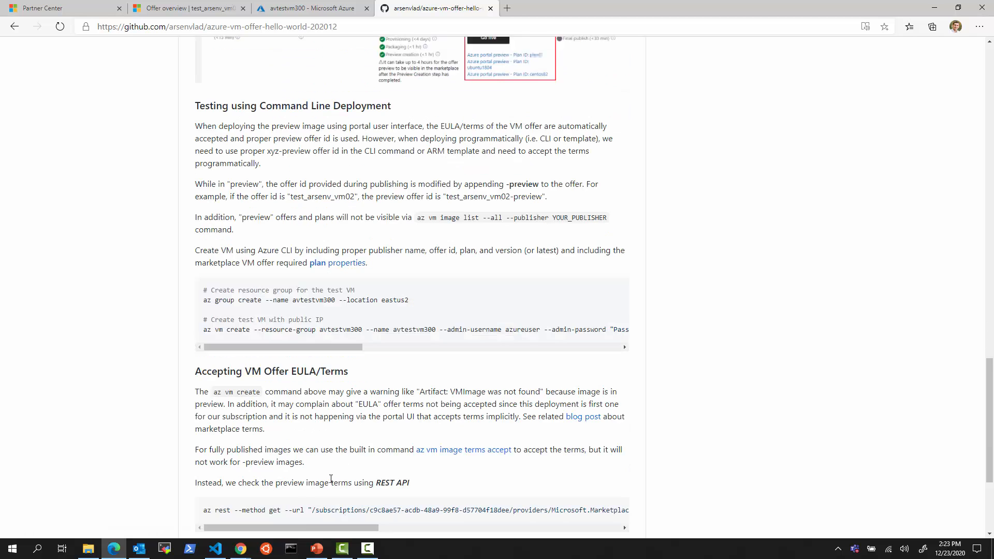
{"action": "scroll", "coordinate": [506, 509], "scroll_direction": "down", "scroll_amount": 3}
{"action": "scroll", "coordinate": [528, 493], "scroll_direction": "up", "scroll_amount": 7}
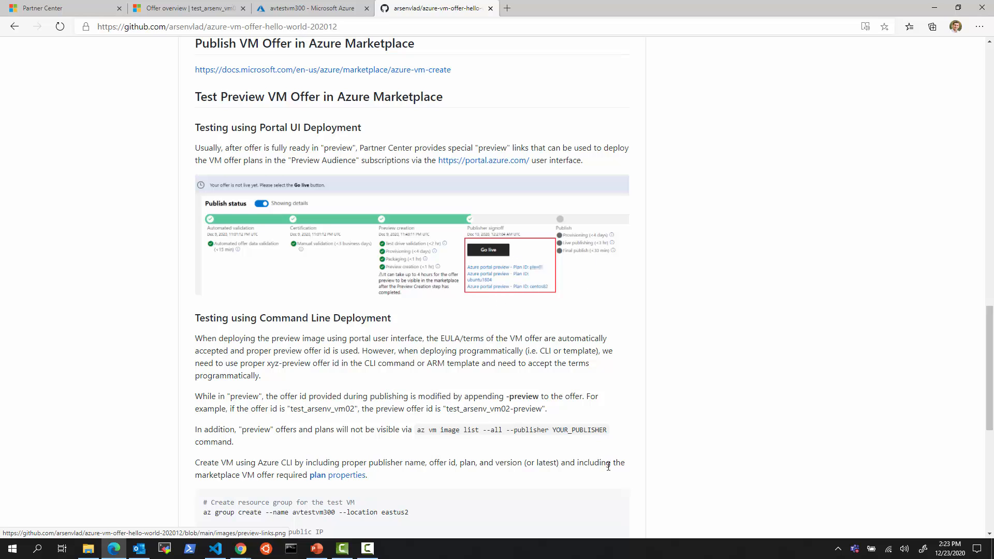
Read the README's EULA and Terms acceptance section, then return to the top of the page
{"action": "scroll", "coordinate": [592, 466], "scroll_direction": "down", "scroll_amount": 1}
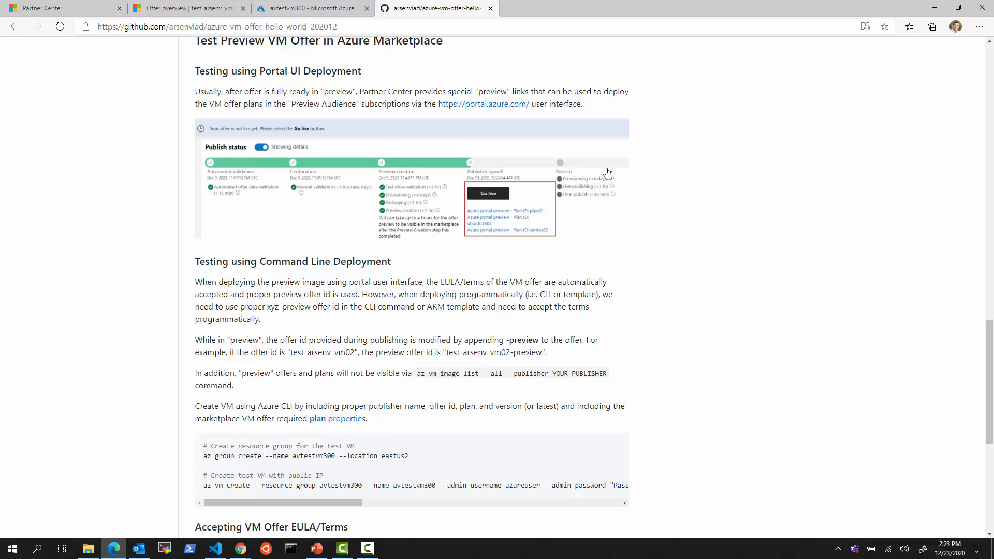
{"action": "scroll", "coordinate": [595, 435], "scroll_direction": "down", "scroll_amount": 5}
{"action": "scroll", "coordinate": [603, 458], "scroll_direction": "down", "scroll_amount": 1}
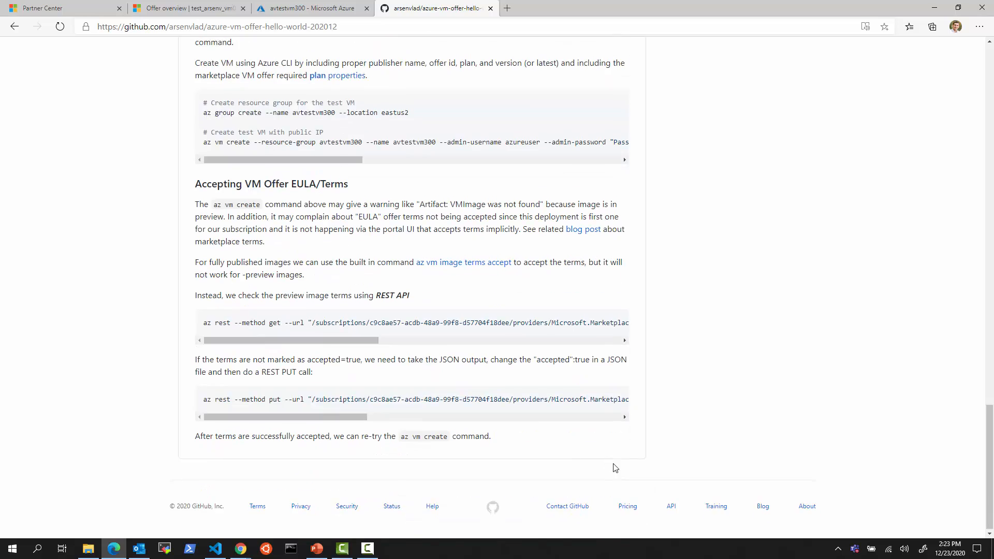
{"action": "scroll", "coordinate": [614, 463], "scroll_direction": "up", "scroll_amount": 13}
{"action": "scroll", "coordinate": [615, 458], "scroll_direction": "up", "scroll_amount": 12}
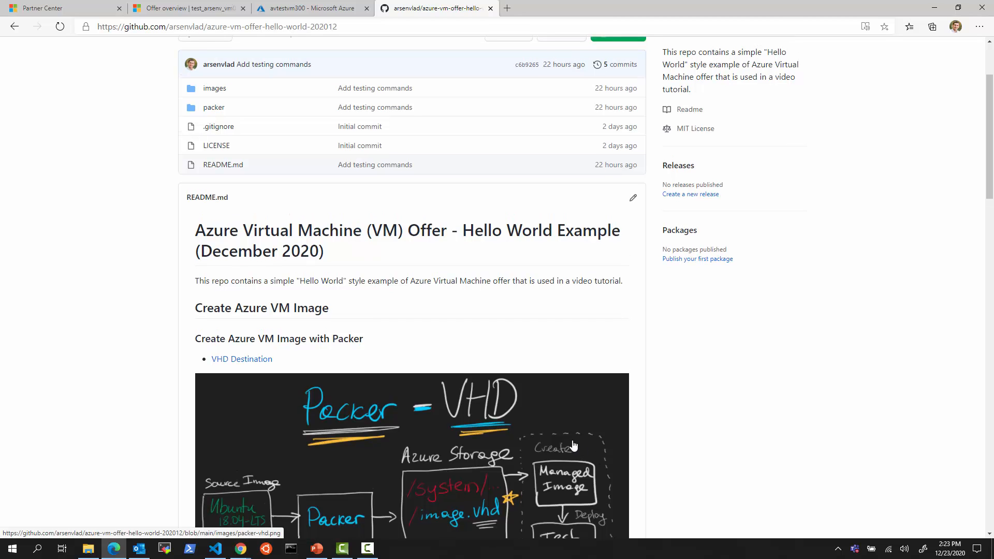
{"action": "scroll", "coordinate": [595, 445], "scroll_direction": "up", "scroll_amount": 1}
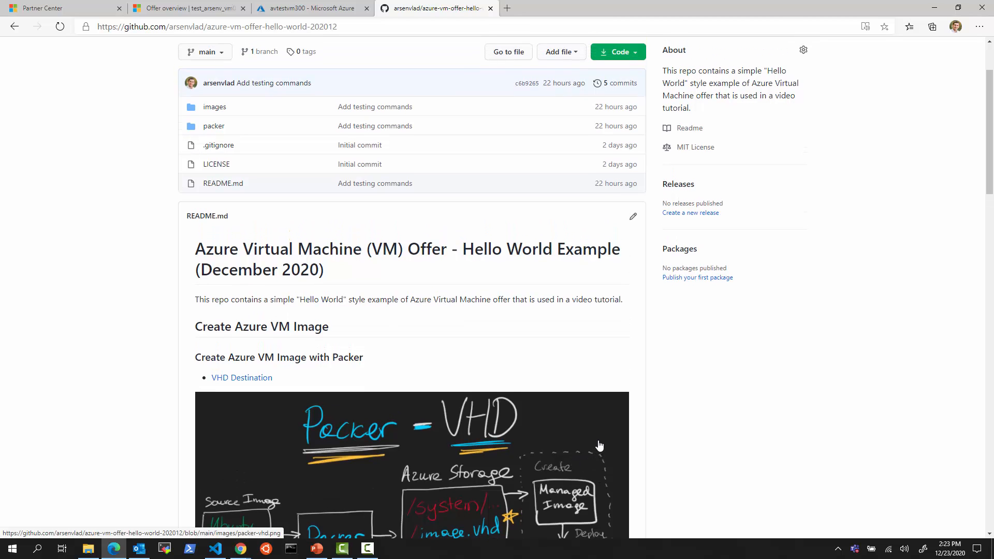